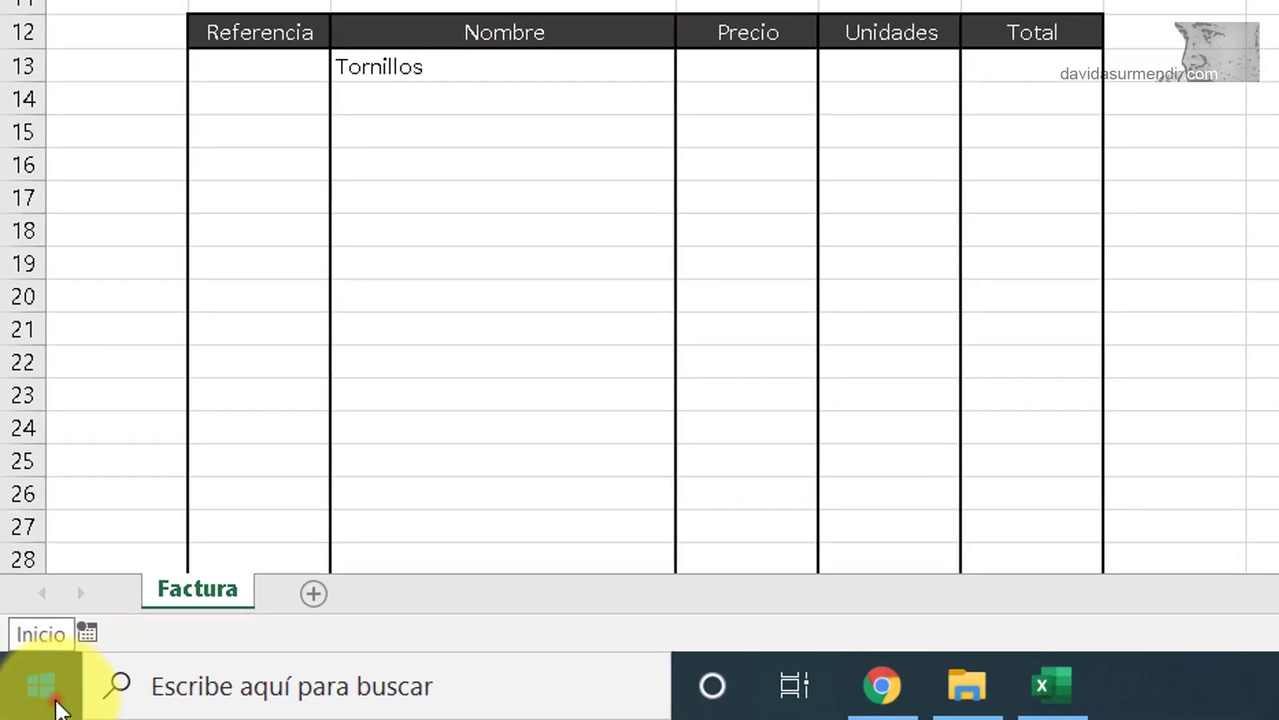
Launch Outlook by searching 'out' from the Start menu
{"action": "left_click", "coordinate": [26, 708]}
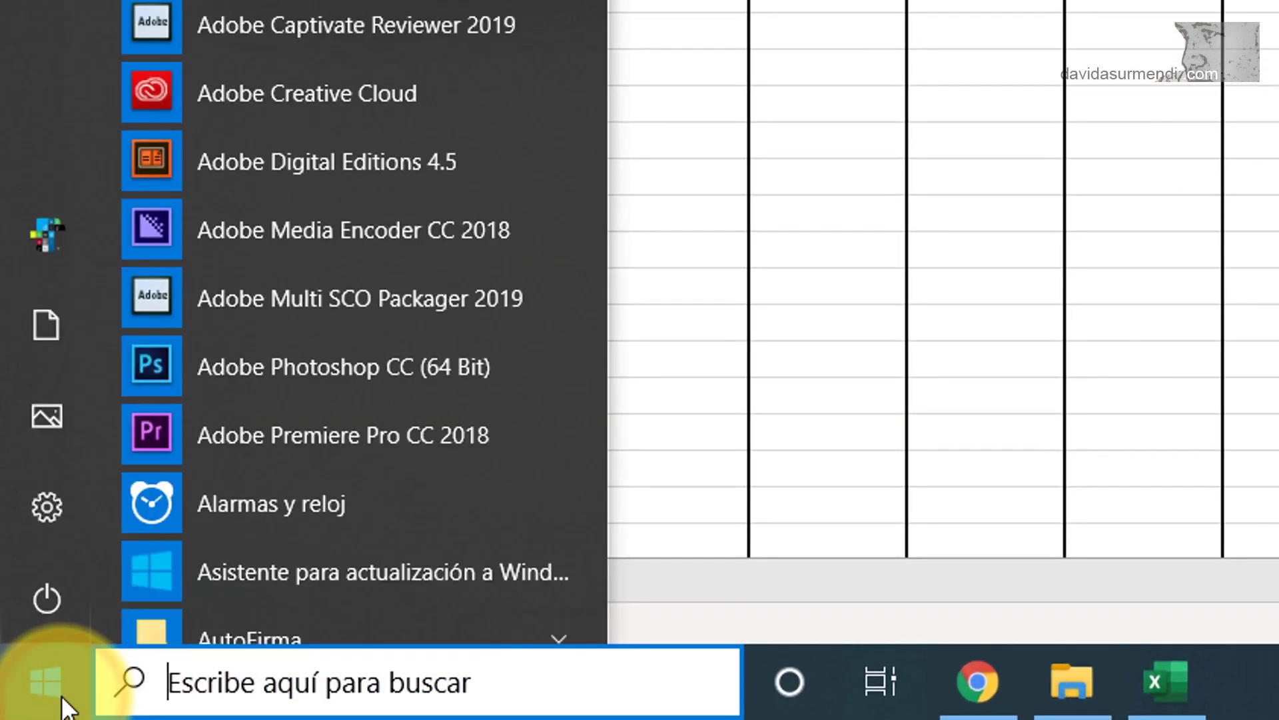
{"action": "type", "text": "out"}
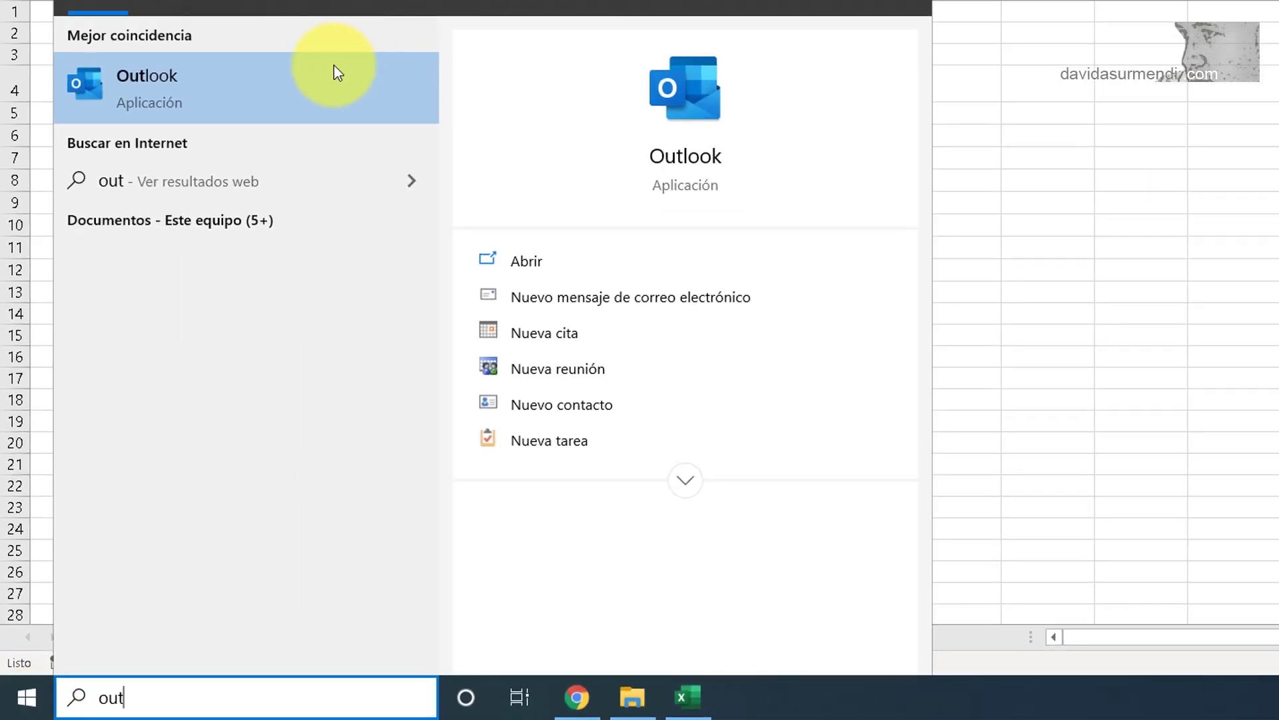
{"action": "left_click", "coordinate": [335, 70]}
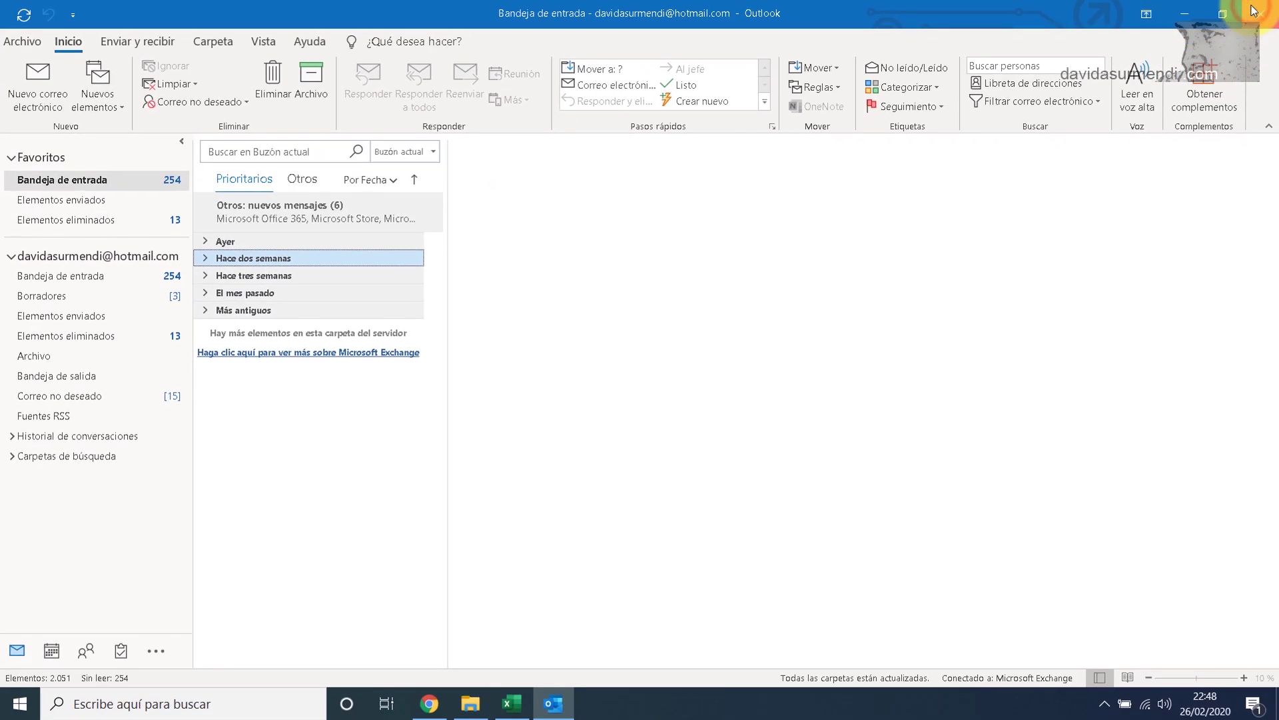
Close Outlook and open the Visual Basic editor from the Programador tab
{"action": "left_click", "coordinate": [1257, 11]}
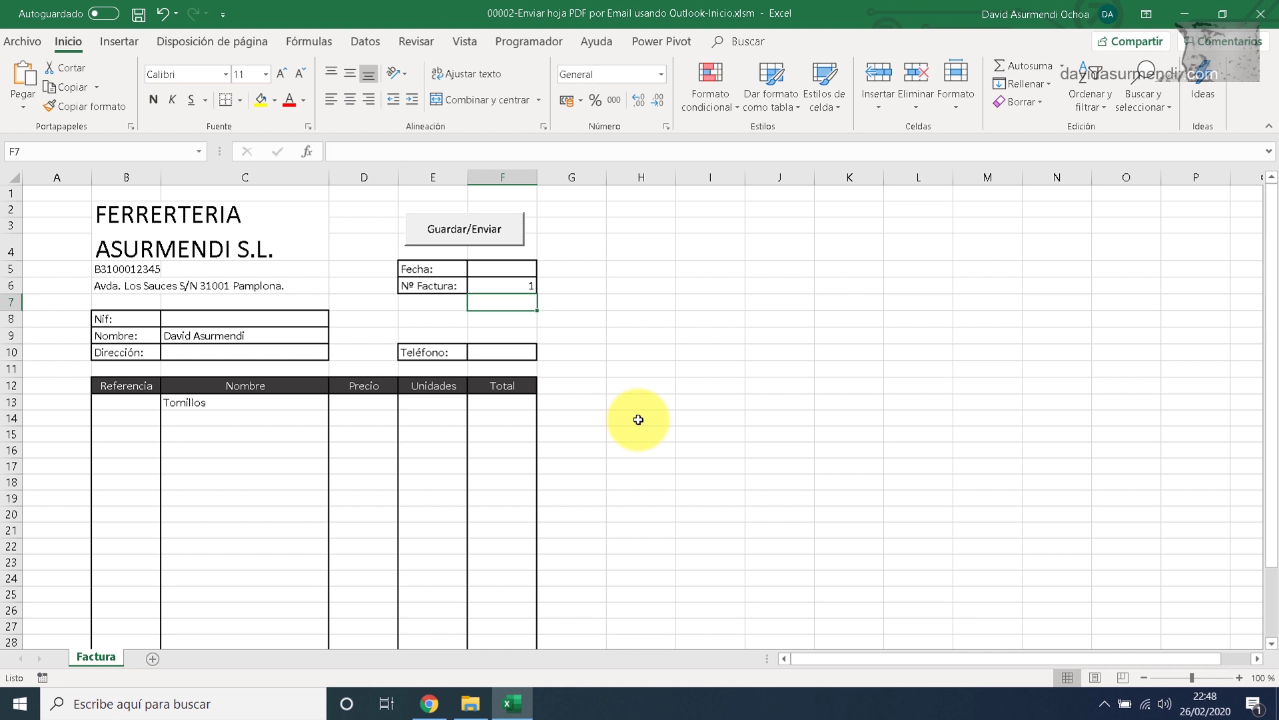
{"action": "left_click", "coordinate": [528, 41]}
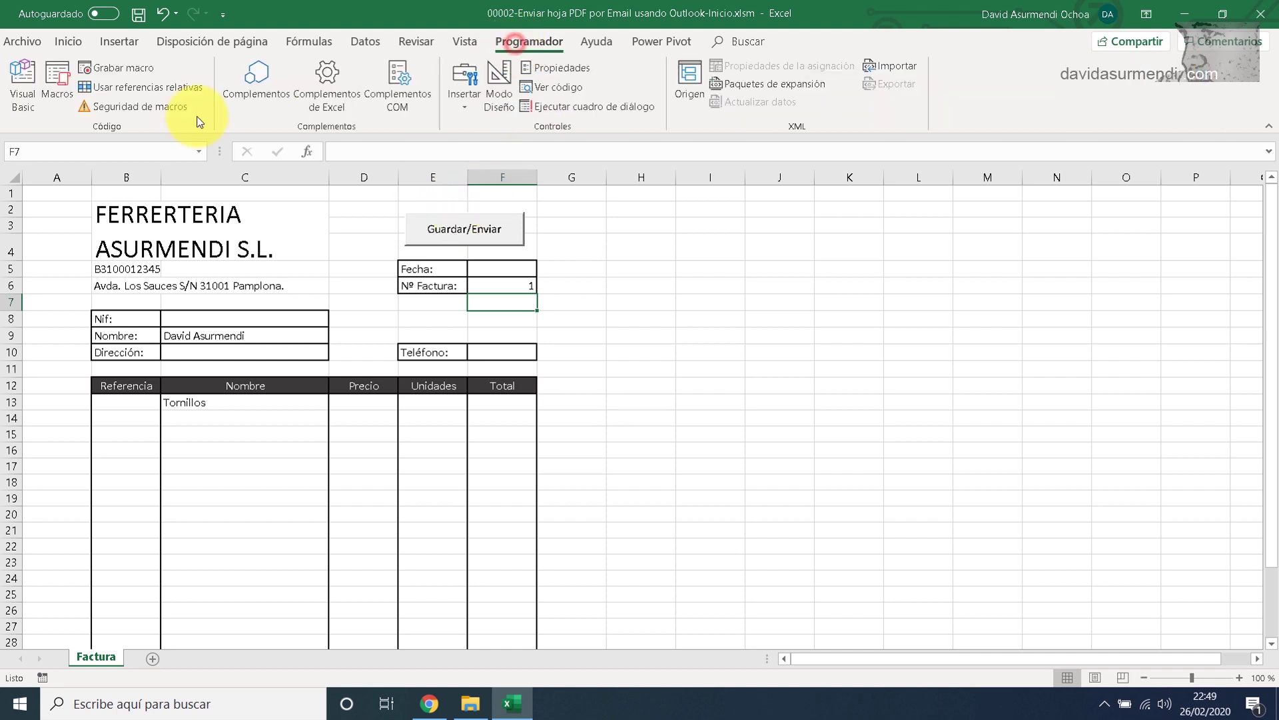
{"action": "left_click", "coordinate": [25, 83]}
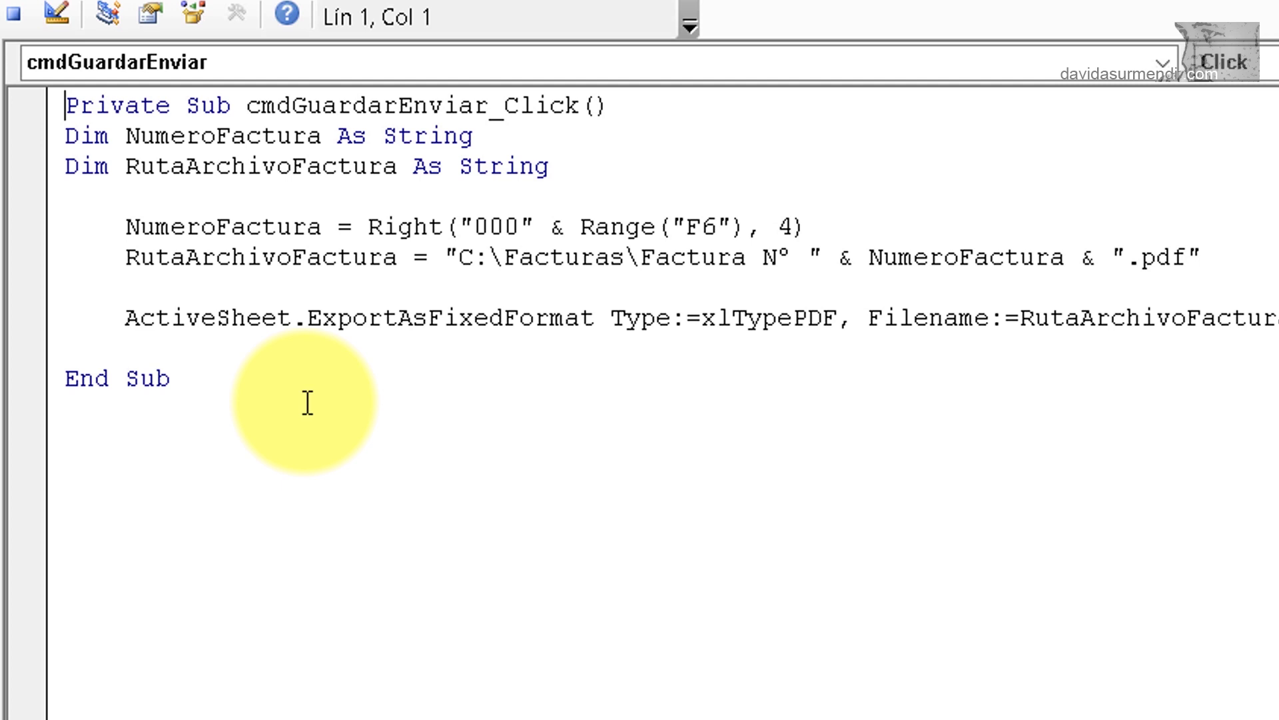
Start a new line below RutaArchivoFactura typing 'Dim MiOutlook as Outlo'
{"action": "left_click", "coordinate": [642, 174]}
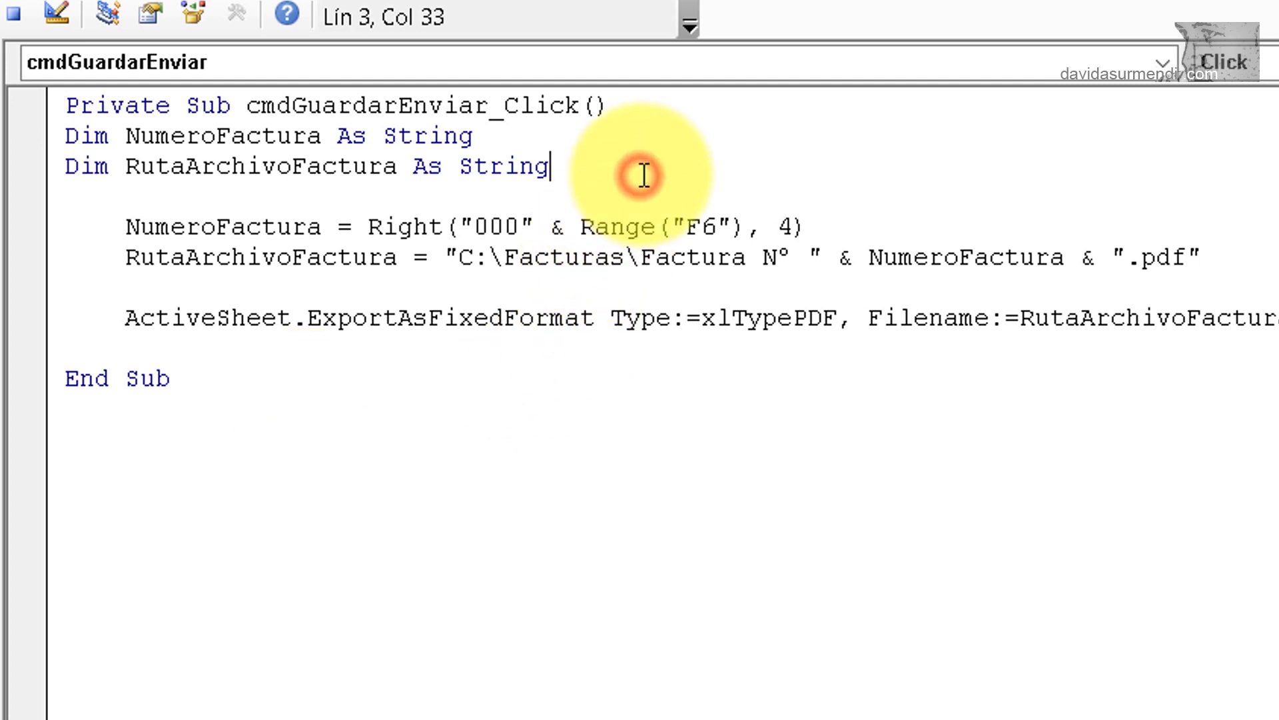
{"action": "key", "text": "Return"}
{"action": "type", "text": "Dim MiOutlook as"}
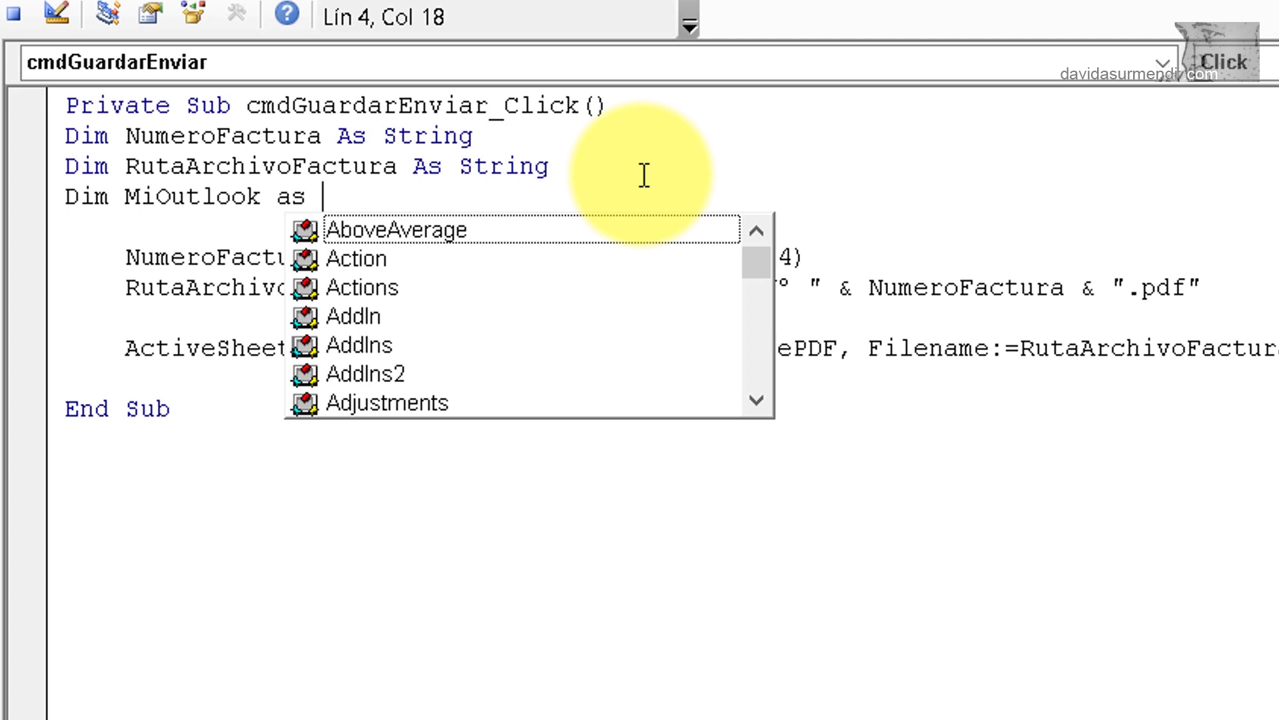
{"action": "type", "text": "Out"}
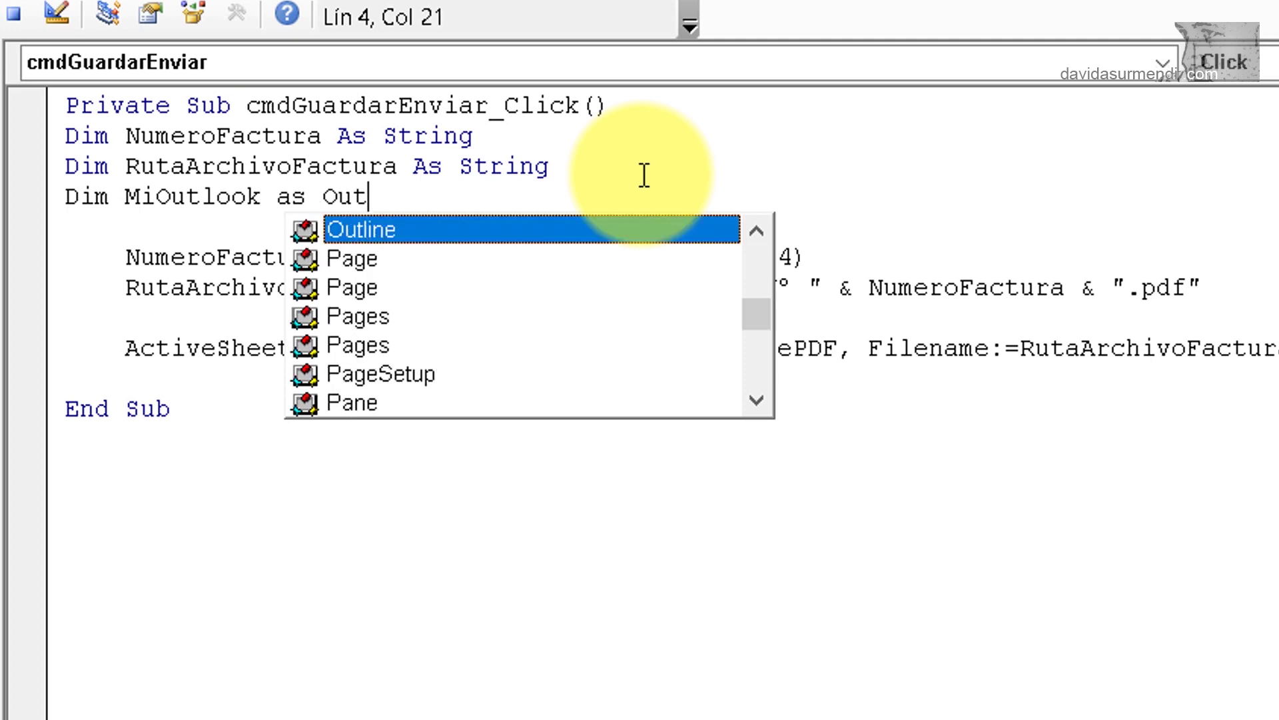
{"action": "type", "text": "lo"}
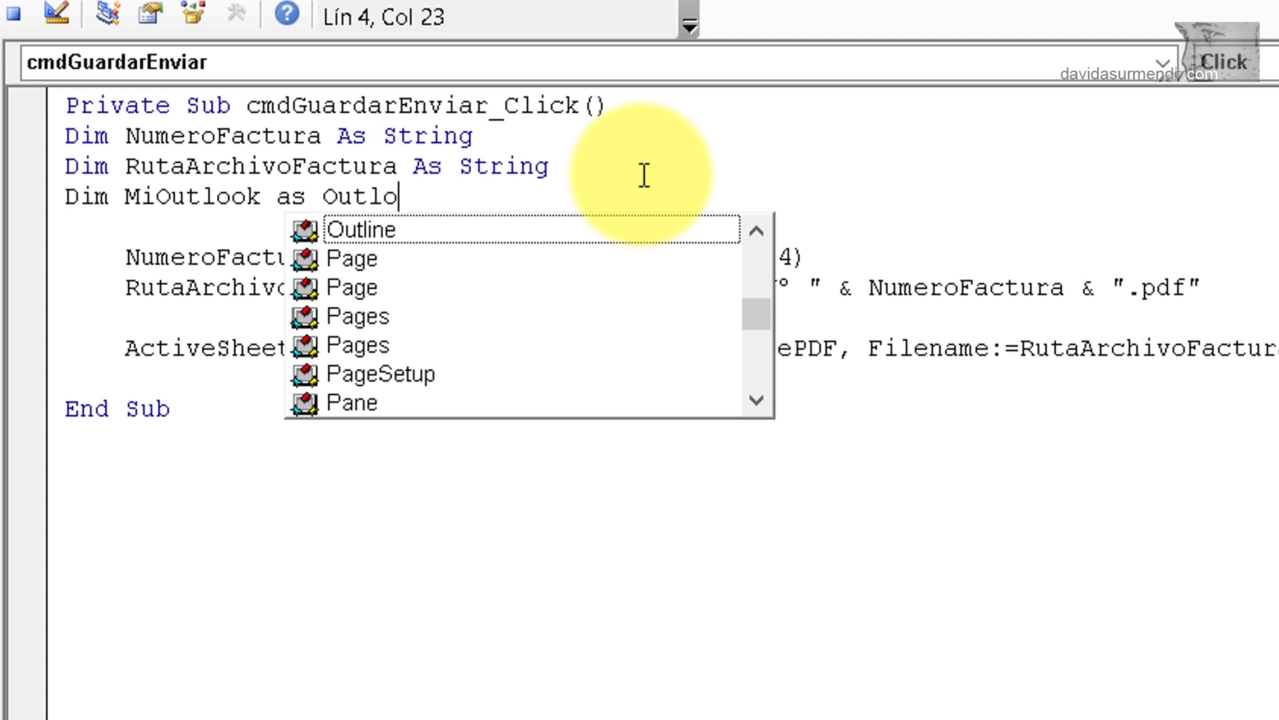
Erase the unrecognised Outlook/works type names and the partial MiOutlook declaration
{"action": "key", "text": "BackSpace"}
{"action": "key", "text": "BackSpace"}
{"action": "key", "text": "BackSpace"}
{"action": "key", "text": "BackSpace"}
{"action": "key", "text": "BackSpace"}
{"action": "type", "text": "wor"}
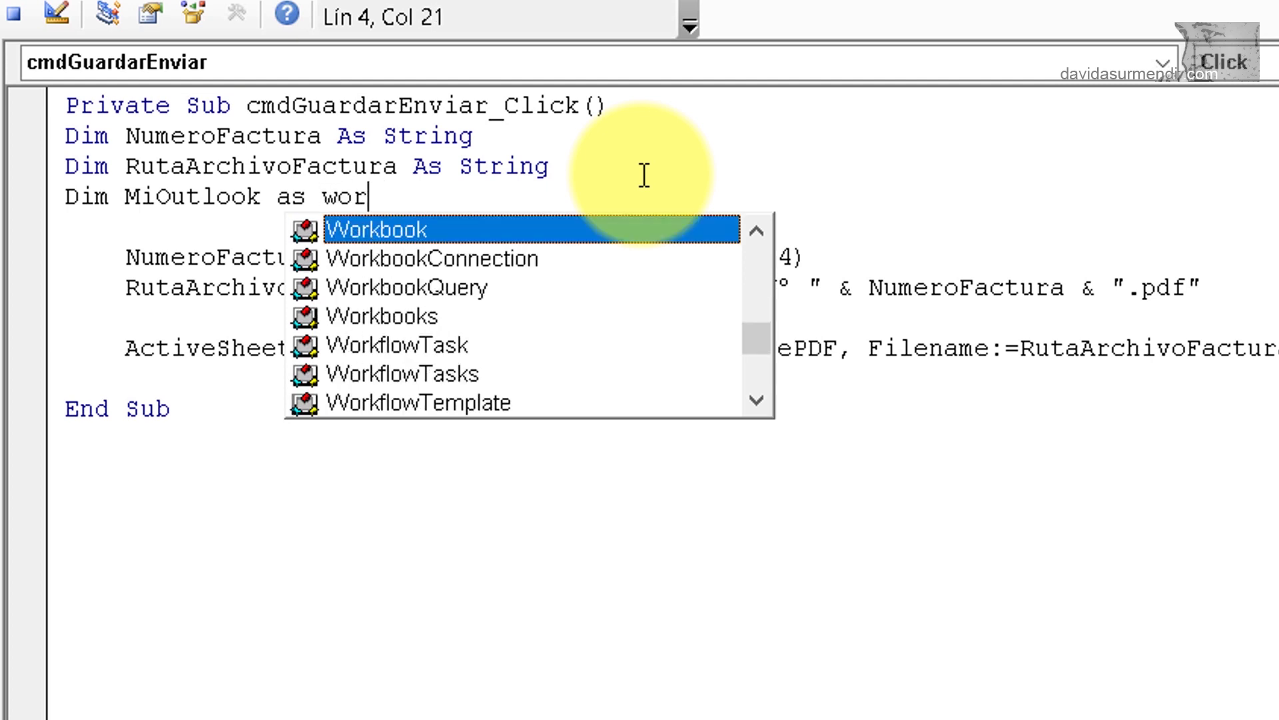
{"action": "type", "text": "ks"}
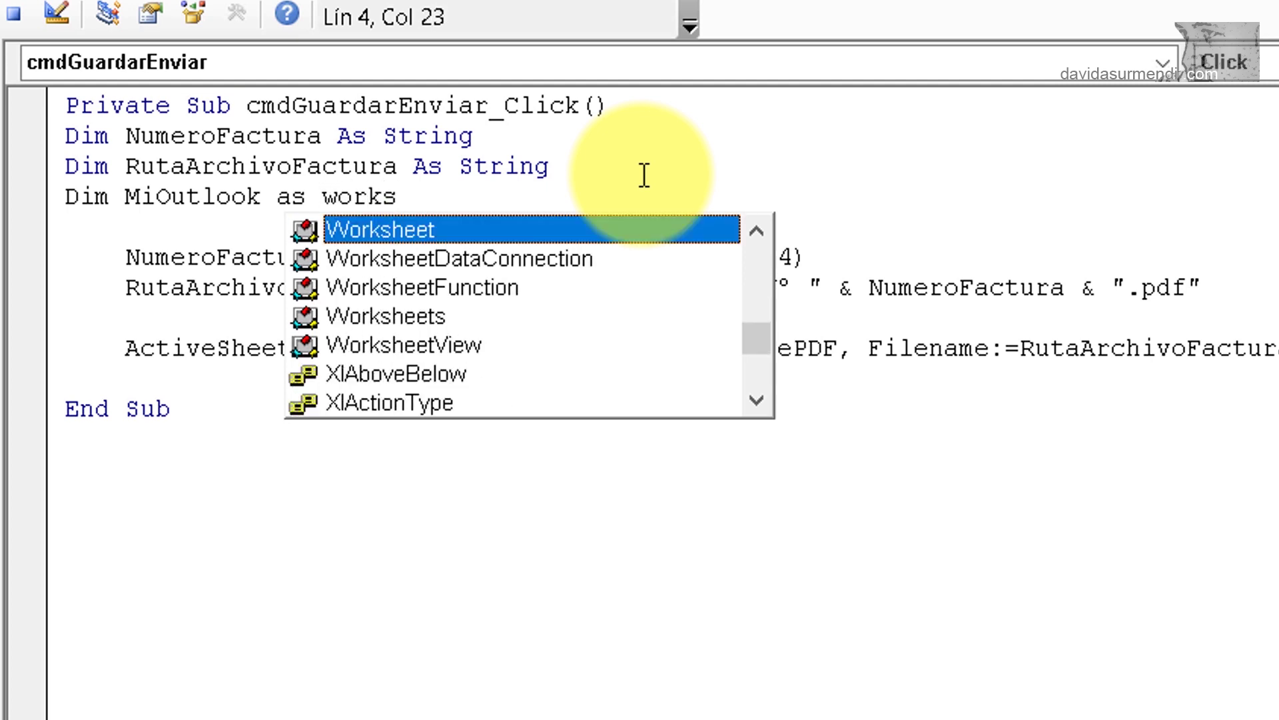
{"action": "key", "text": "BackSpace"}
{"action": "key", "text": "BackSpace"}
{"action": "key", "text": "BackSpace"}
{"action": "key", "text": "BackSpace"}
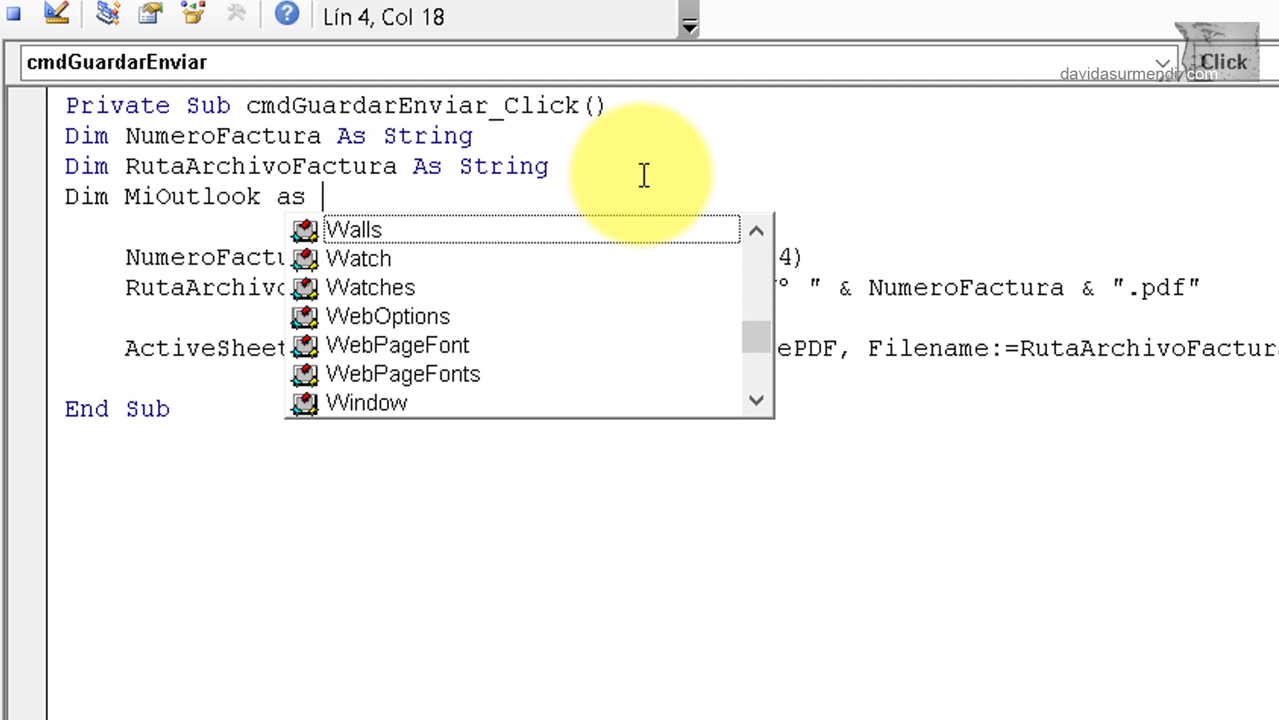
{"action": "key", "text": "BackSpace"}
{"action": "key", "text": "BackSpace"}
{"action": "key", "text": "BackSpace"}
{"action": "key", "text": "BackSpace"}
{"action": "key", "text": "BackSpace"}
{"action": "key", "text": "BackSpace"}
{"action": "key", "text": "BackSpace"}
{"action": "key", "text": "BackSpace"}
{"action": "key", "text": "BackSpace"}
{"action": "key", "text": "BackSpace"}
{"action": "key", "text": "BackSpace"}
{"action": "key", "text": "BackSpace"}
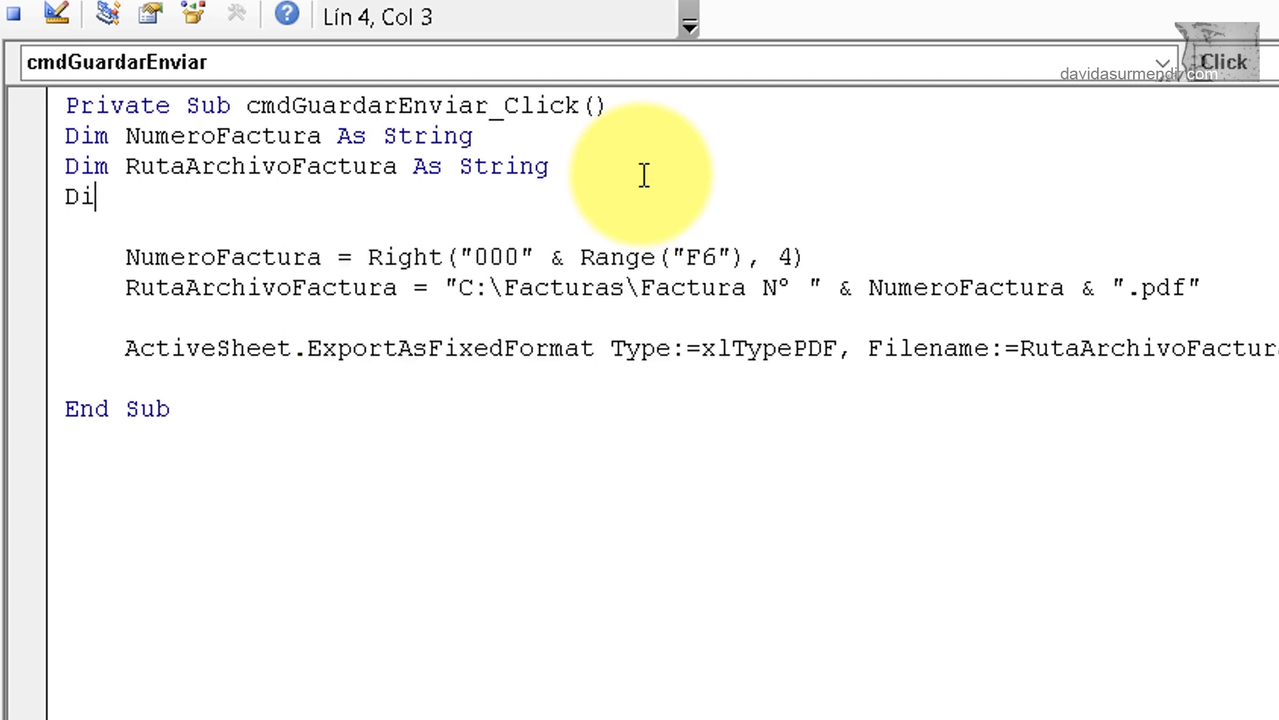
{"action": "key", "text": "BackSpace"}
{"action": "key", "text": "BackSpace"}
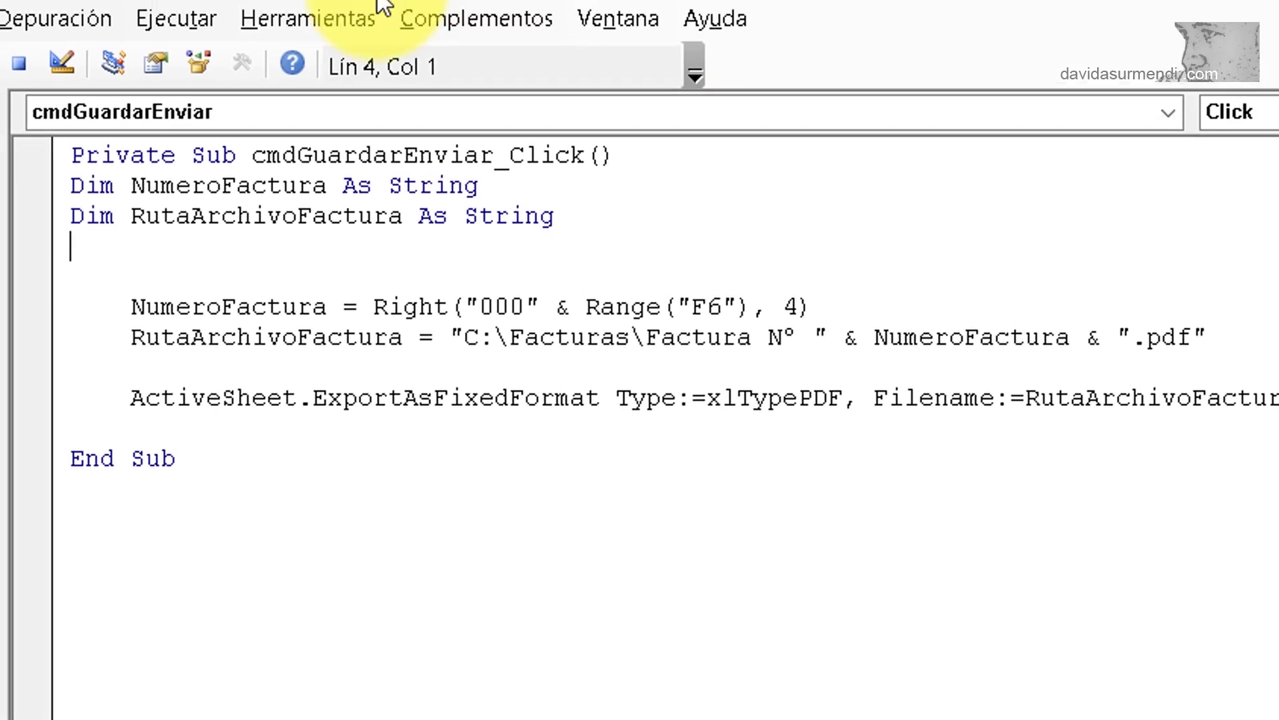
Tick Microsoft Outlook 16.0 Object Library in Herramientas > Referencias and confirm with Aceptar
{"action": "left_click", "coordinate": [350, 57]}
{"action": "left_click", "coordinate": [329, 106]}
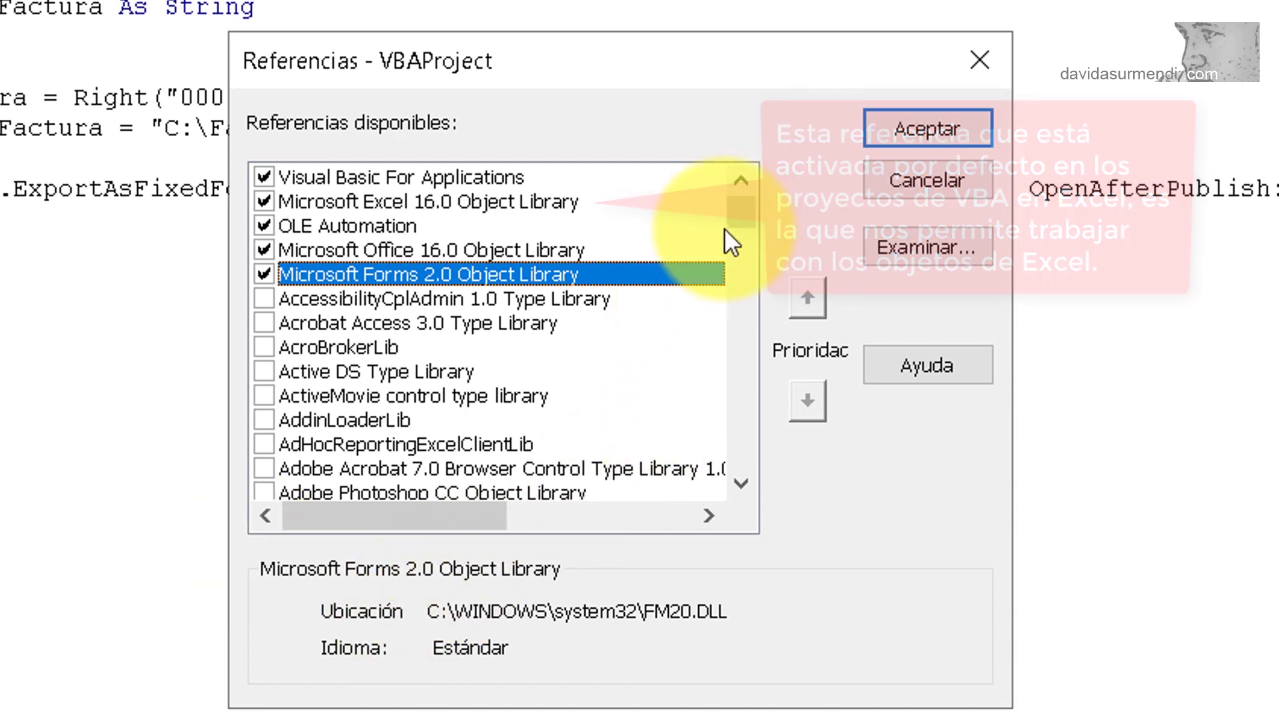
{"action": "left_click", "coordinate": [737, 213]}
{"action": "left_click_drag", "start_coordinate": [738, 214], "coordinate": [727, 276]}
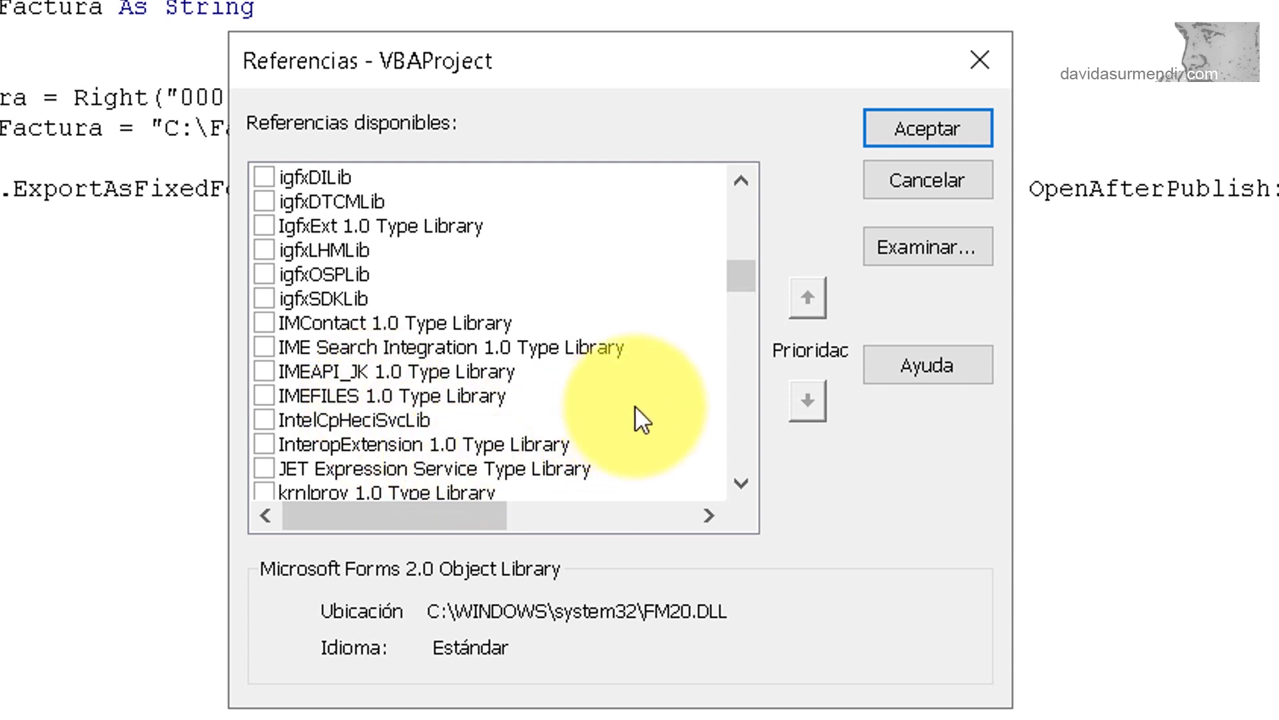
{"action": "left_click_drag", "start_coordinate": [743, 280], "coordinate": [737, 329]}
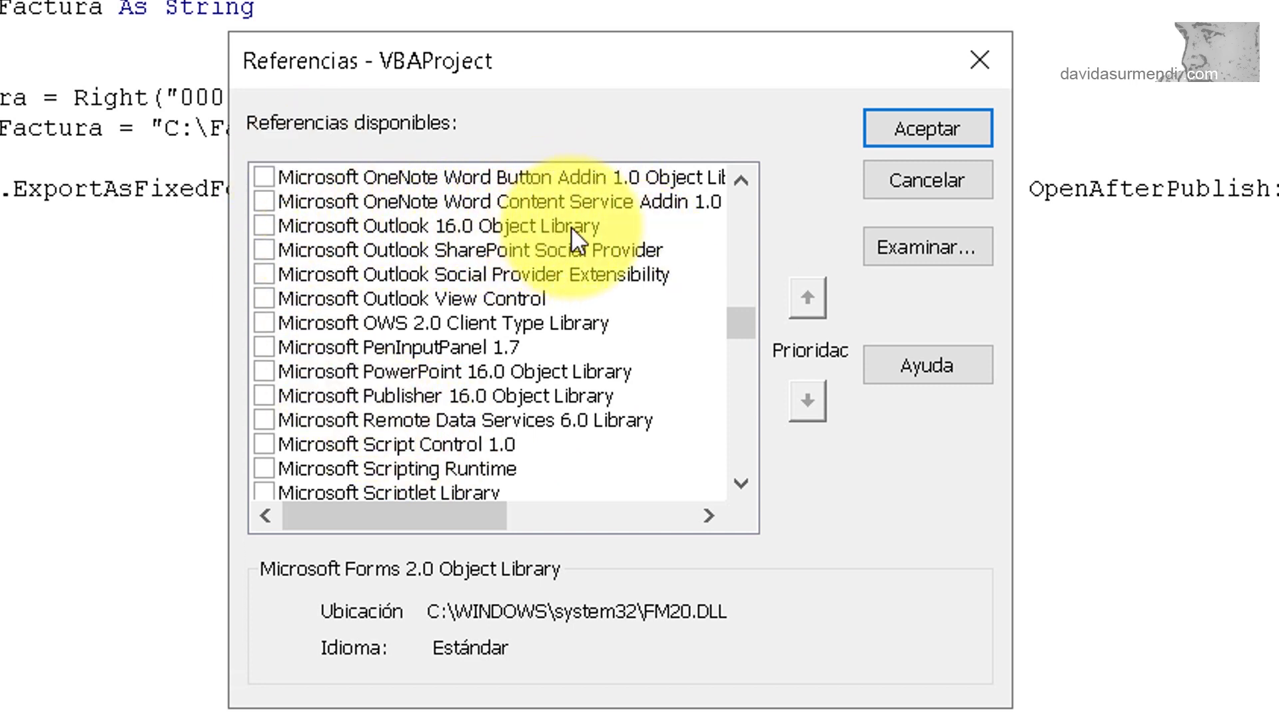
{"action": "left_click", "coordinate": [269, 223]}
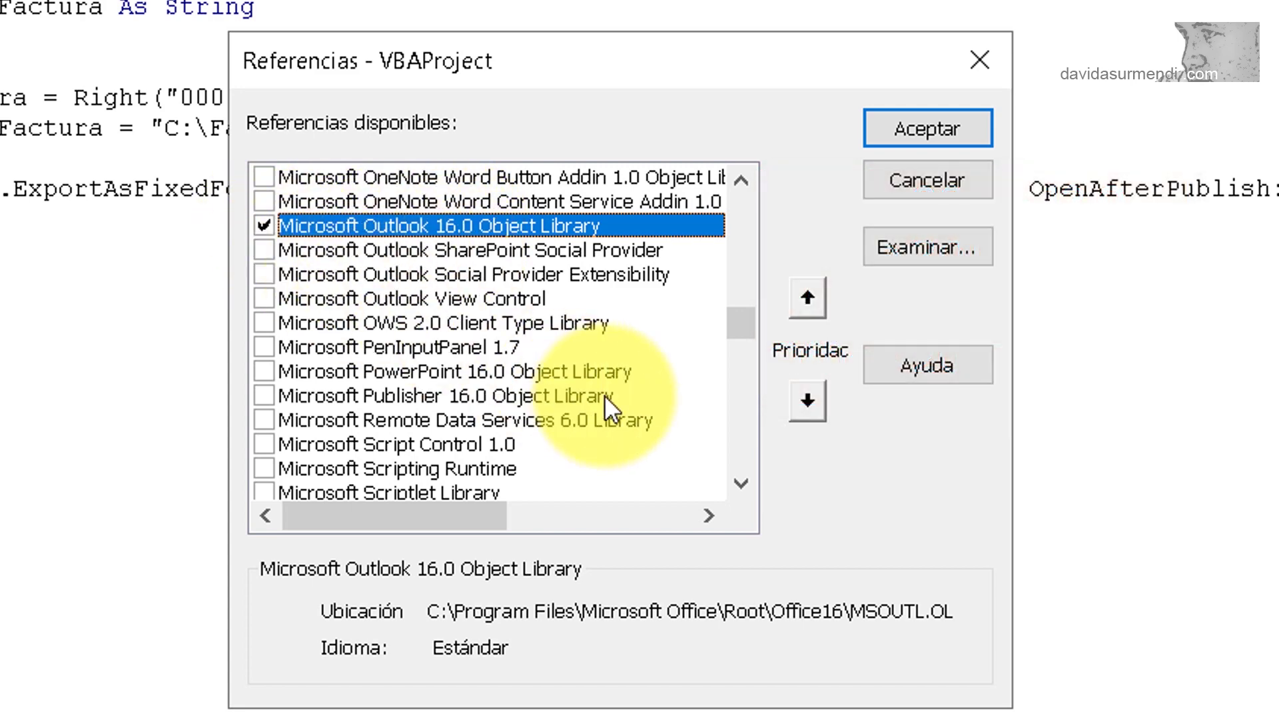
{"action": "left_click", "coordinate": [934, 130]}
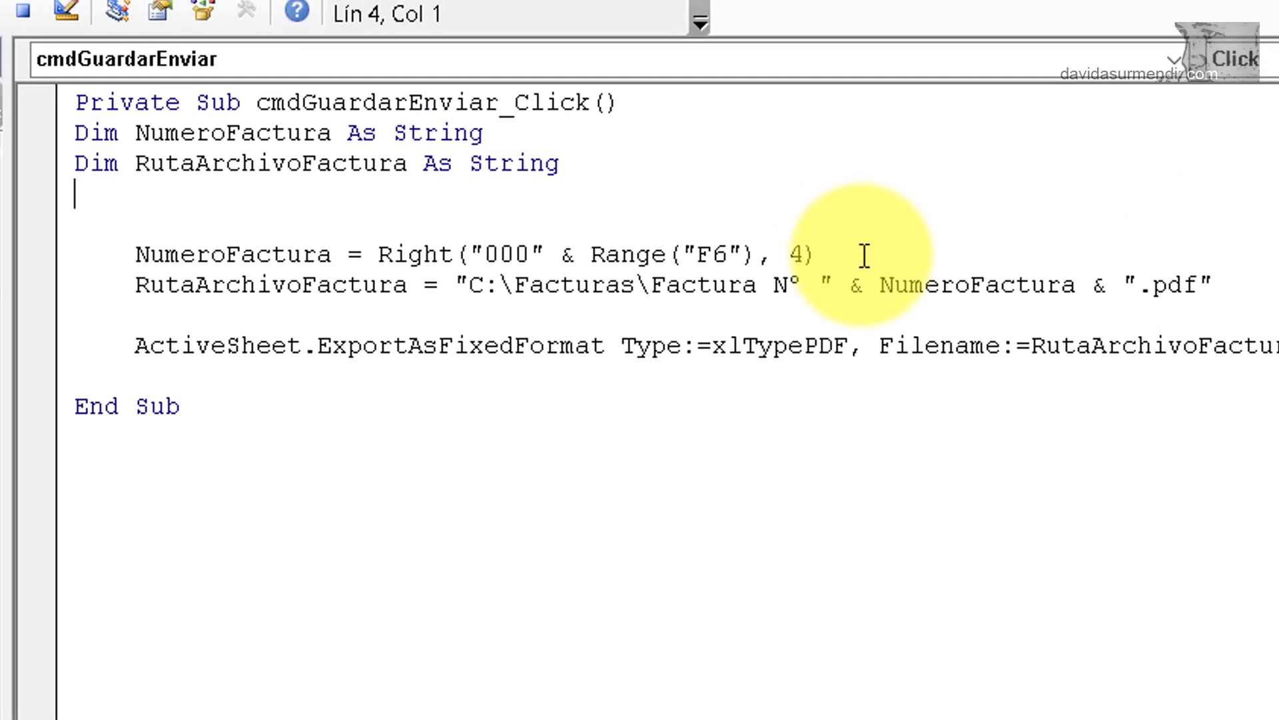
Write 'Dim MiOutlook As Outlook.Application' on line 4 using IntelliSense completion
{"action": "type", "text": "Dim"}
{"action": "type", "text": " MiOutlook as o"}
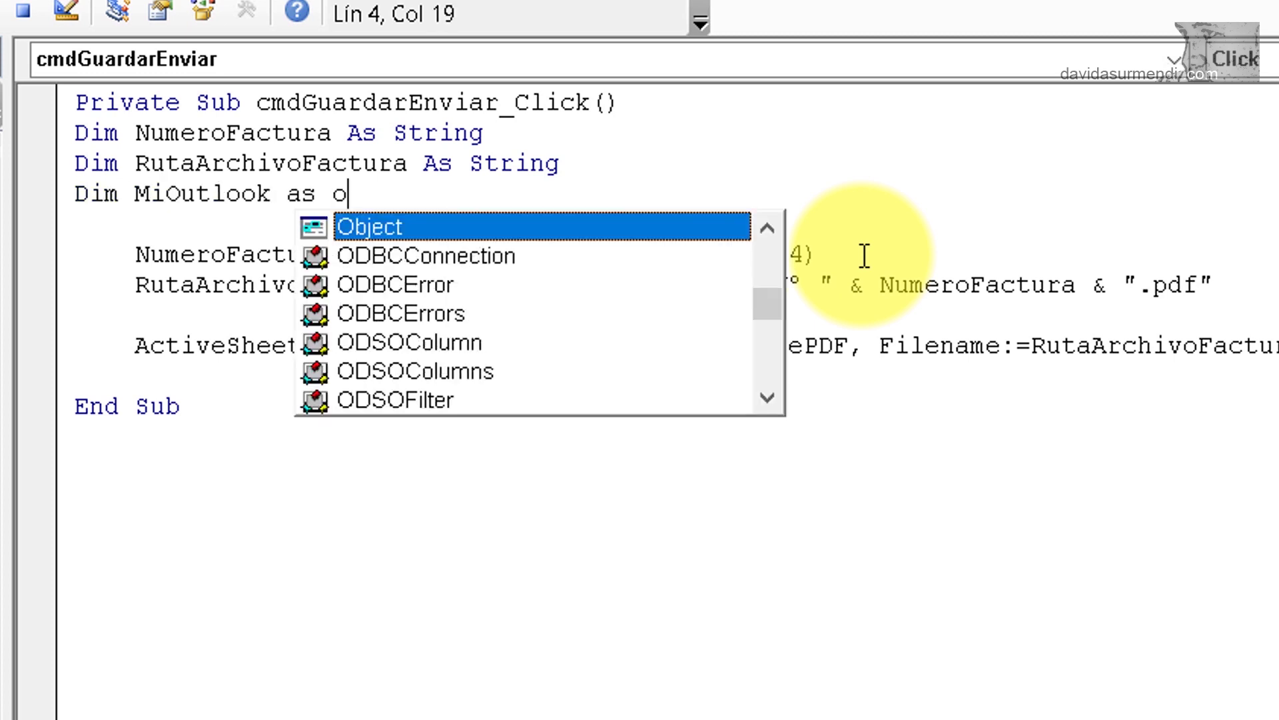
{"action": "type", "text": "utlo"}
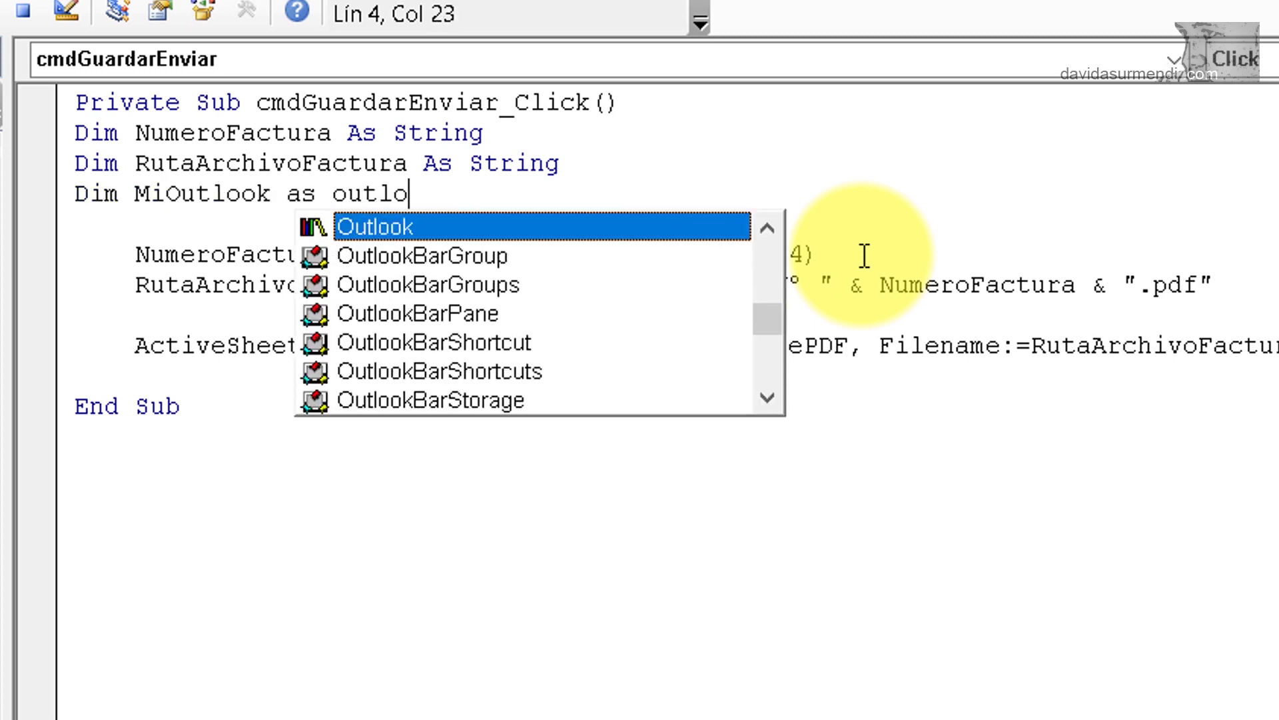
{"action": "key", "text": "Tab"}
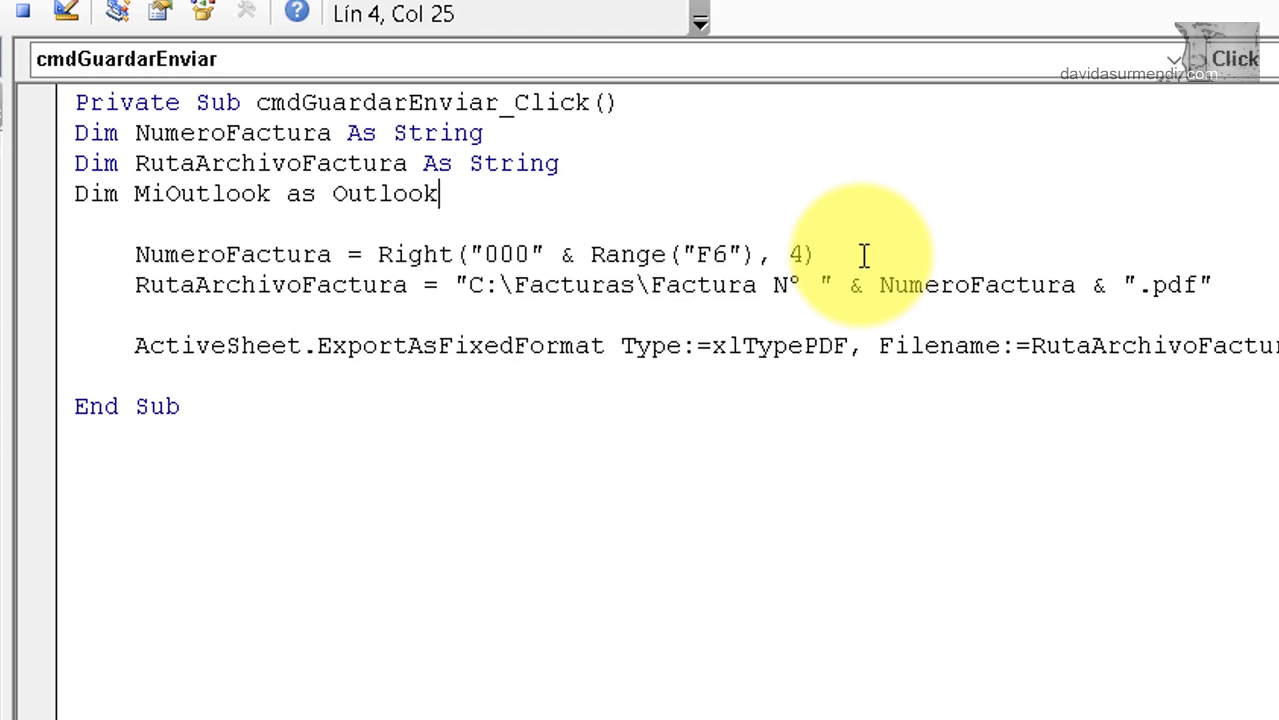
{"action": "type", "text": ".app"}
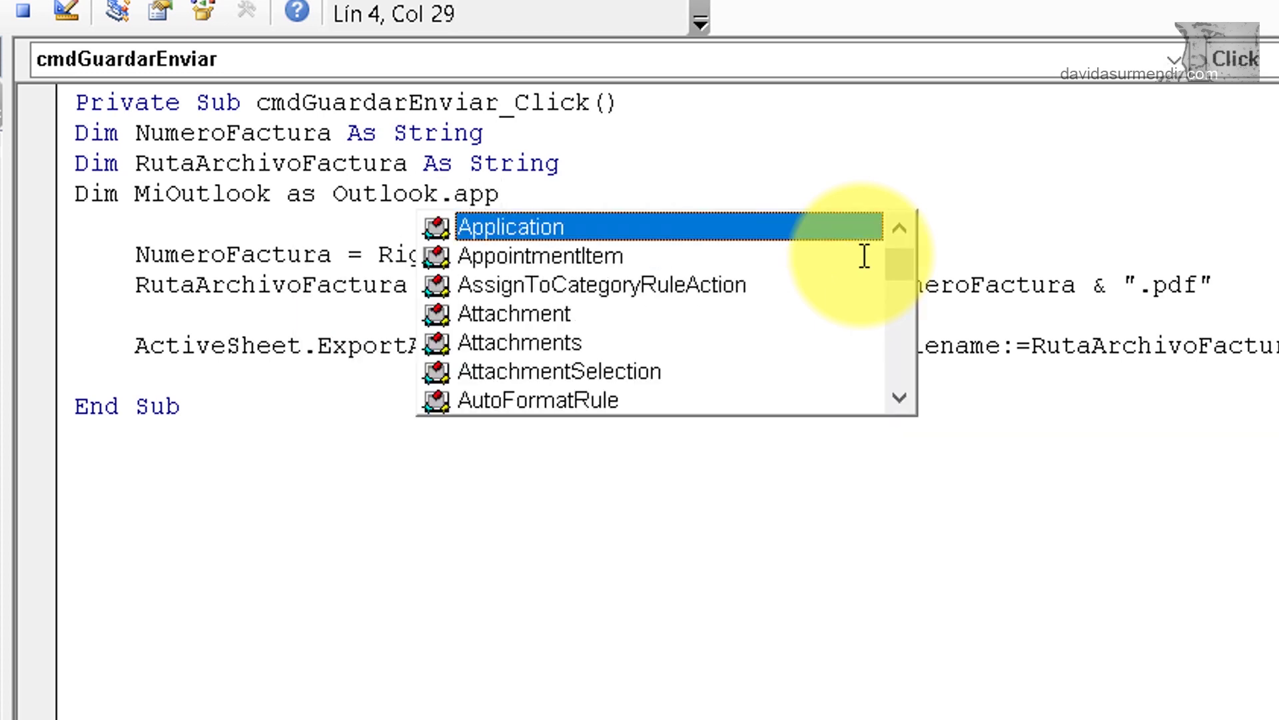
{"action": "key", "text": "Tab"}
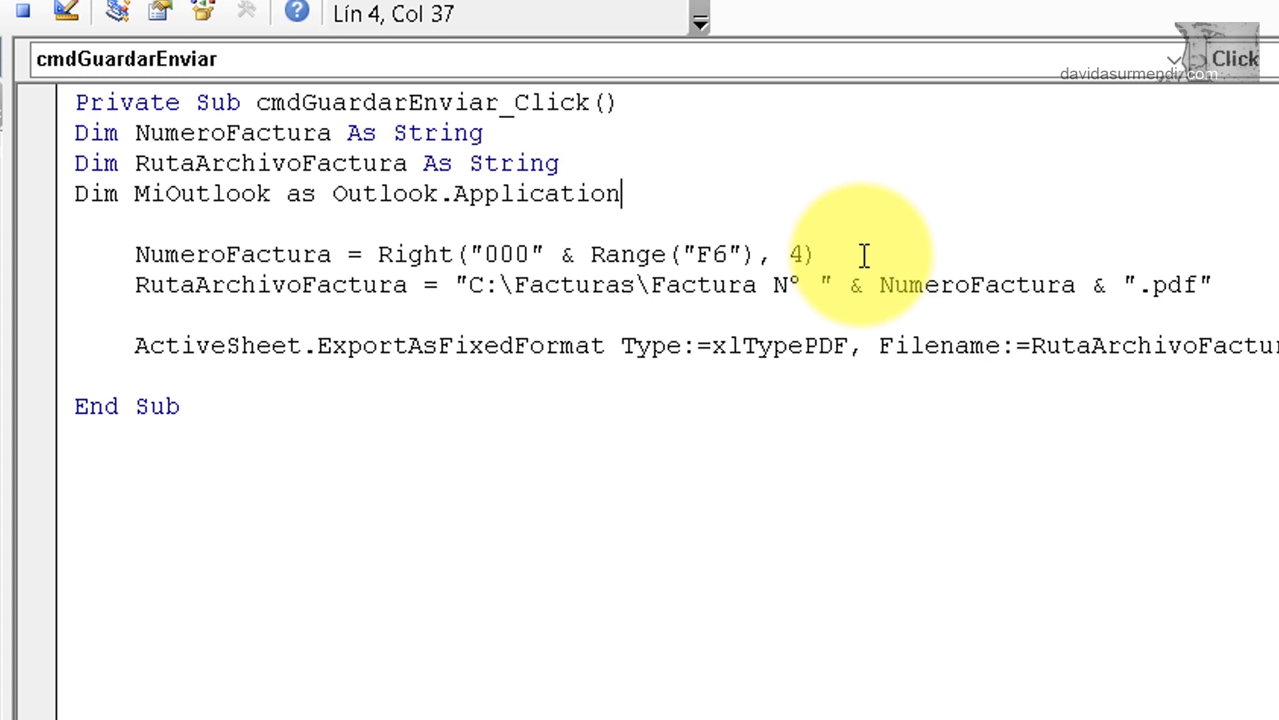
{"action": "key", "text": "Return"}
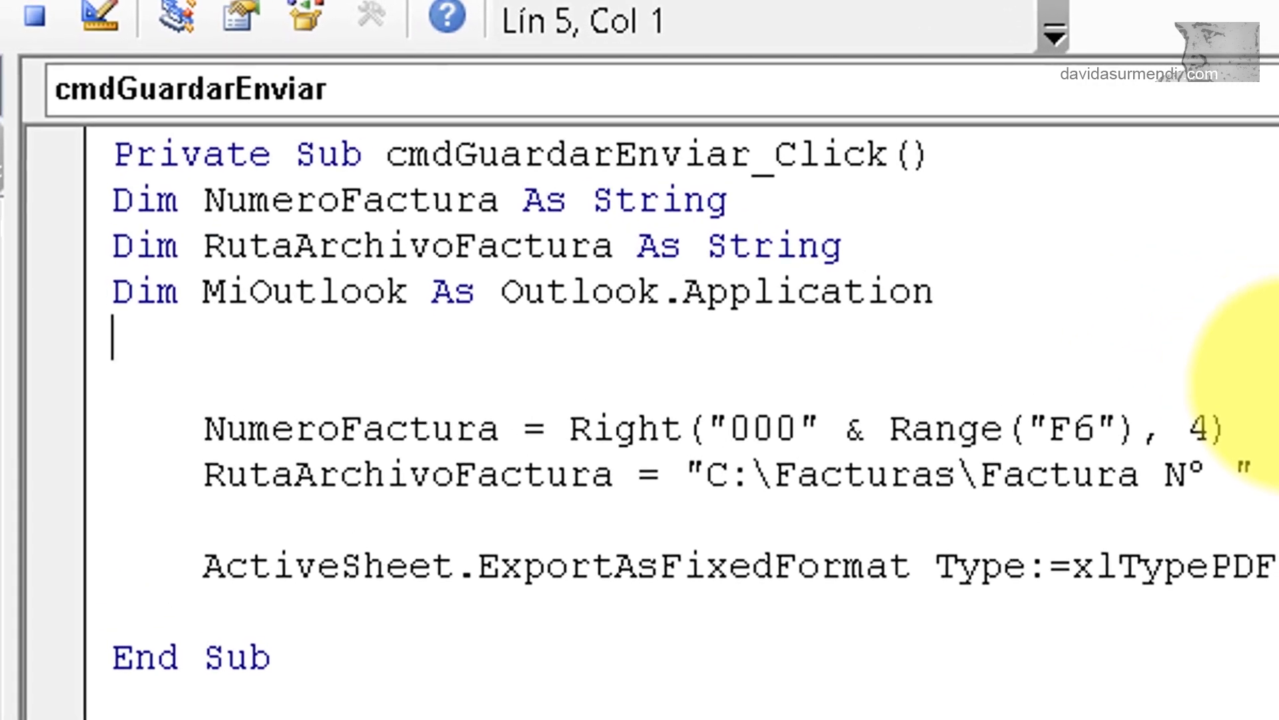
Declare MiEmail As Outlook.MailItem plus TextoAsunto, TextoMensaje and DireccionEnvio As String
{"action": "type", "text": "Dim "}
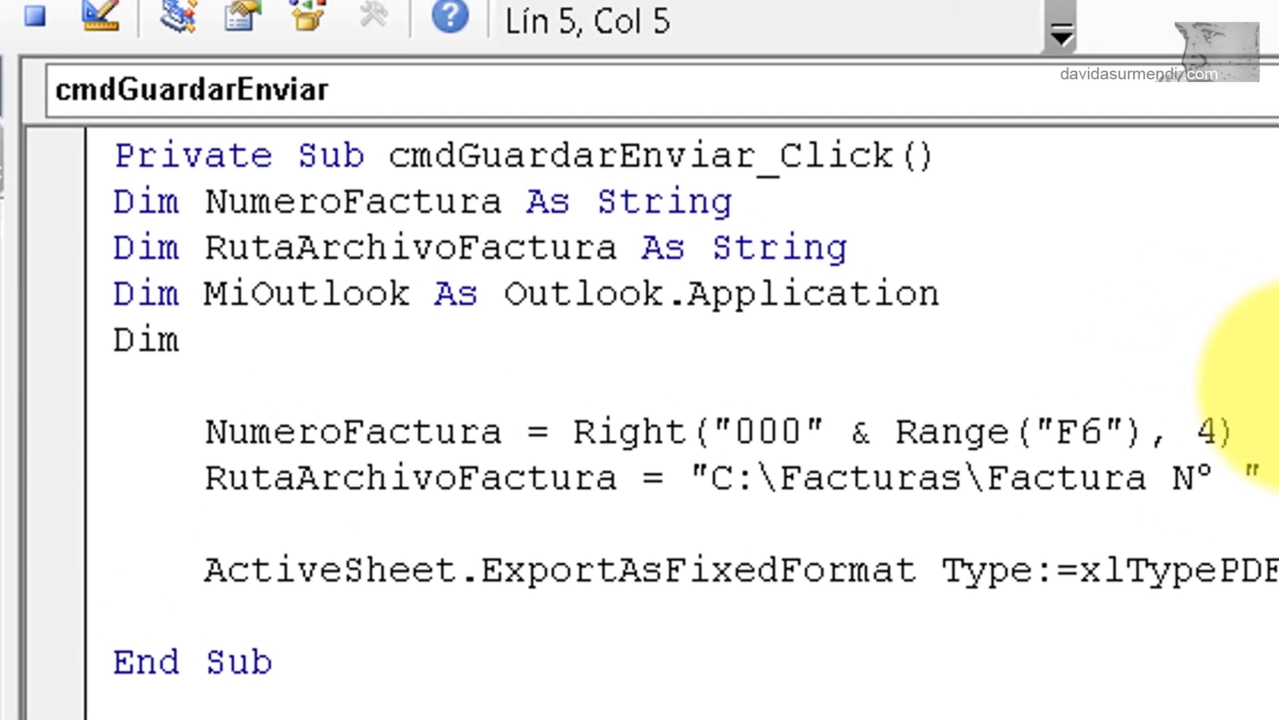
{"action": "type", "text": "MiEmail as Outlook.MailItem"}
{"action": "key", "text": "Return"}
{"action": "type", "text": "Dim TextoAsunto a"}
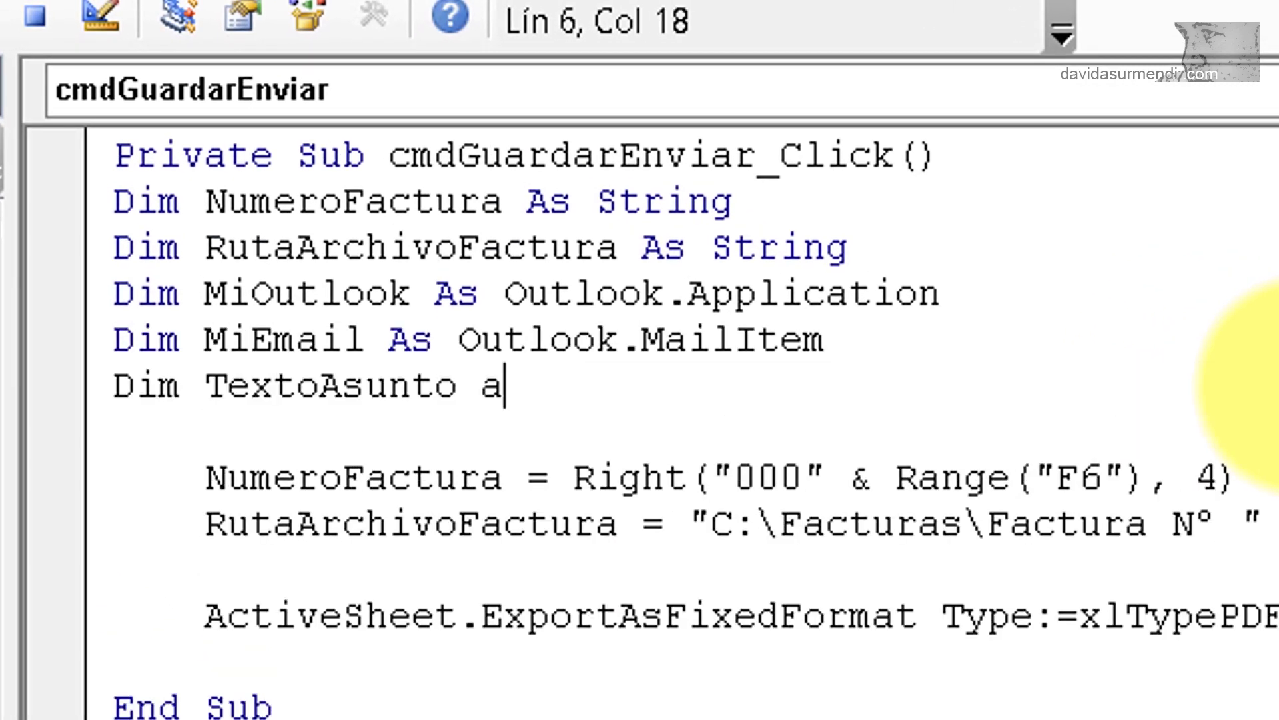
{"action": "type", "text": "s String dim TextoMensaje as stri"}
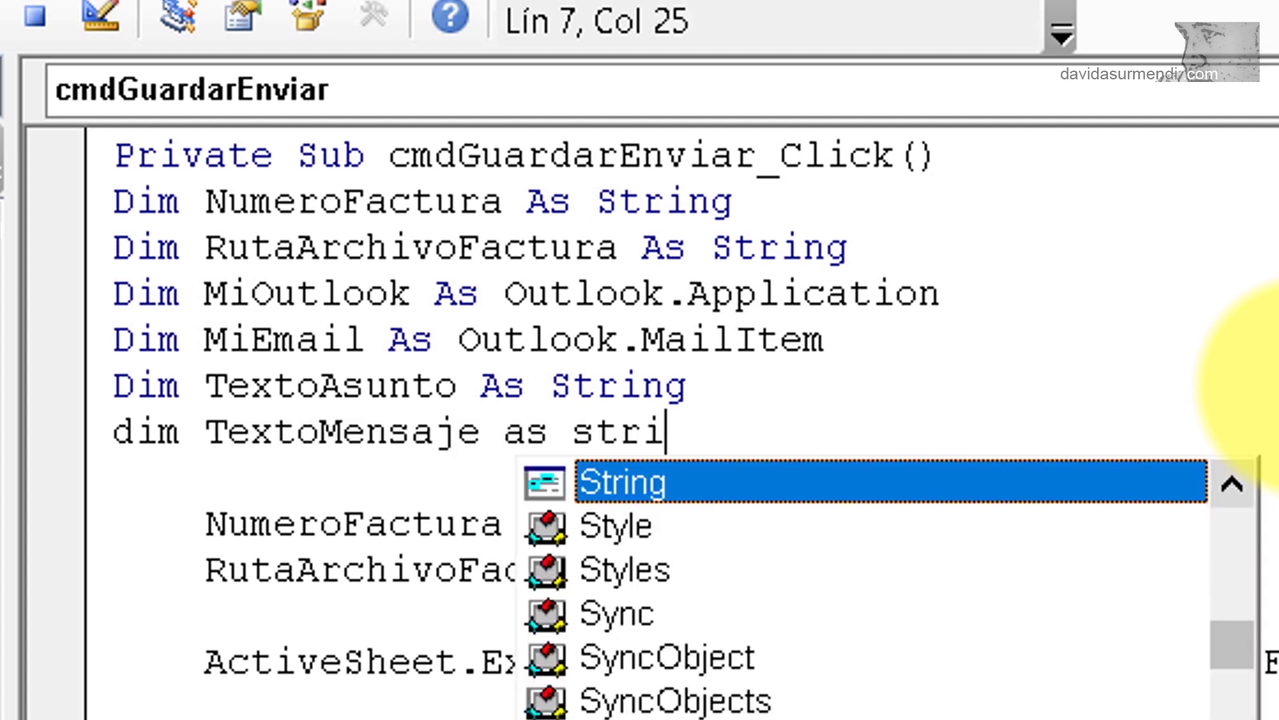
{"action": "type", "text": "ng Dim DireccionEnvio As String"}
{"action": "key", "text": "Return"}
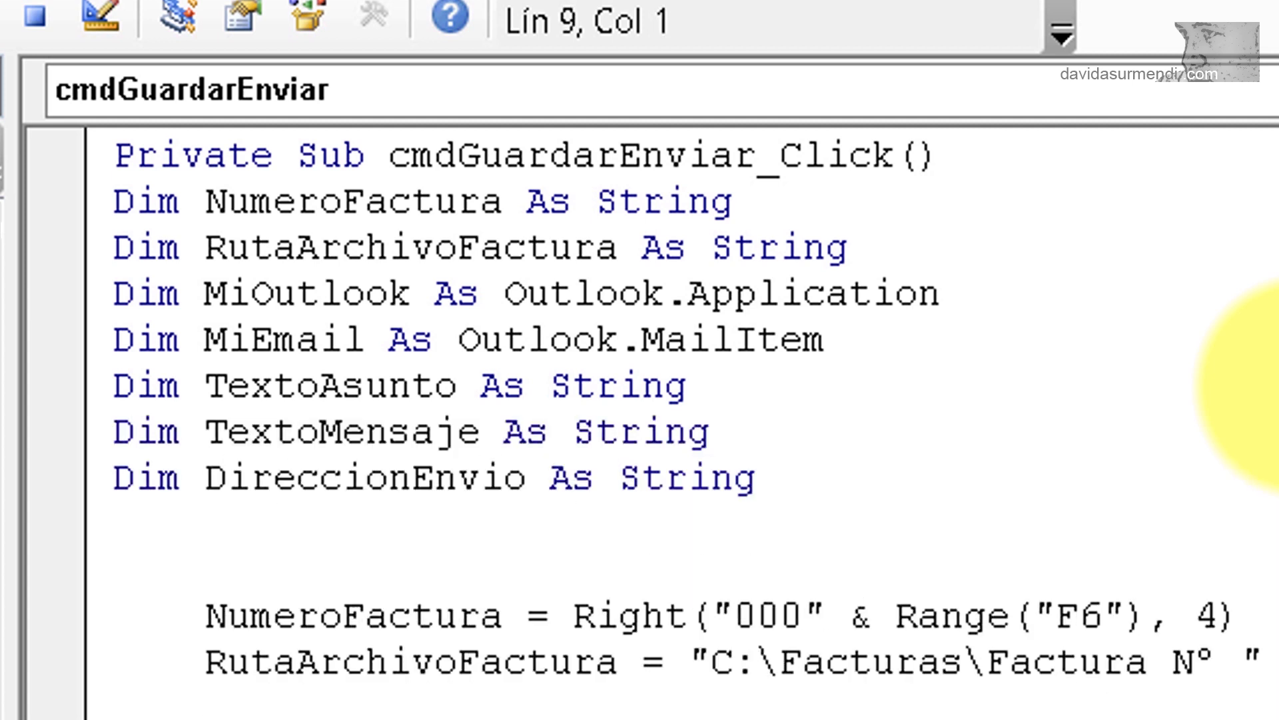
{"action": "key", "text": "Delete"}
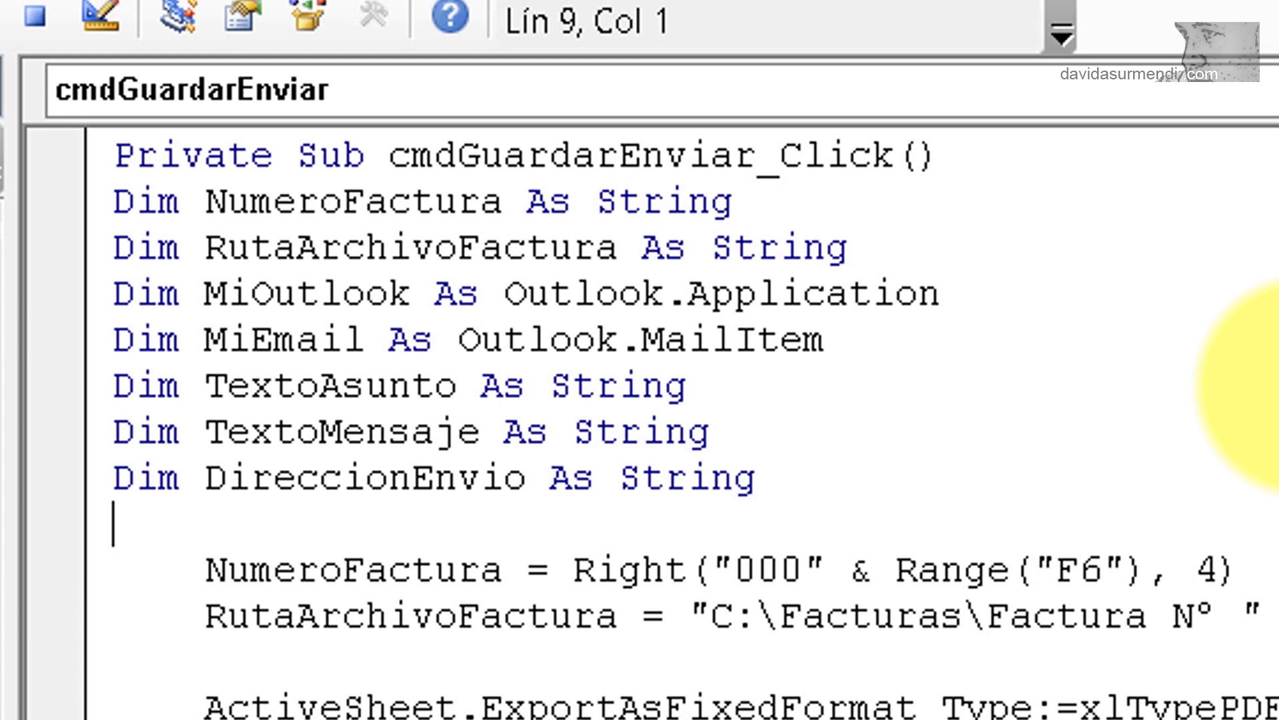
{"action": "left_click", "coordinate": [76, 300]}
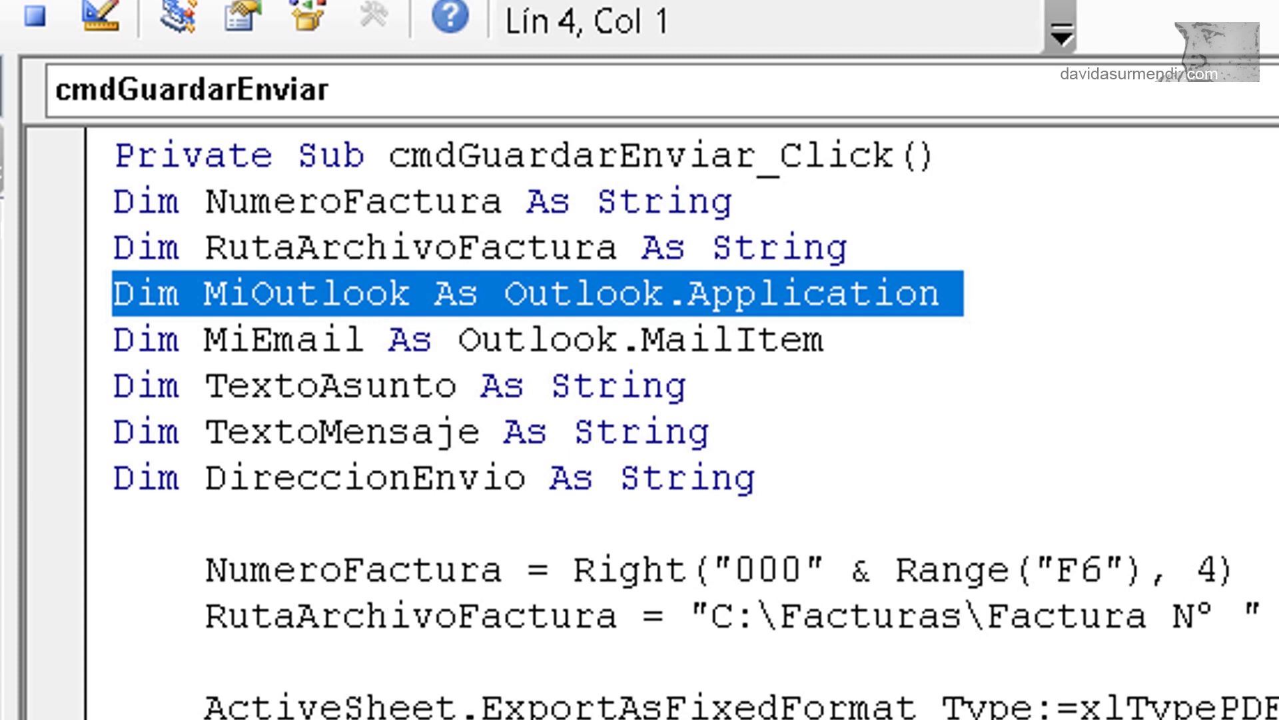
{"action": "left_click", "coordinate": [77, 340]}
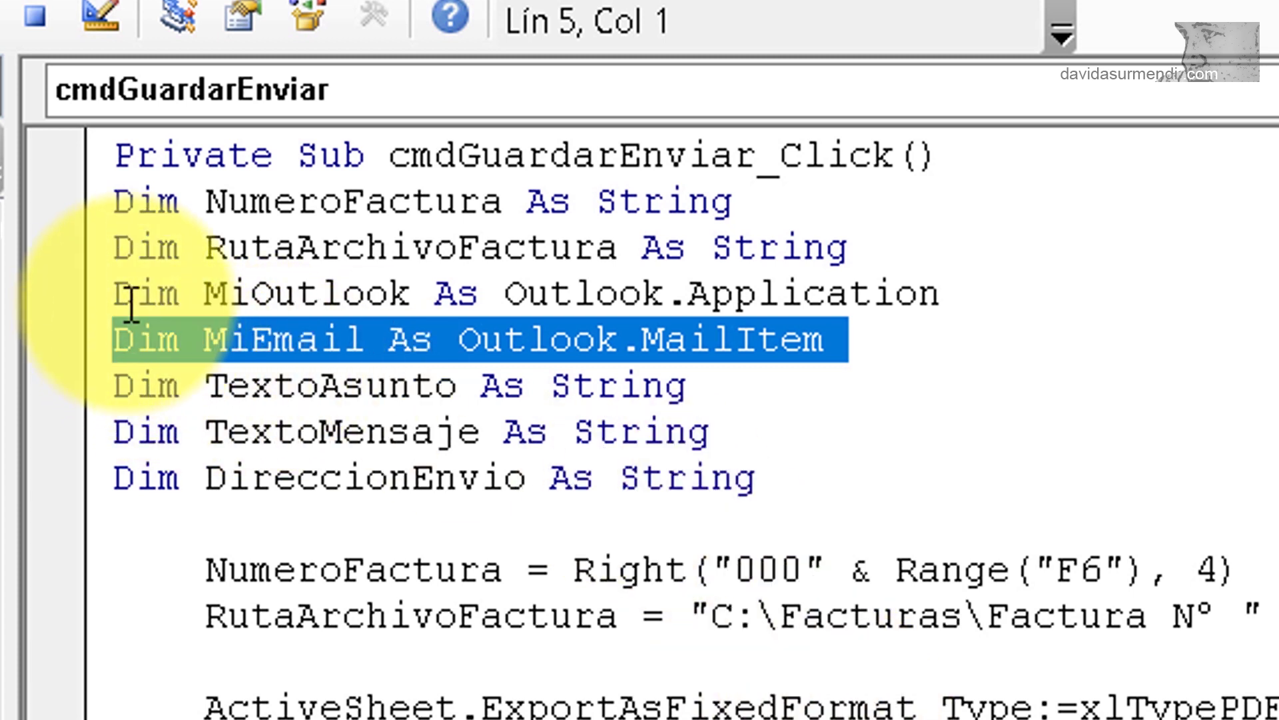
{"action": "left_click_drag", "start_coordinate": [80, 299], "coordinate": [73, 341]}
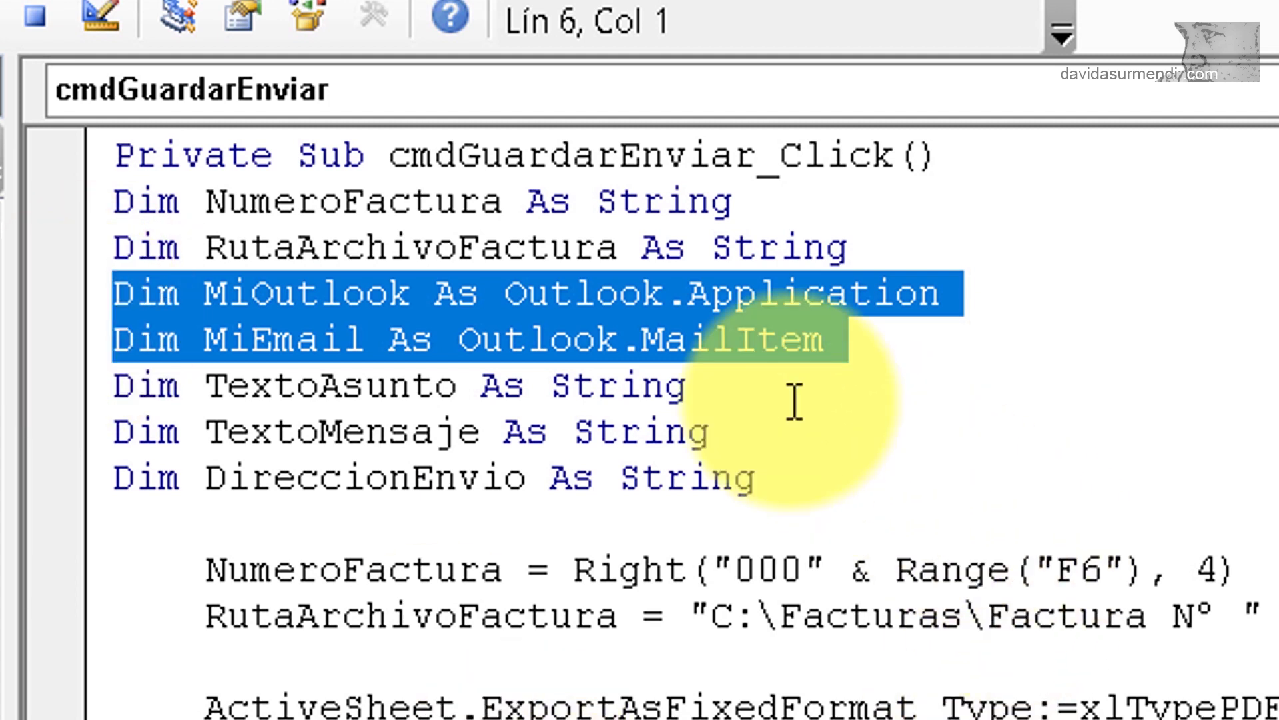
{"action": "left_click", "coordinate": [298, 297]}
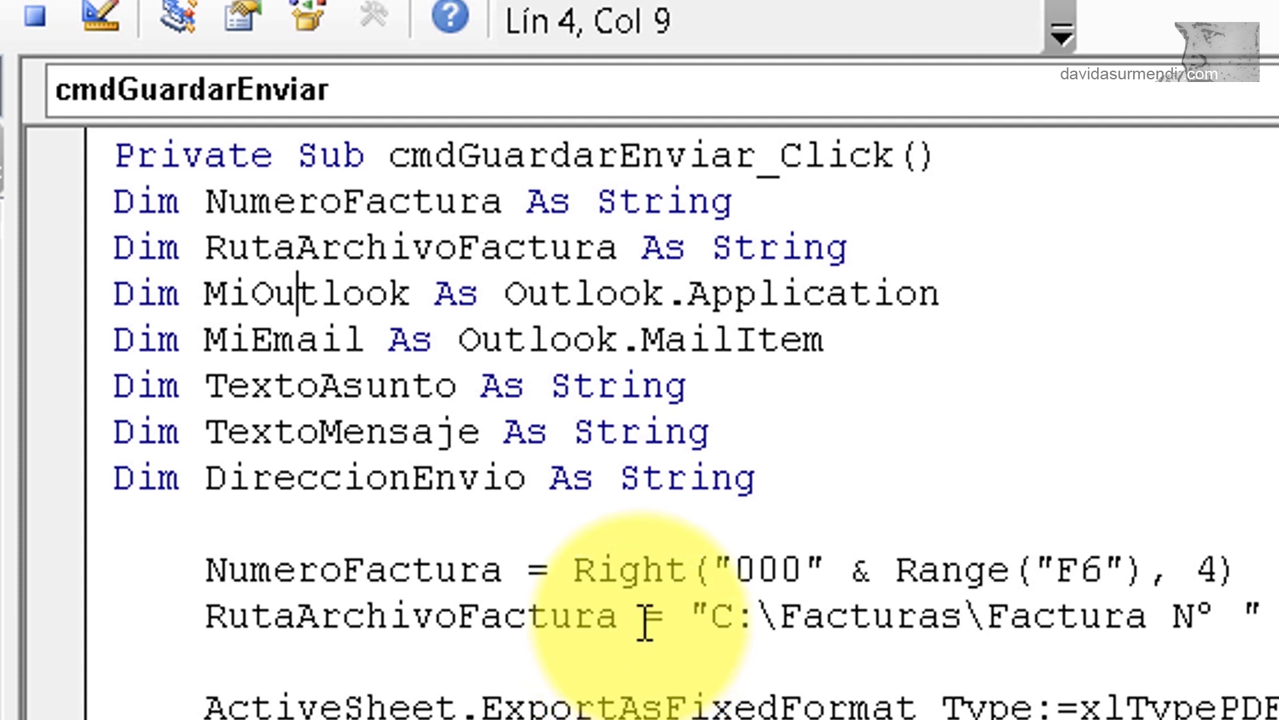
{"action": "left_click", "coordinate": [297, 339]}
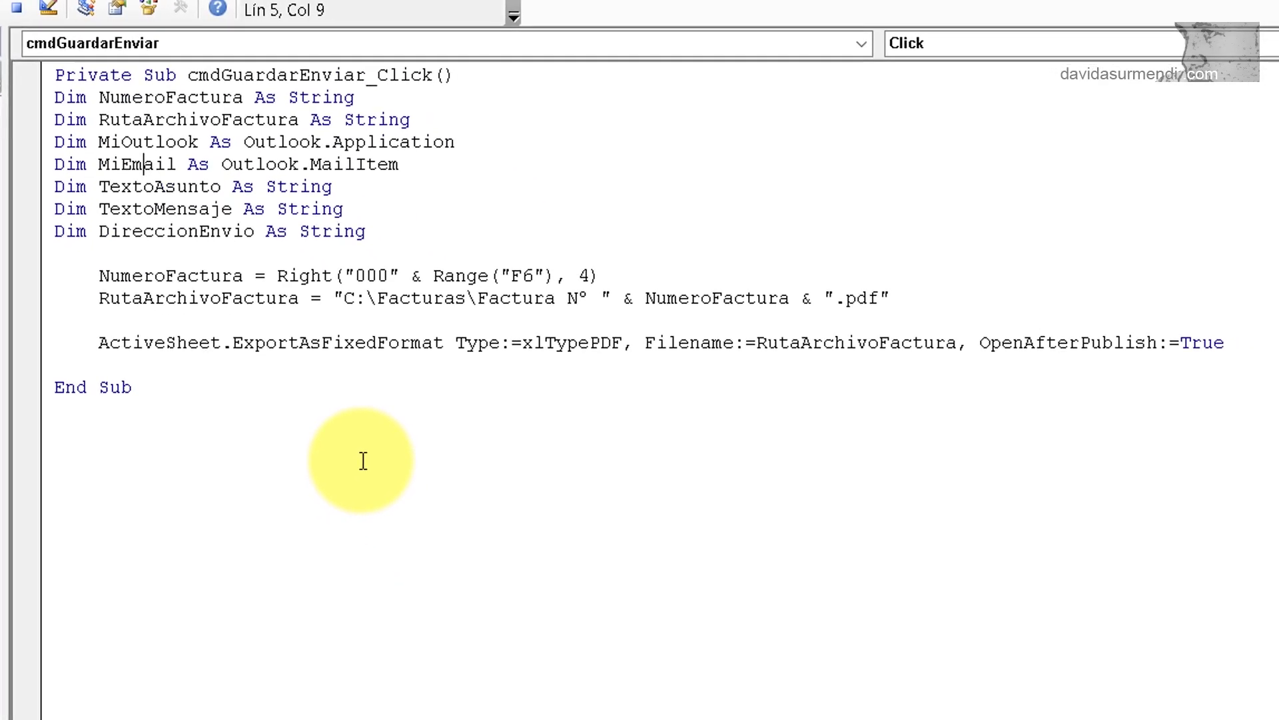
Set TextoAsunto to "Factura N° " & NumeroFactura, and DireccionEnvio to the recipient's e-mail address
{"action": "left_click", "coordinate": [1266, 343]}
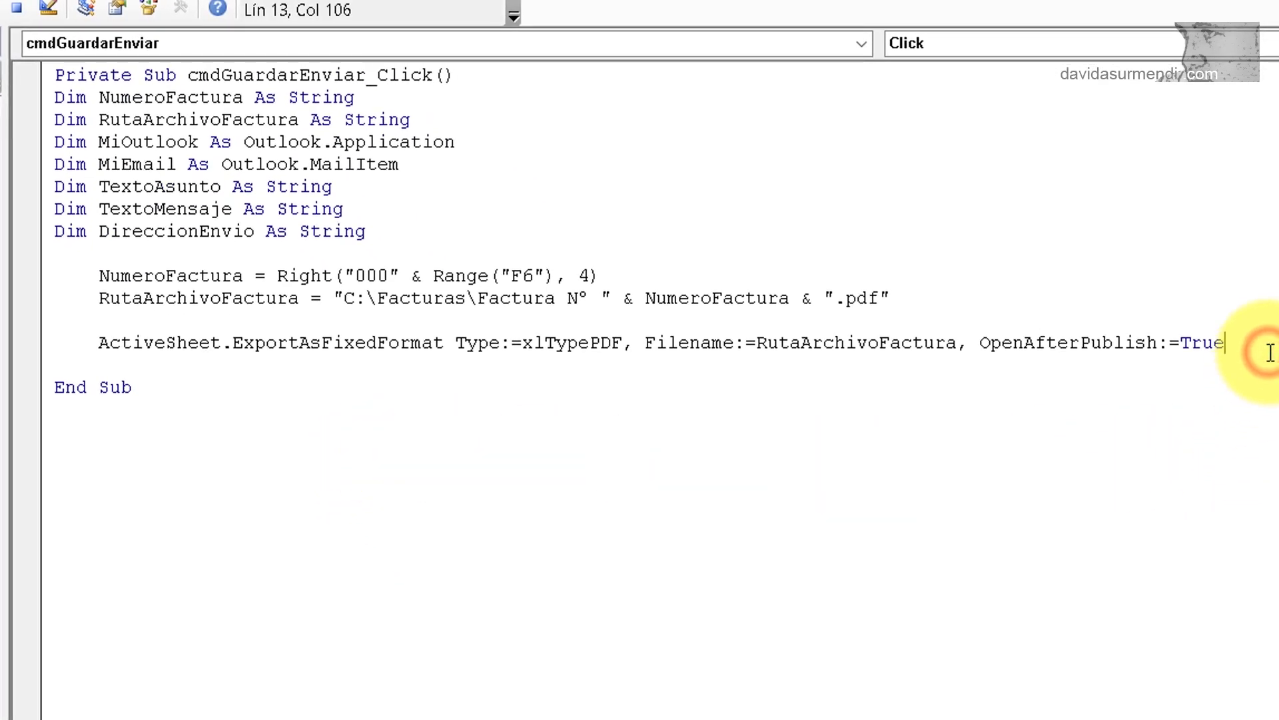
{"action": "key", "text": "Return"}
{"action": "key", "text": "Return"}
{"action": "type", "text": "Text"}
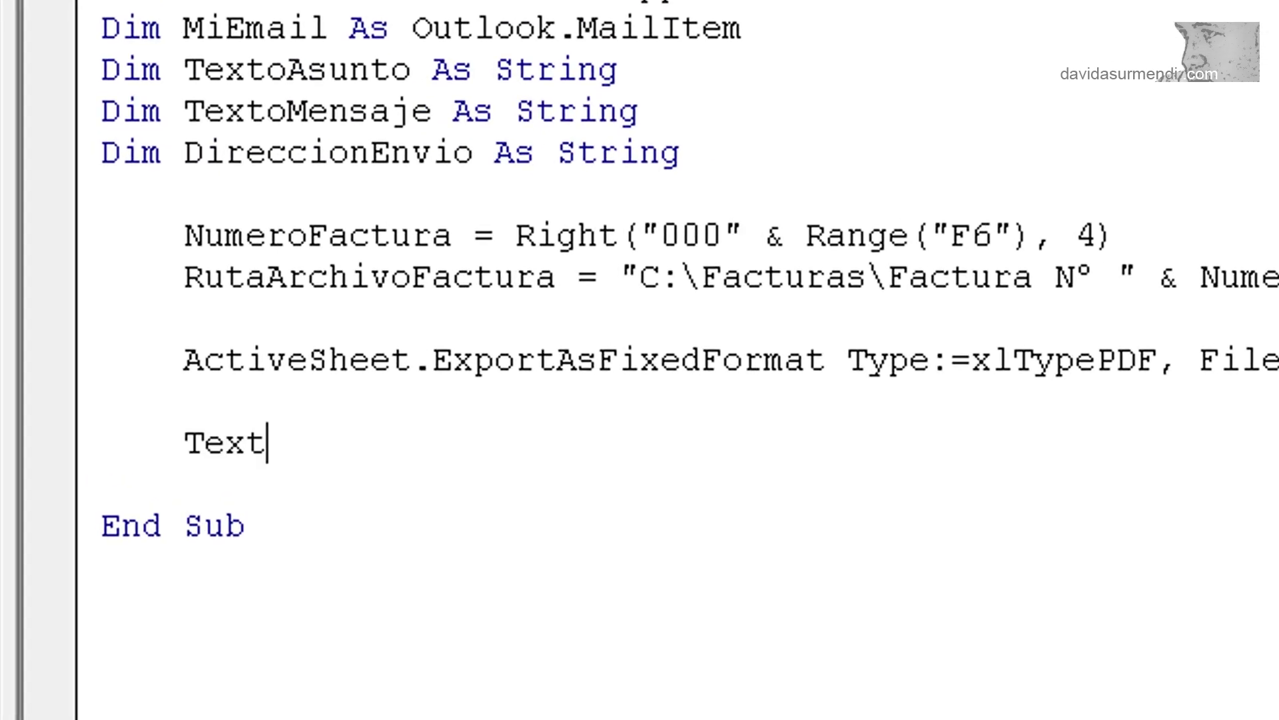
{"action": "type", "text": "oAsunto = \"Factura N° \" & N"}
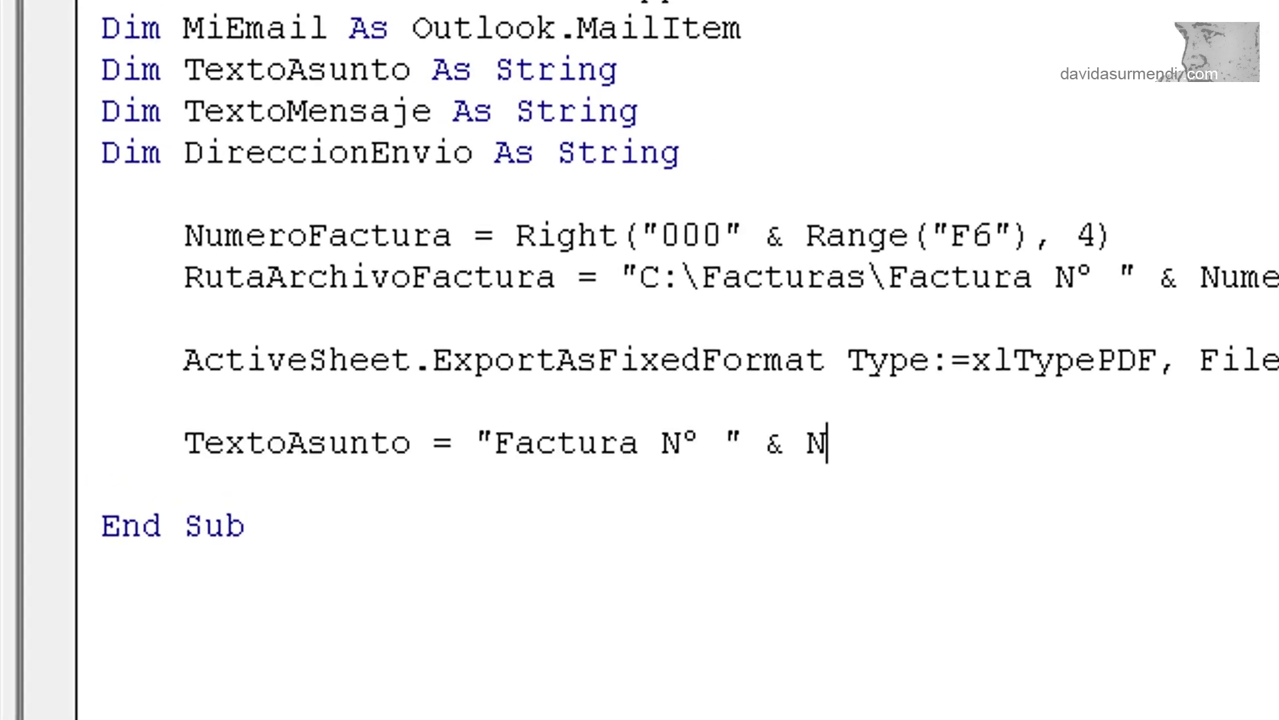
{"action": "type", "text": "umeroFactura & \".\""}
{"action": "key", "text": "Return"}
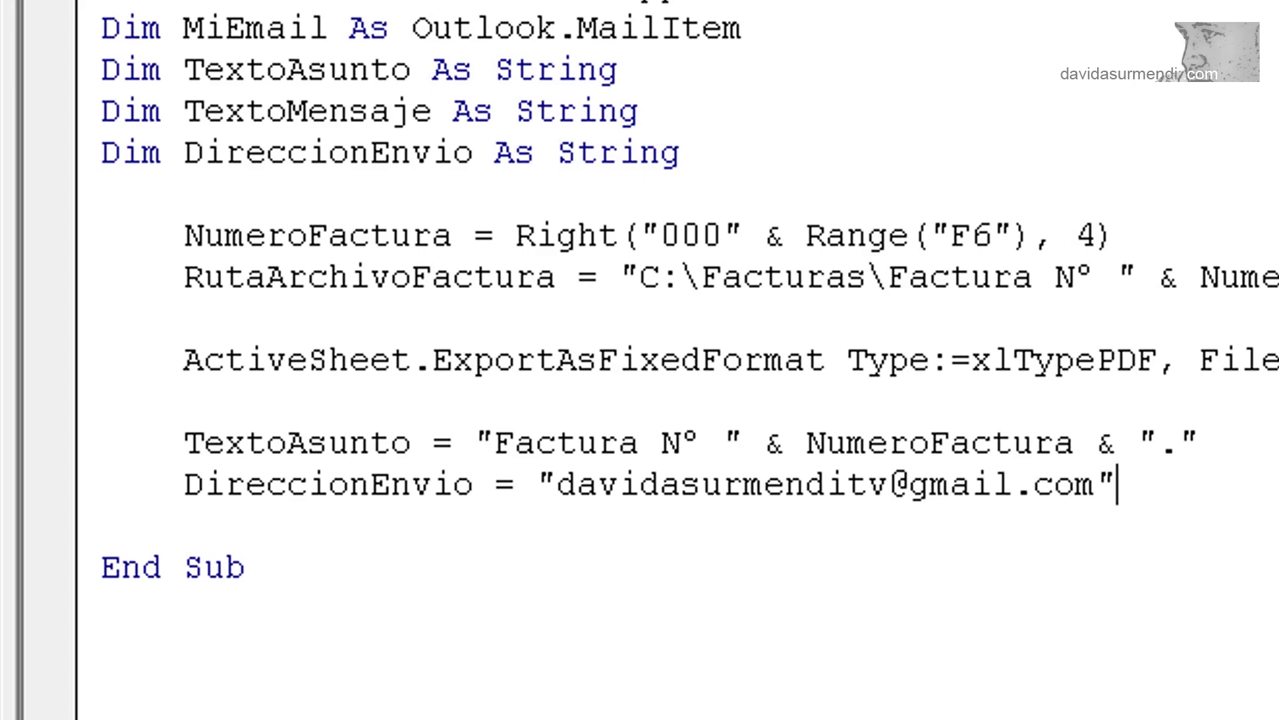
{"action": "key", "text": "Return"}
Set TextoMensaje to the invoice body with NumeroFactura, vbCrLf breaks, 'Saludos.' and the sender's name
{"action": "type", "text": "TextoMensaje = \"Adjunto la Factura N° \" & N"}
{"action": "type", "text": "ume"}
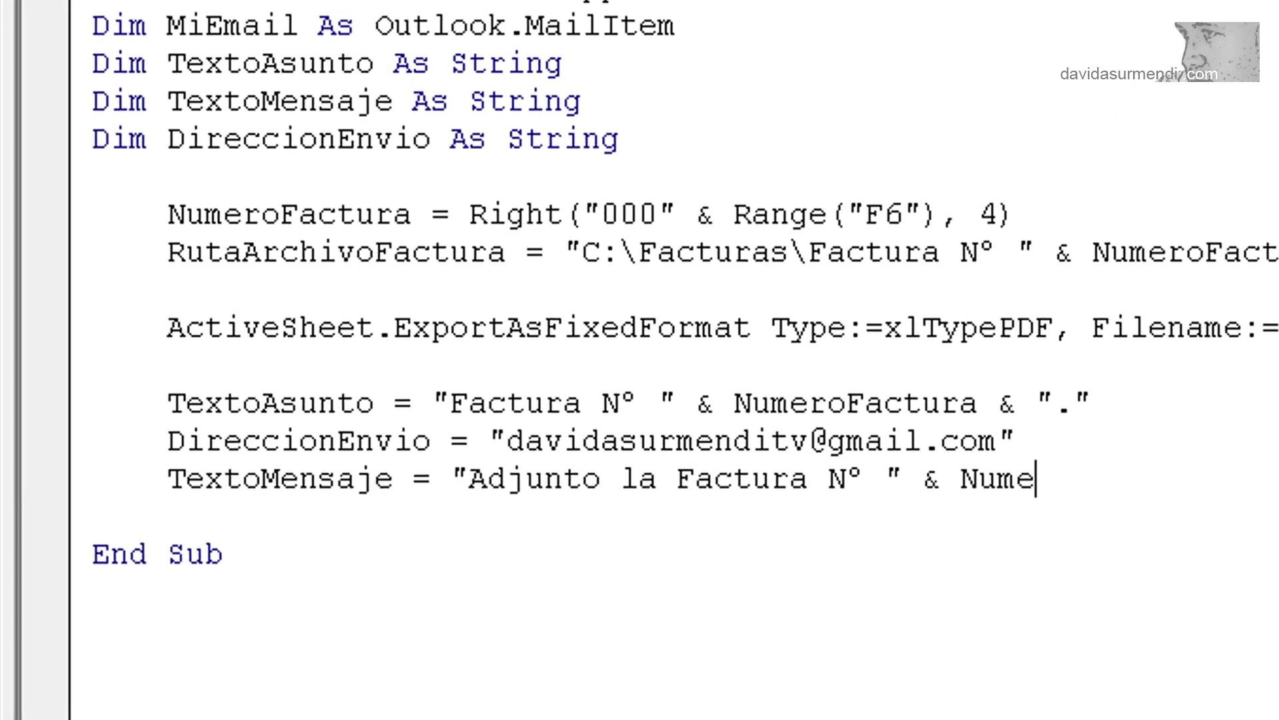
{"action": "type", "text": "roo"}
{"action": "key", "text": "BackSpace"}
{"action": "type", "text": "Factura & \".\" & vbcrlf "}
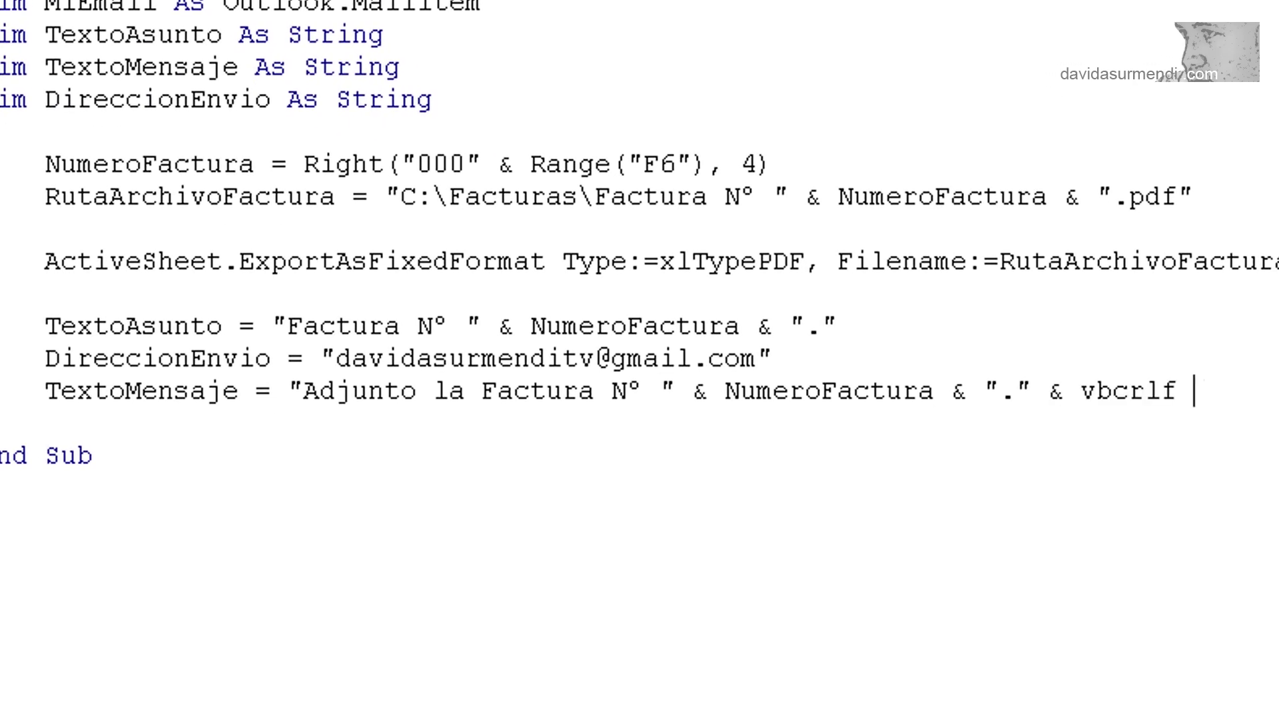
{"action": "type", "text": "& v"}
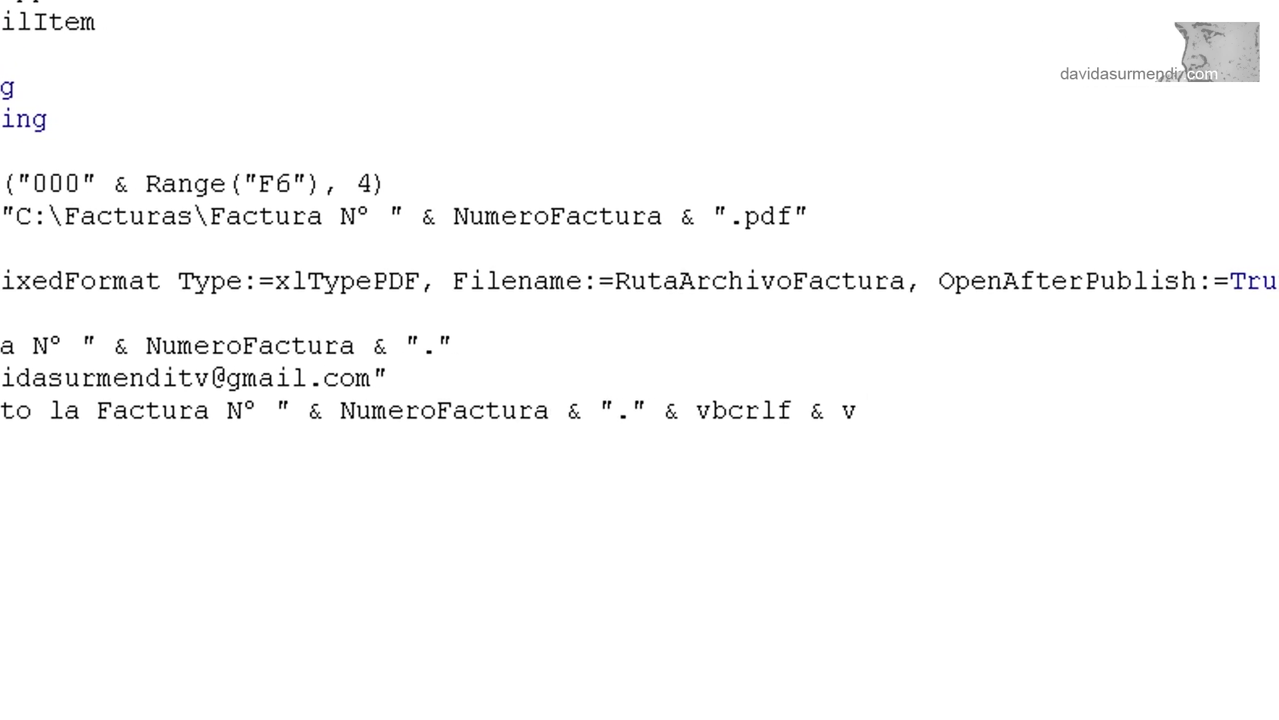
{"action": "type", "text": "bcrlf & \"S"}
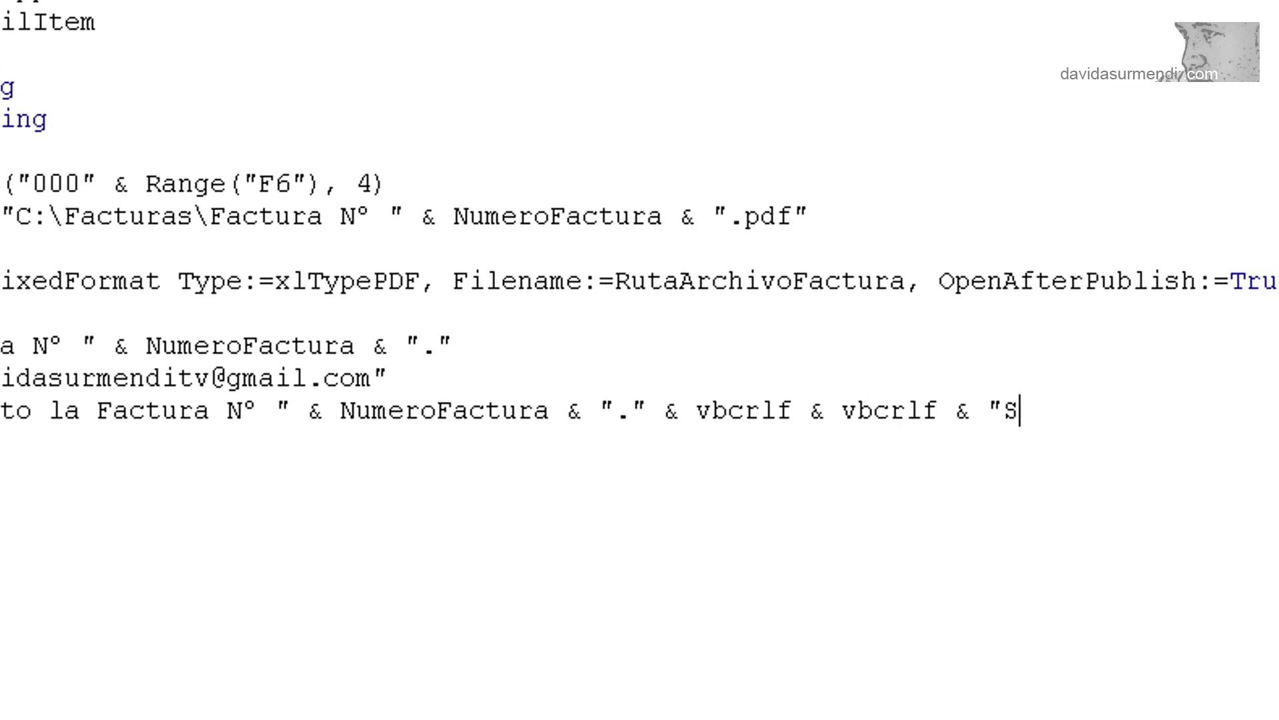
{"action": "type", "text": "aludos.\" "}
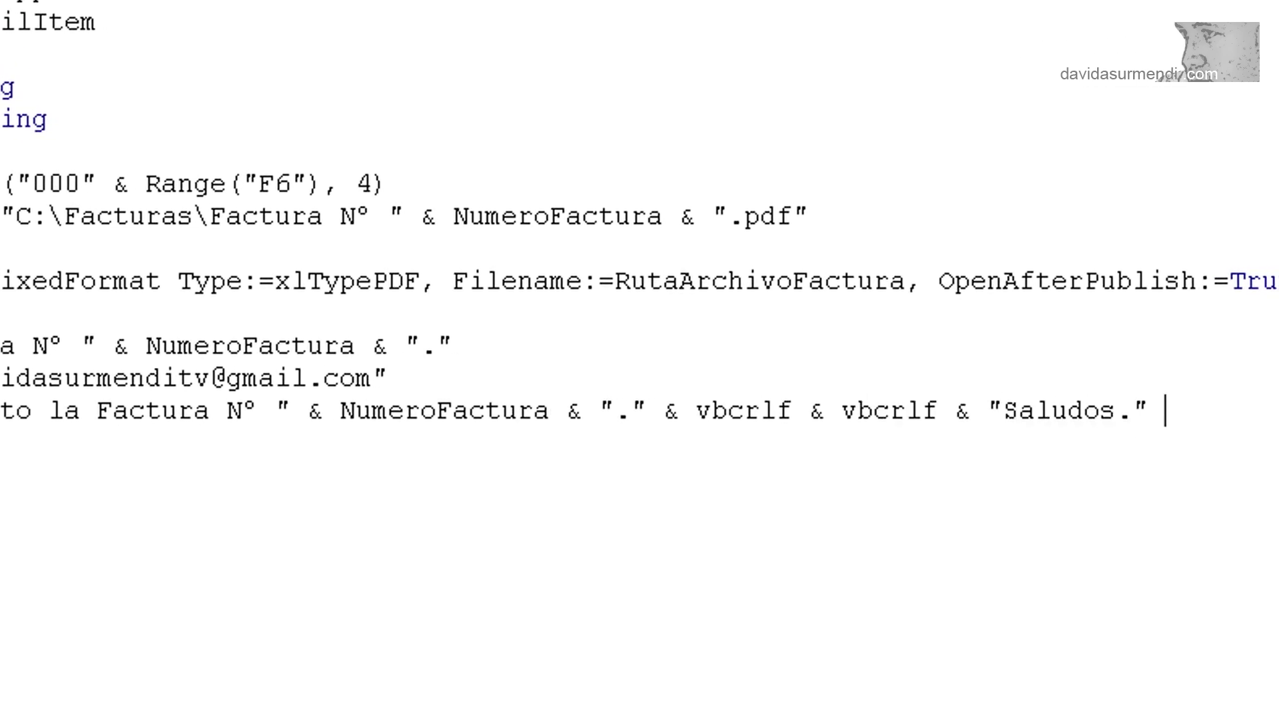
{"action": "type", "text": "& "}
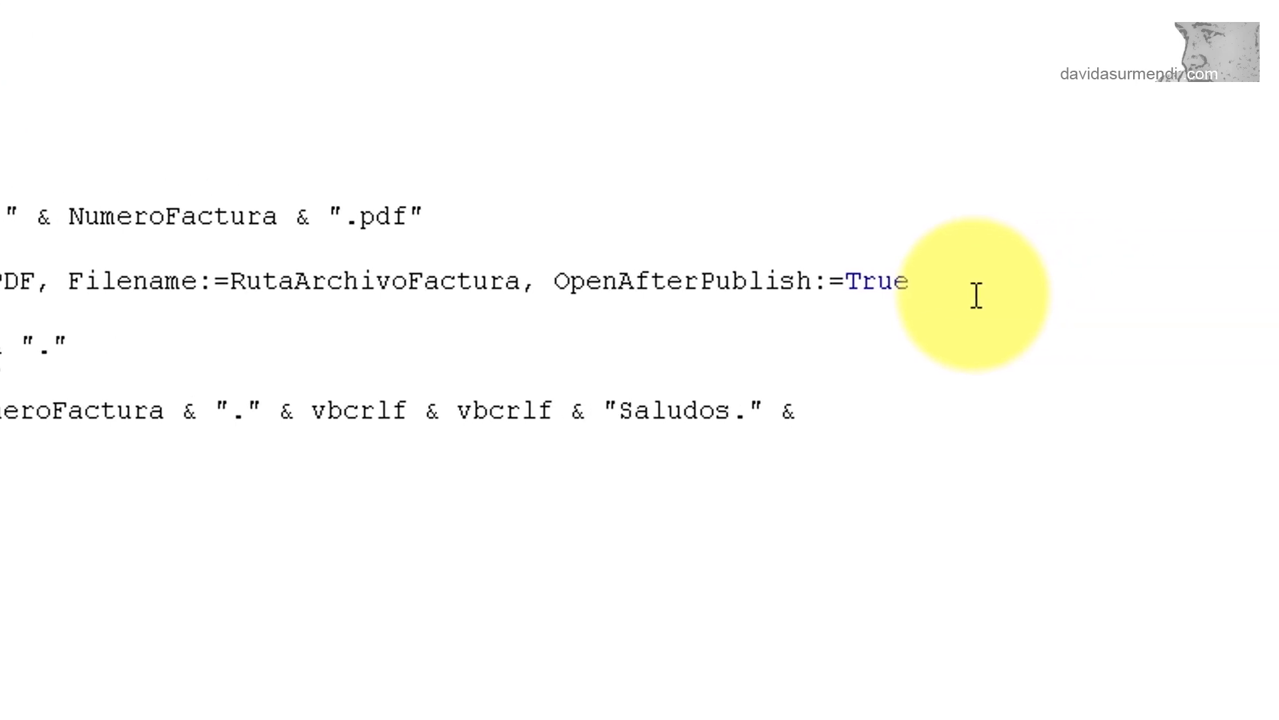
{"action": "type", "text": "vbcrlf & \"D"}
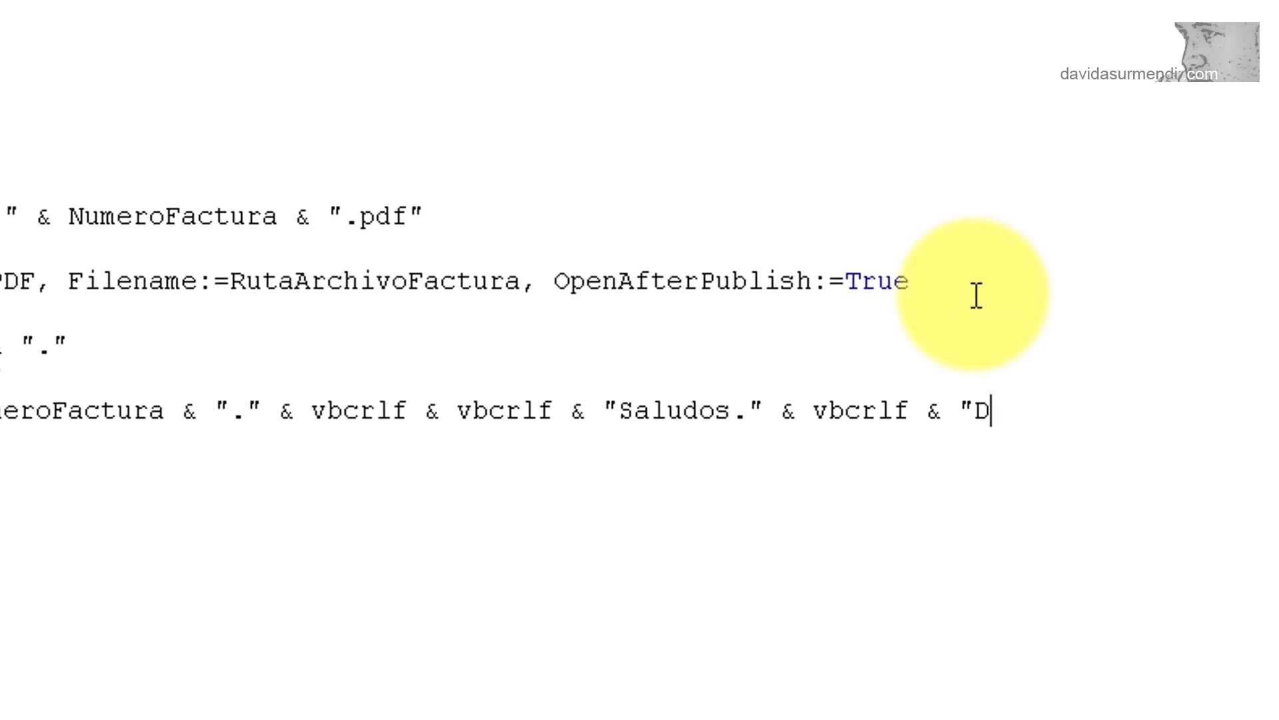
{"action": "type", "text": "avid Asurmendi.\""}
{"action": "key", "text": "Return"}
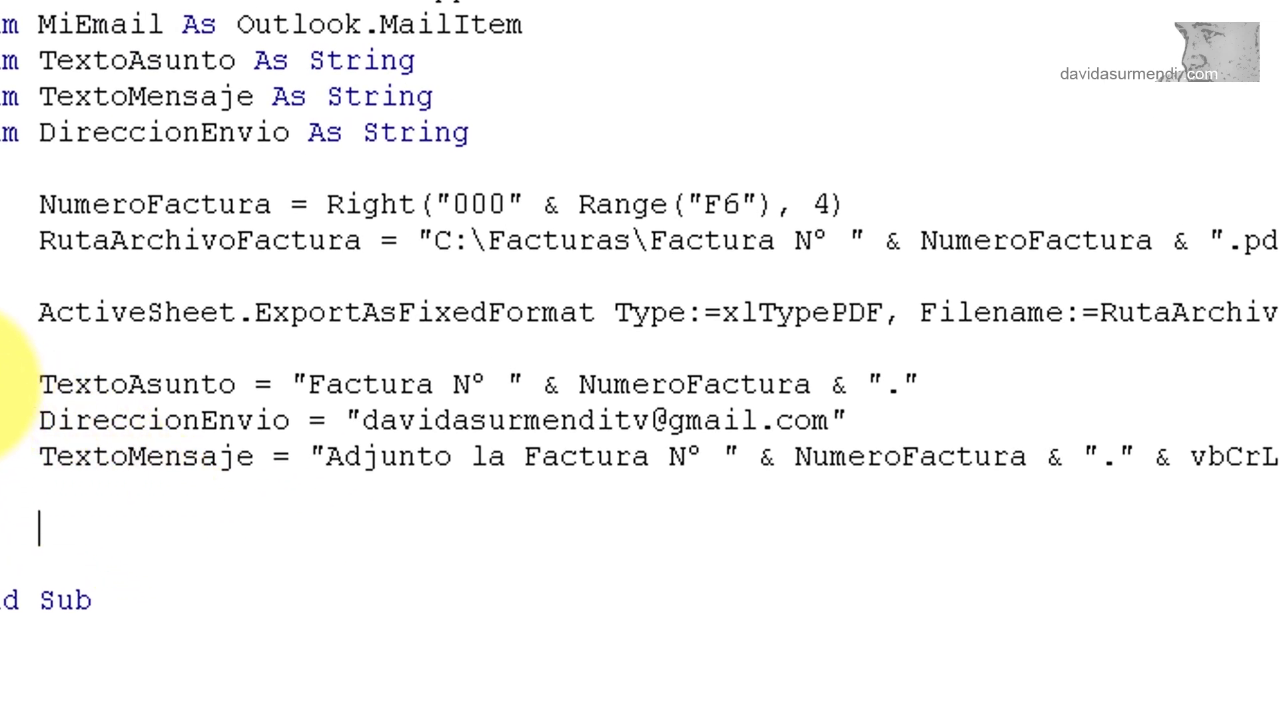
{"action": "left_click", "coordinate": [1, 387]}
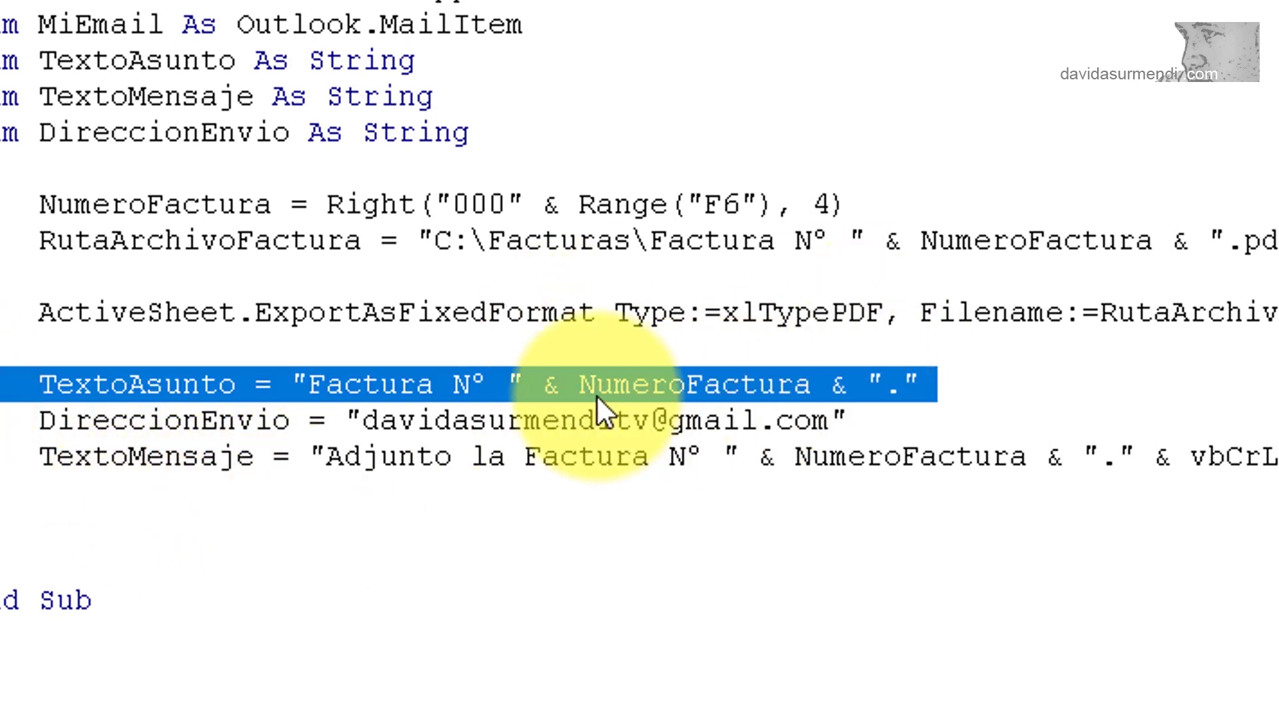
{"action": "left_click", "coordinate": [661, 552]}
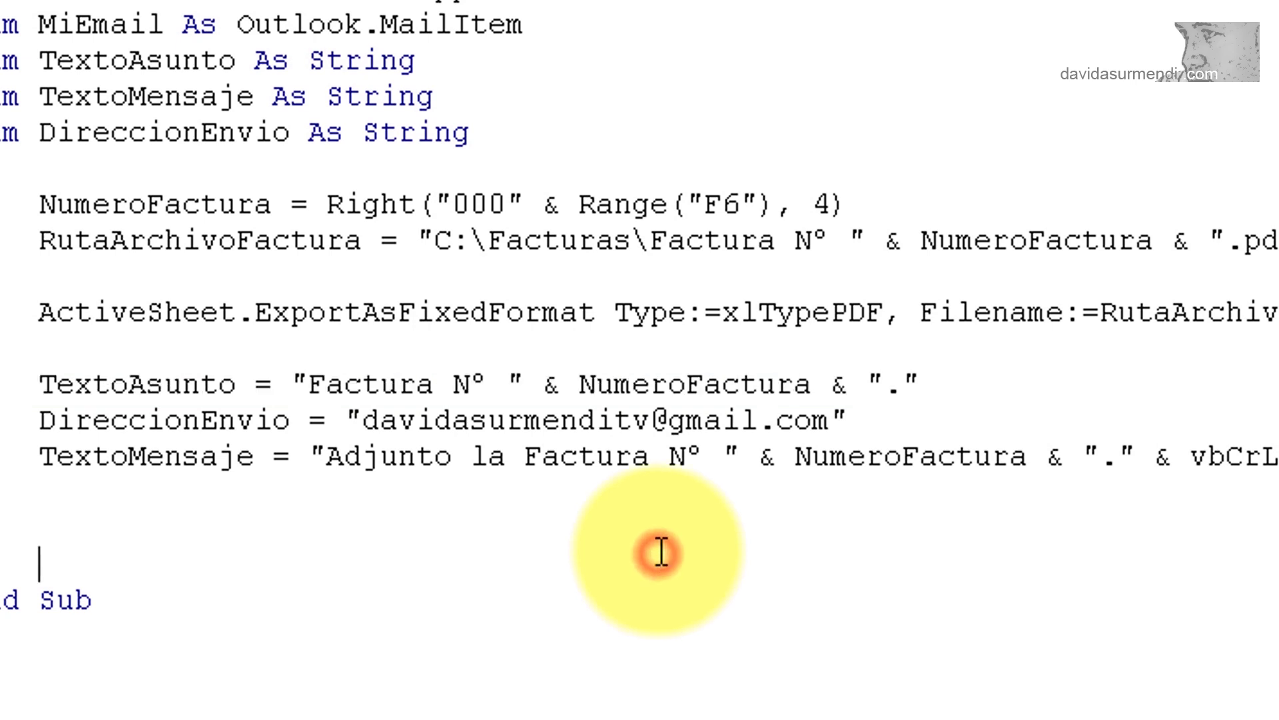
{"action": "left_click", "coordinate": [5, 419]}
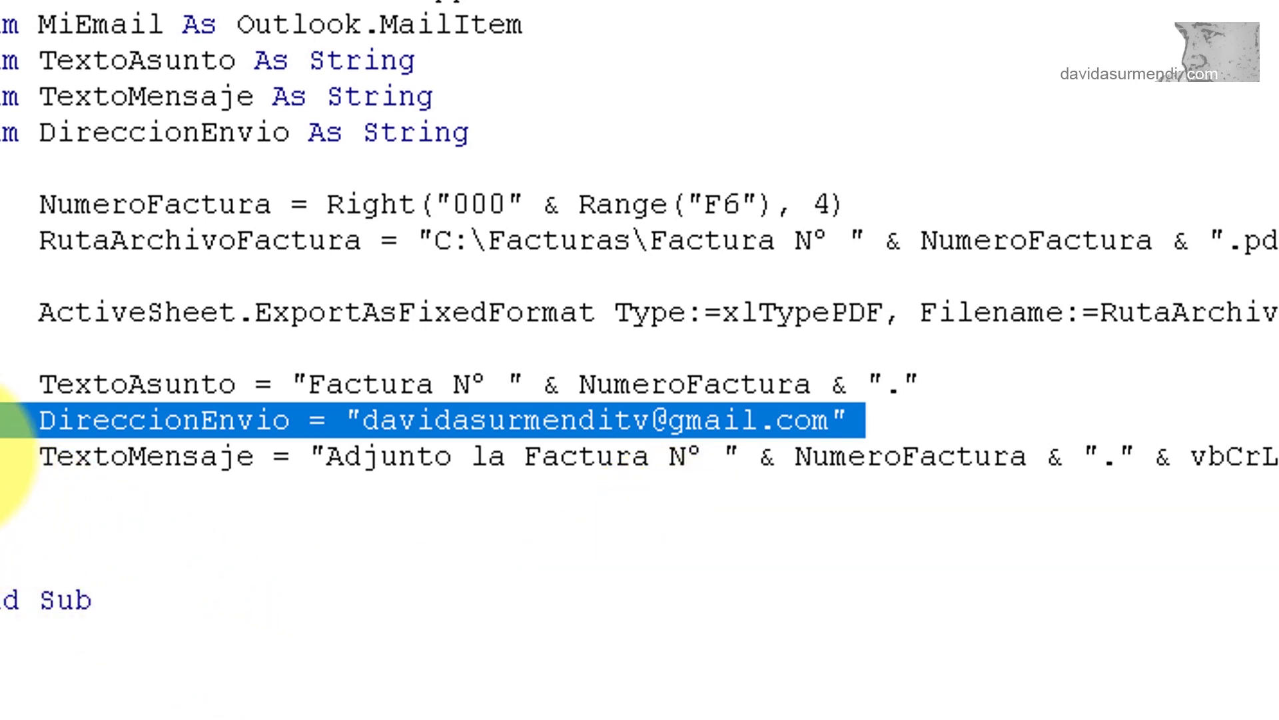
{"action": "left_click", "coordinate": [3, 456]}
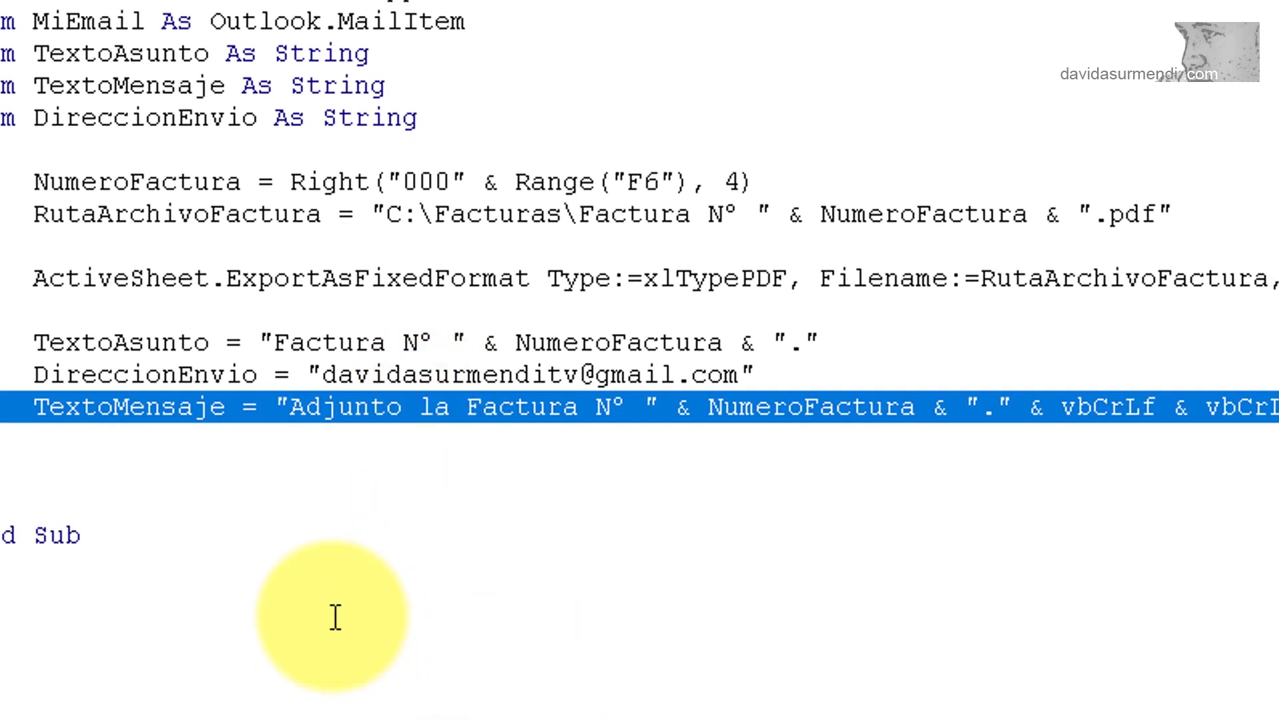
{"action": "left_click", "coordinate": [298, 409]}
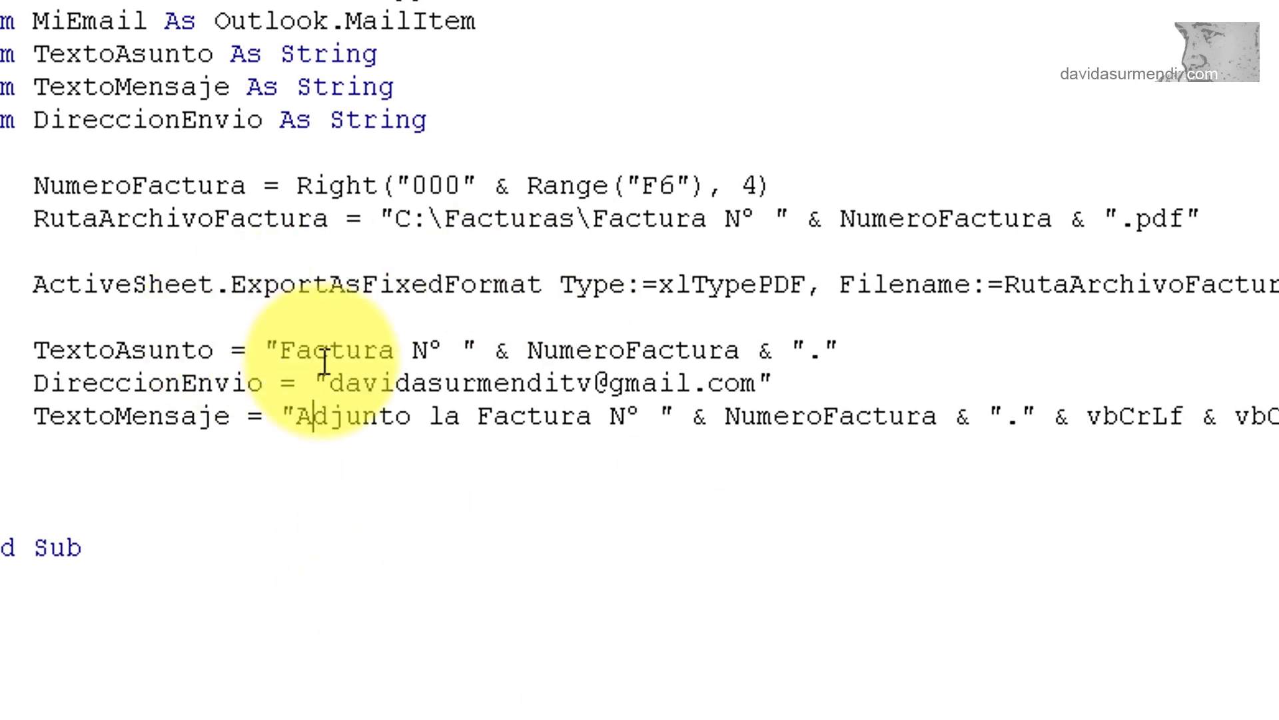
Try a second recipient in DireccionEnvio, then delete it to keep one address
{"action": "left_click", "coordinate": [754, 385]}
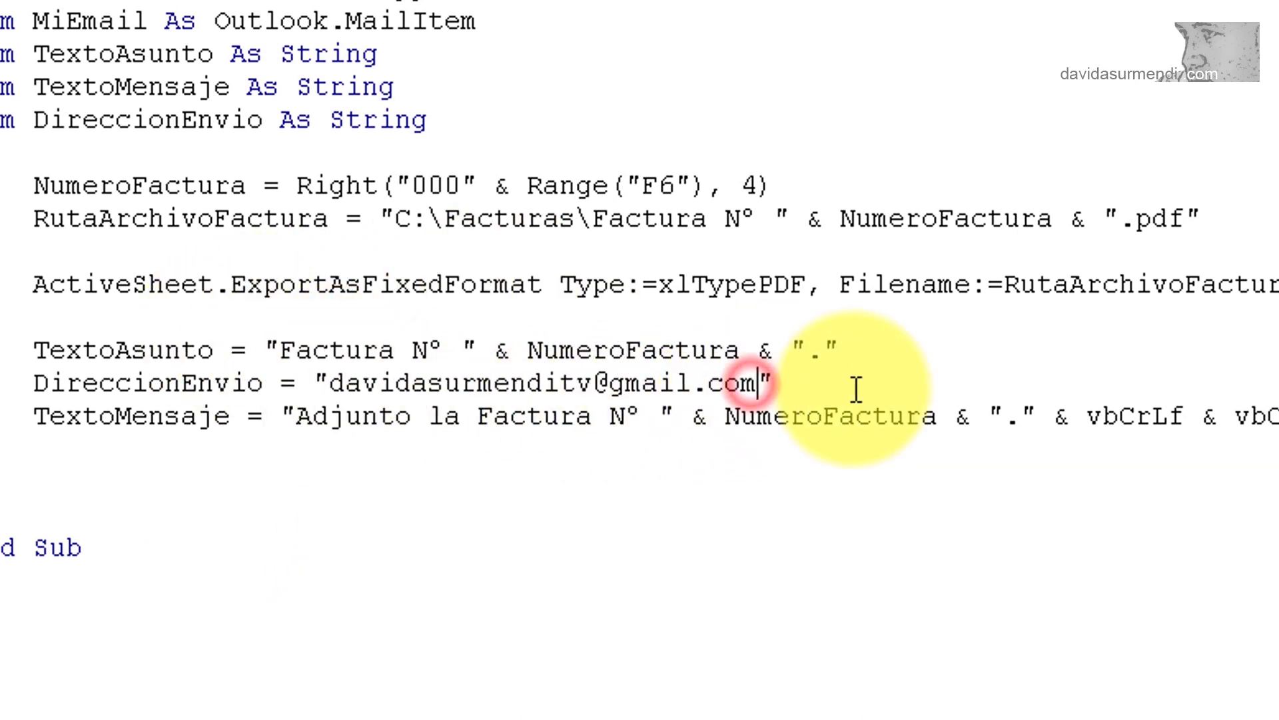
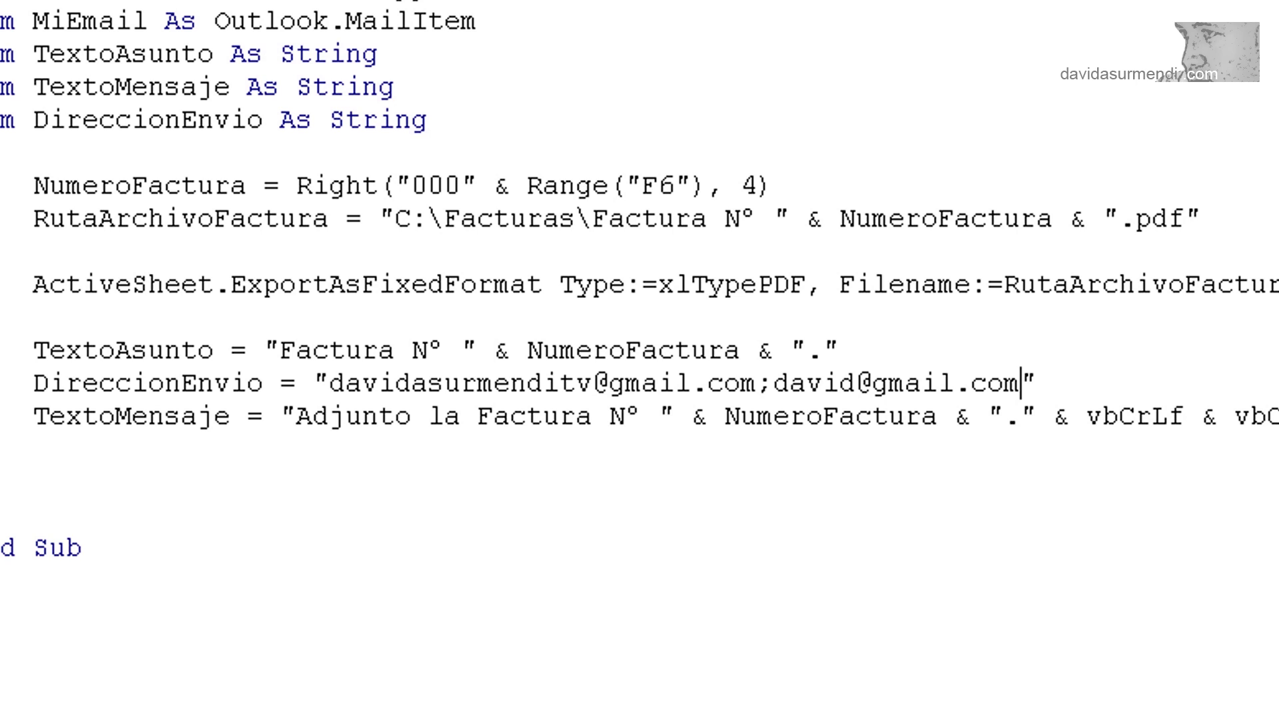
{"action": "type", "text": "com"}
{"action": "key", "text": "BackSpace"}
{"action": "key", "text": "BackSpace"}
{"action": "key", "text": "BackSpace"}
{"action": "key", "text": "BackSpace"}
{"action": "key", "text": "BackSpace"}
{"action": "key", "text": "BackSpace"}
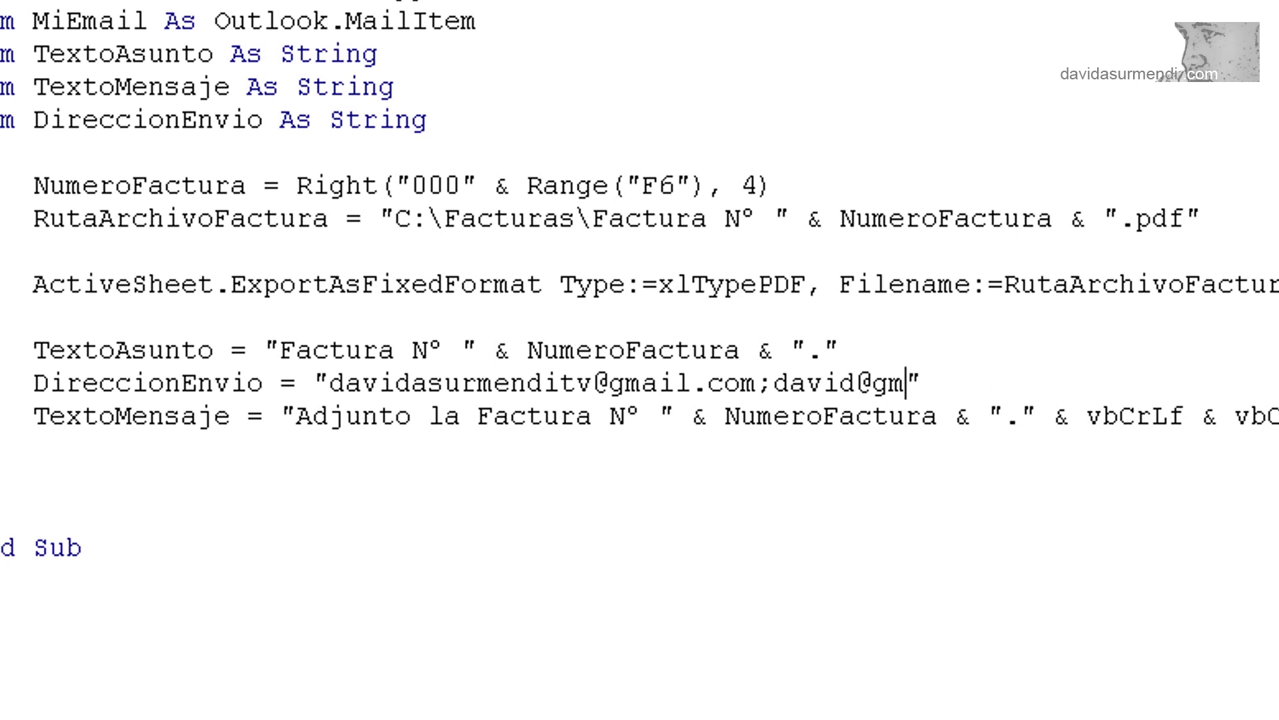
{"action": "key", "text": "BackSpace"}
{"action": "key", "text": "BackSpace"}
{"action": "key", "text": "BackSpace"}
{"action": "key", "text": "BackSpace"}
{"action": "key", "text": "BackSpace"}
{"action": "key", "text": "BackSpace"}
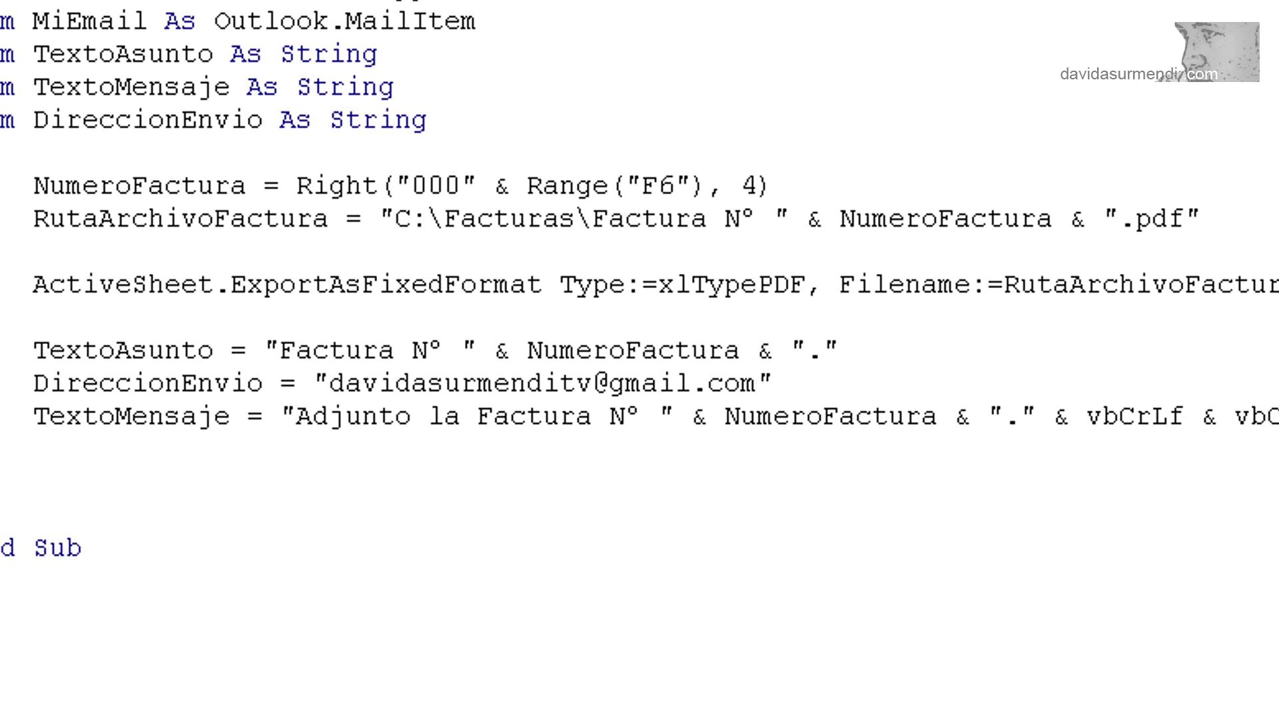
{"action": "key", "text": "Down"}
{"action": "key", "text": "Down"}
{"action": "key", "text": "Down"}
Add 'Set MiOutlook = New Outlook.Application' and 'Set MiEmail = MiOutlook.CreateItem(olMailItem)'
{"action": "type", "text": "Set mioutlook = New Outlook.Application"}
{"action": "key", "text": "Return"}
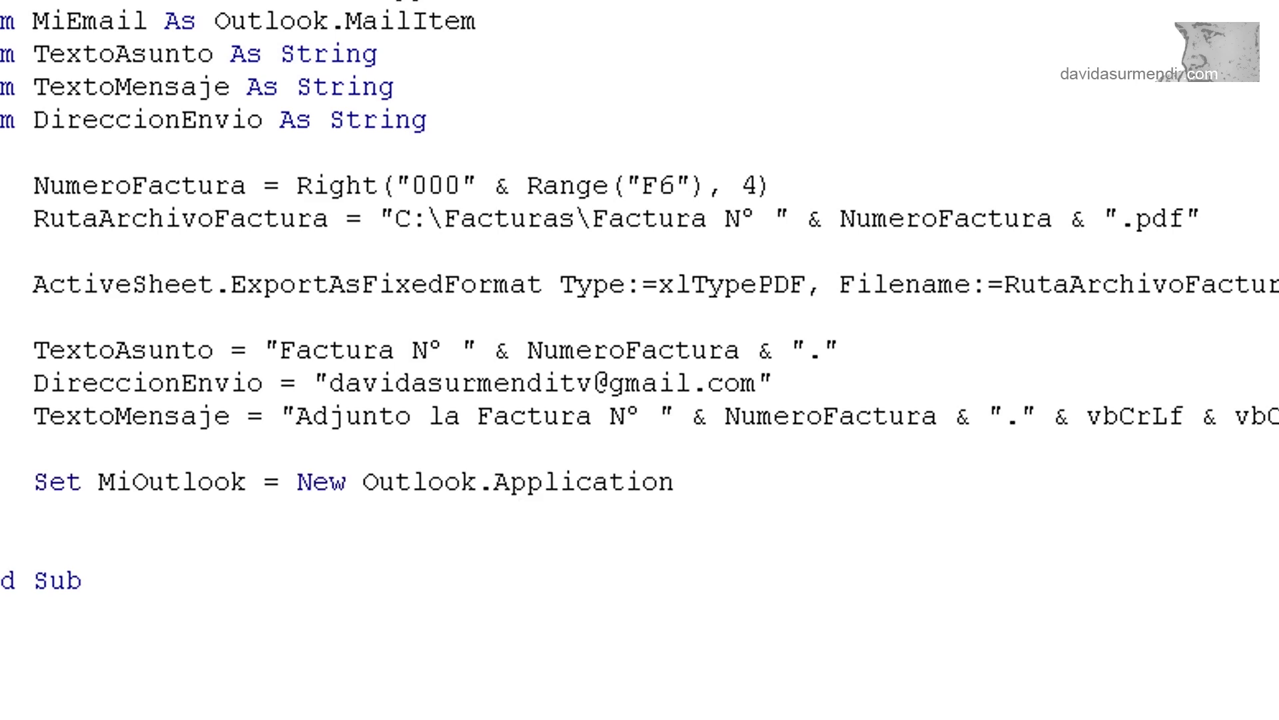
{"action": "type", "text": "set miemail = mioutlook.createItem(olMailItem)"}
{"action": "key", "text": "Return"}
{"action": "key", "text": "Return"}
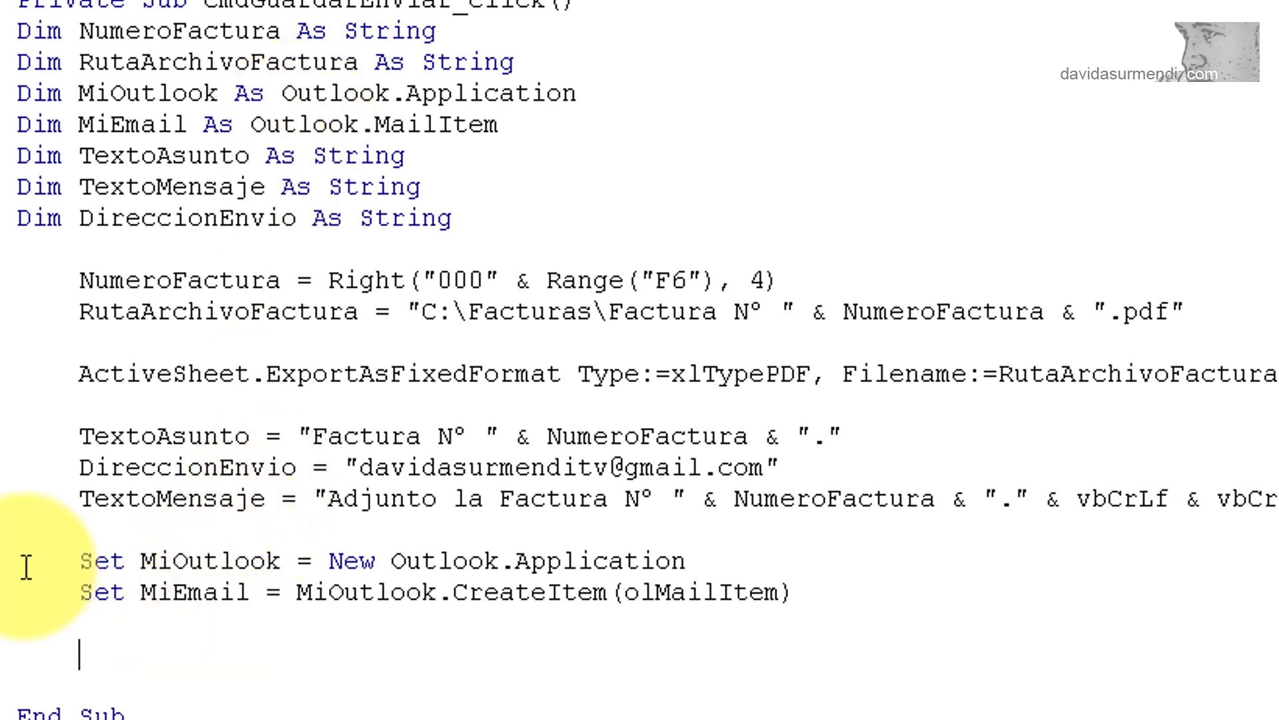
{"action": "left_click", "coordinate": [3, 574]}
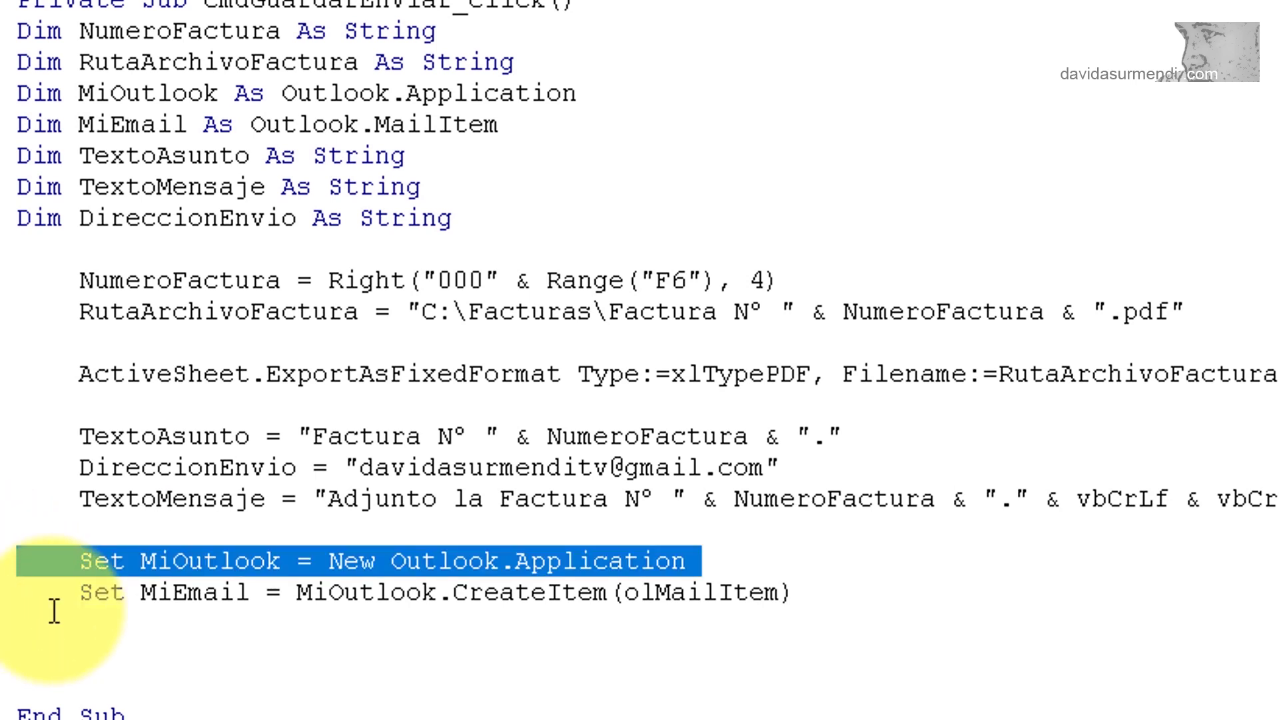
{"action": "left_click", "coordinate": [206, 560]}
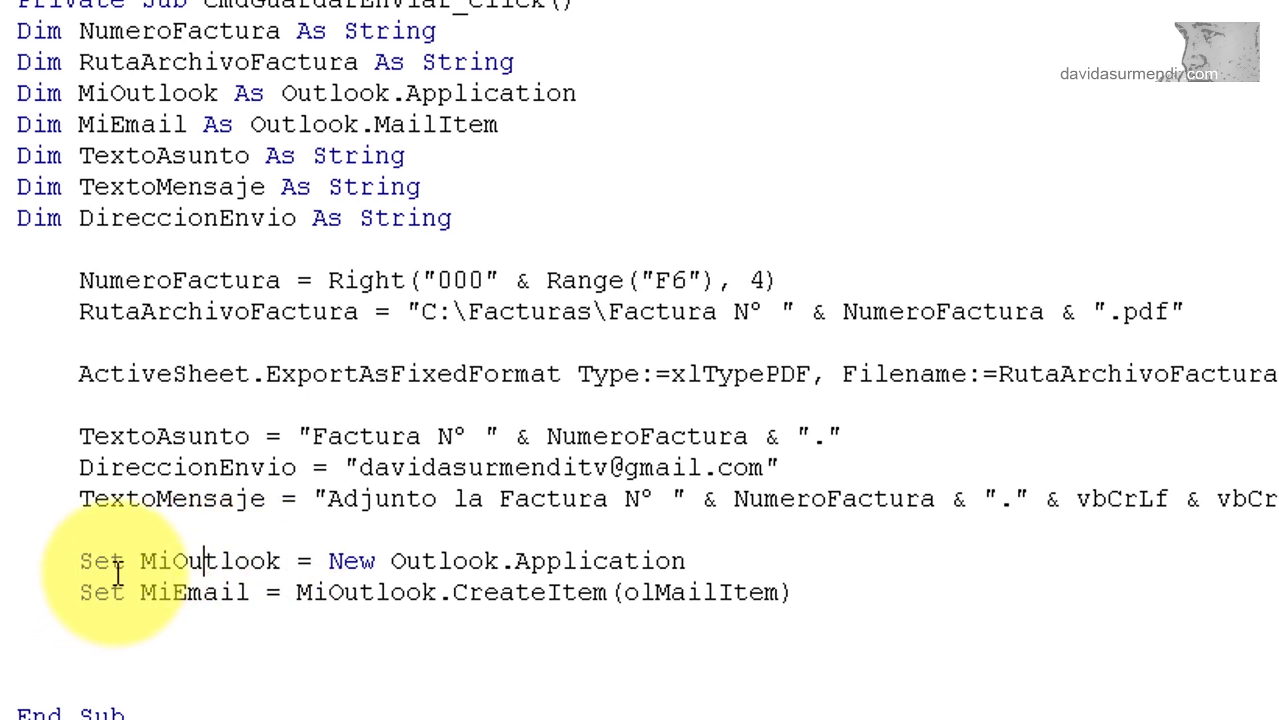
{"action": "left_click", "coordinate": [188, 593]}
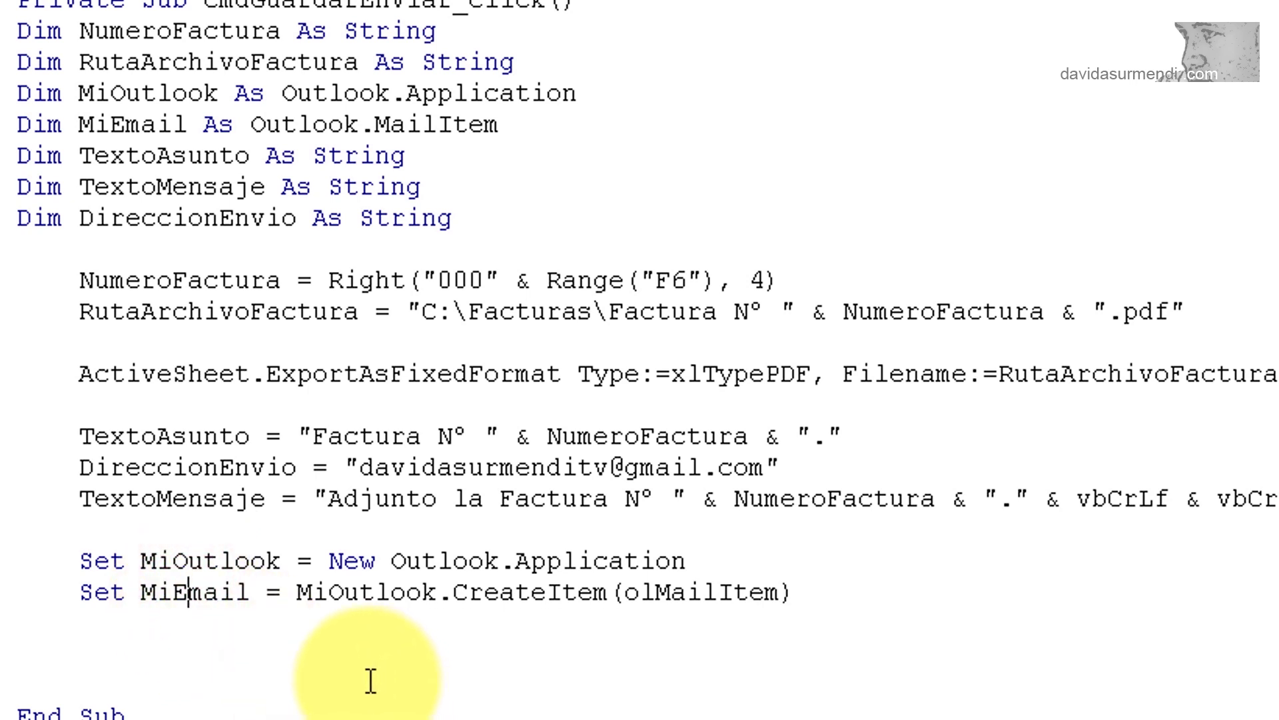
{"action": "left_click", "coordinate": [199, 563]}
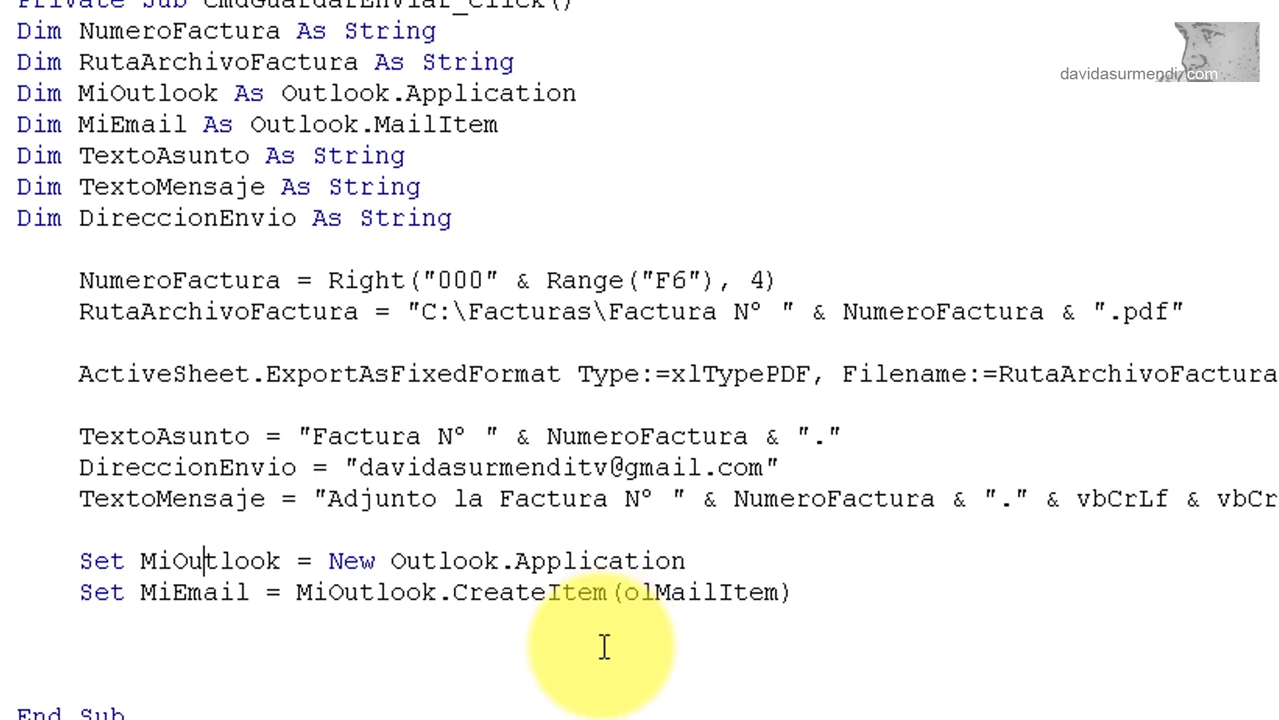
{"action": "double_click", "coordinate": [654, 598]}
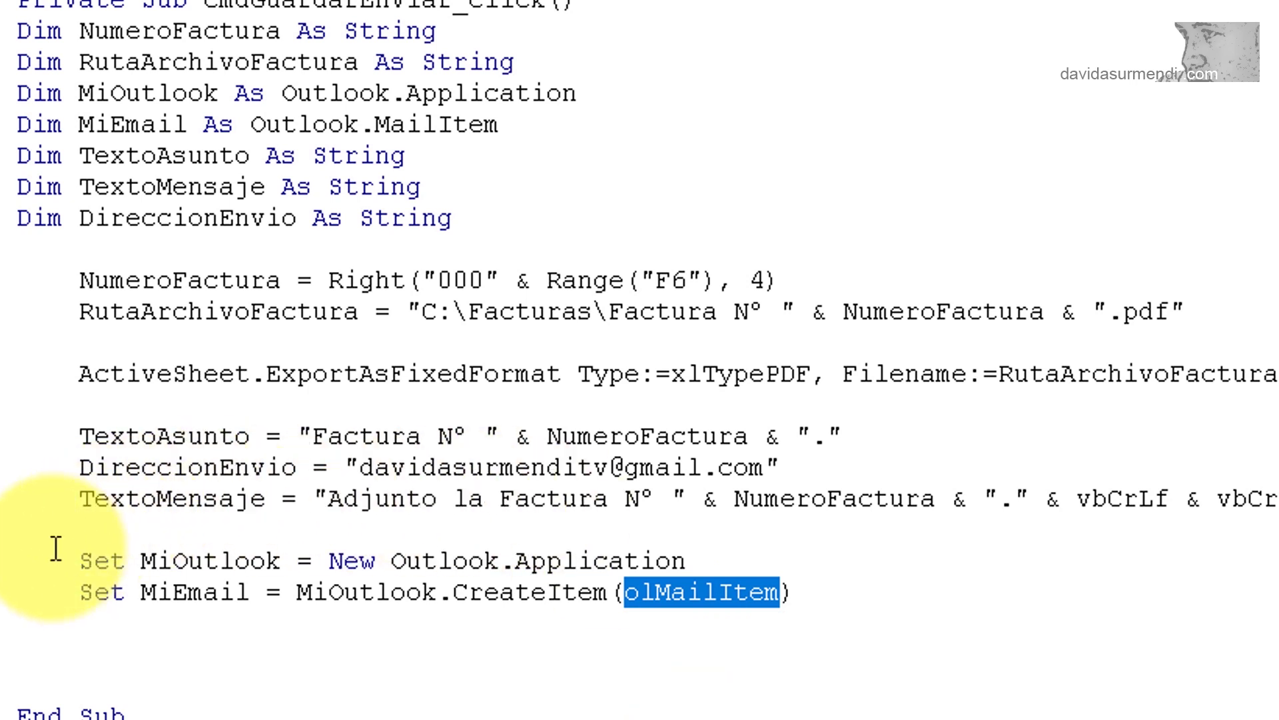
{"action": "left_click", "coordinate": [3, 566]}
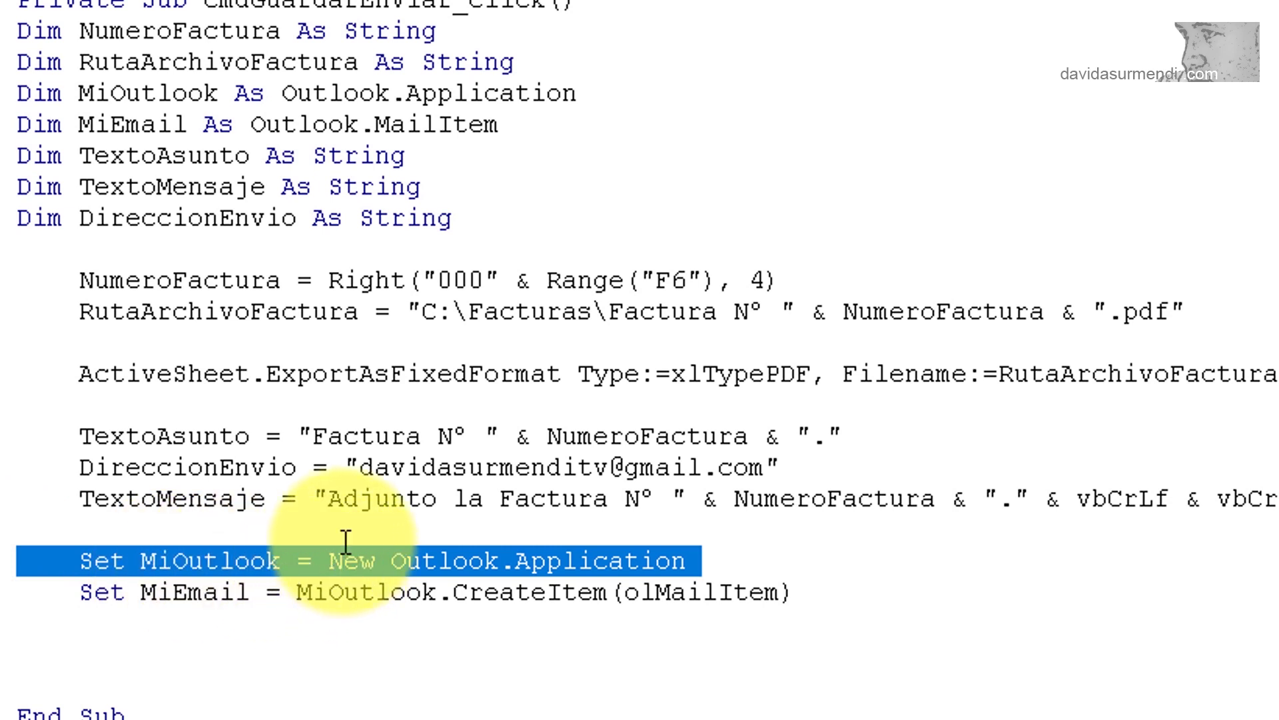
{"action": "left_click", "coordinate": [205, 592]}
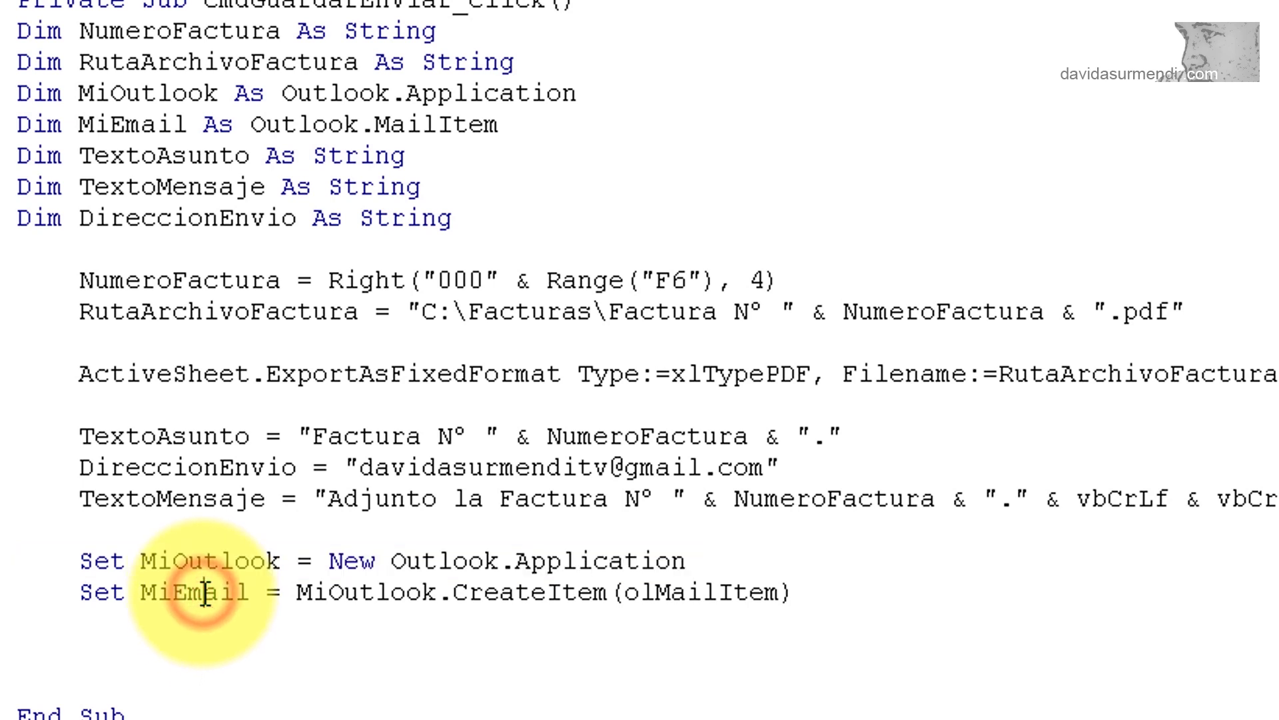
{"action": "left_click", "coordinate": [254, 567]}
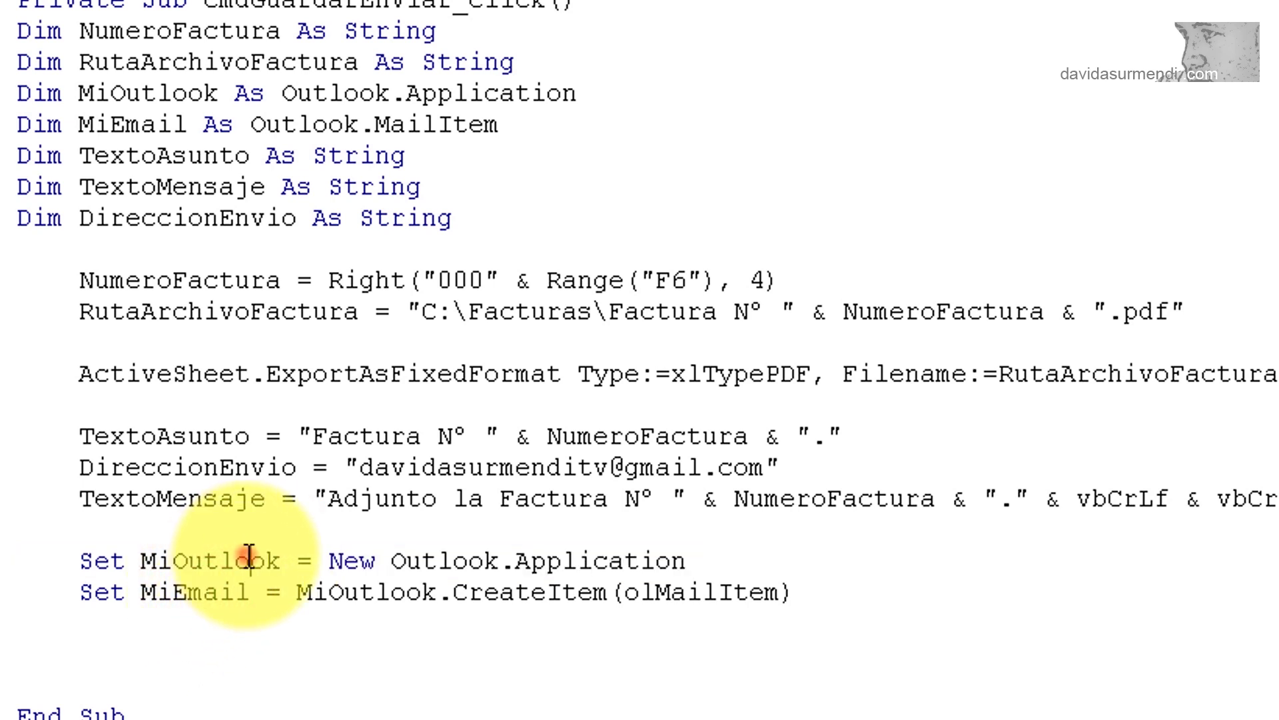
{"action": "double_click", "coordinate": [554, 592]}
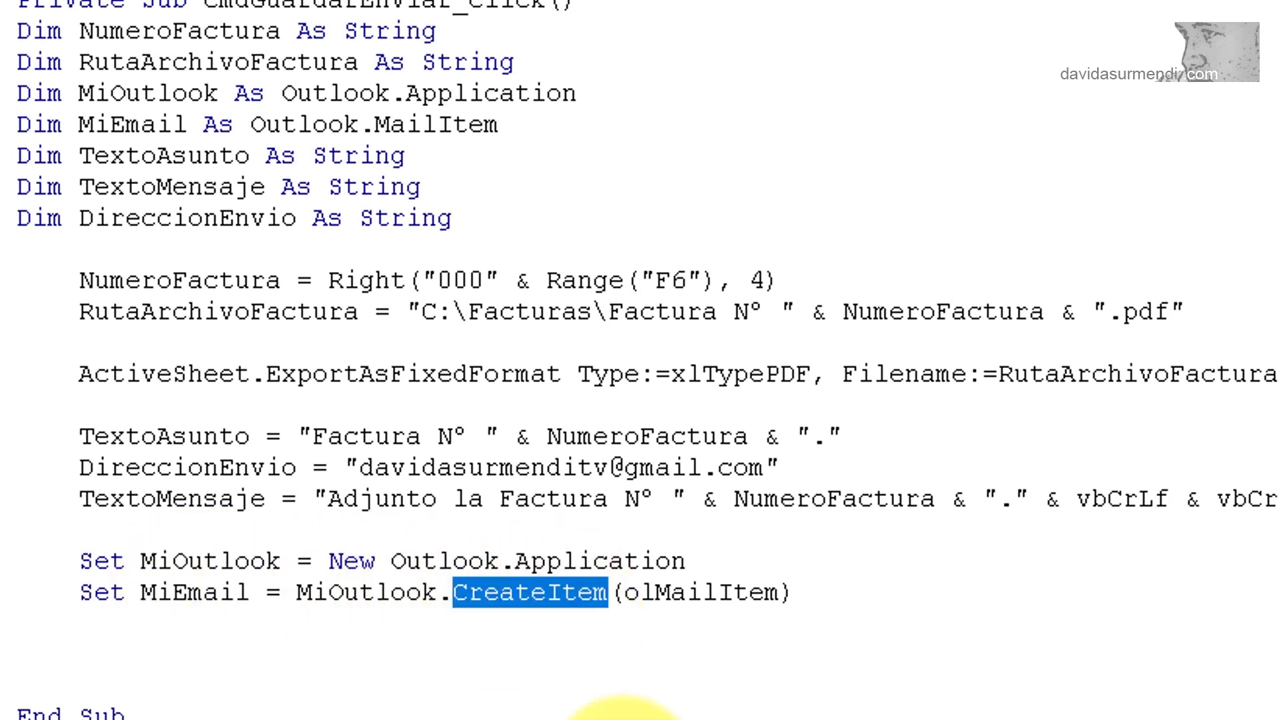
{"action": "left_click", "coordinate": [536, 601]}
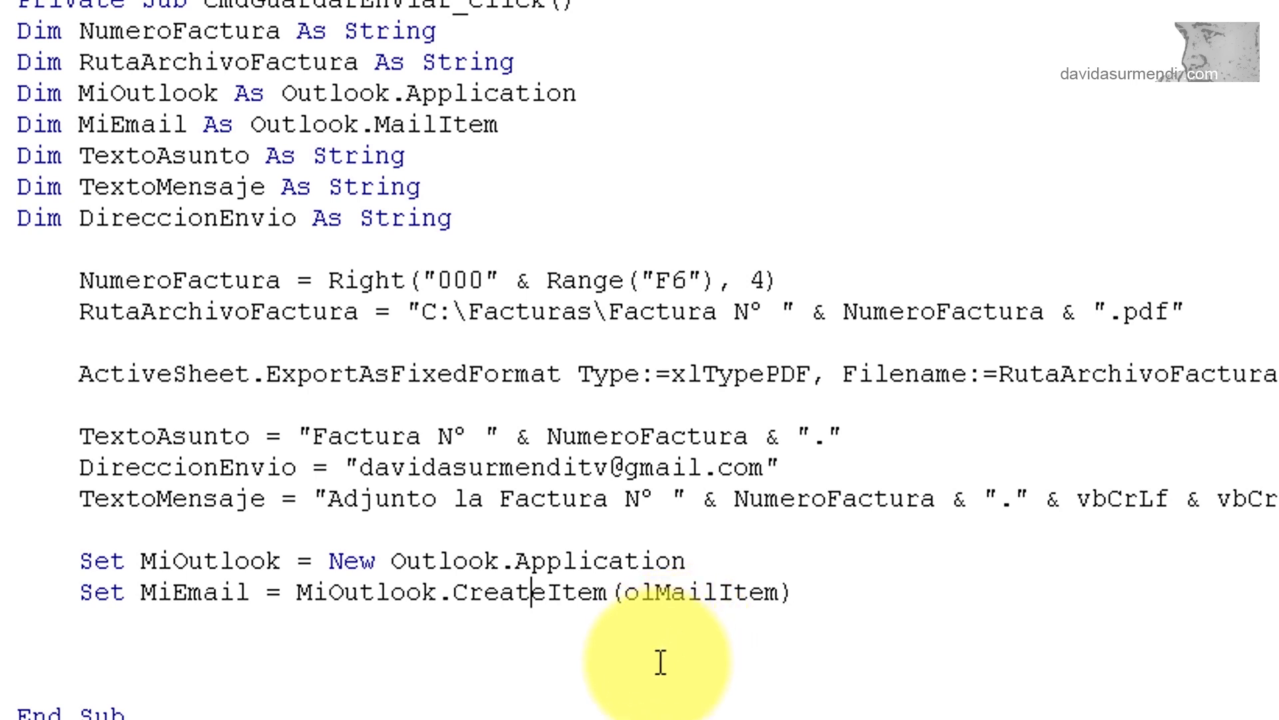
{"action": "double_click", "coordinate": [703, 592]}
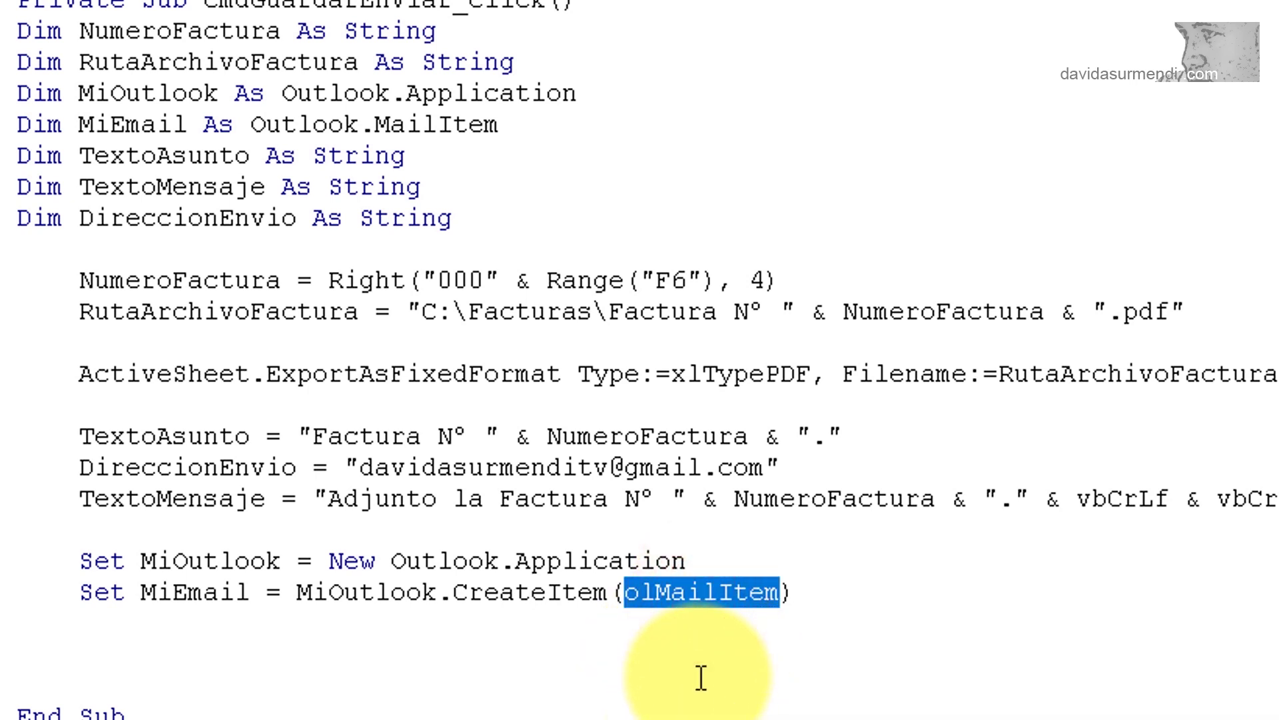
{"action": "left_click", "coordinate": [675, 670]}
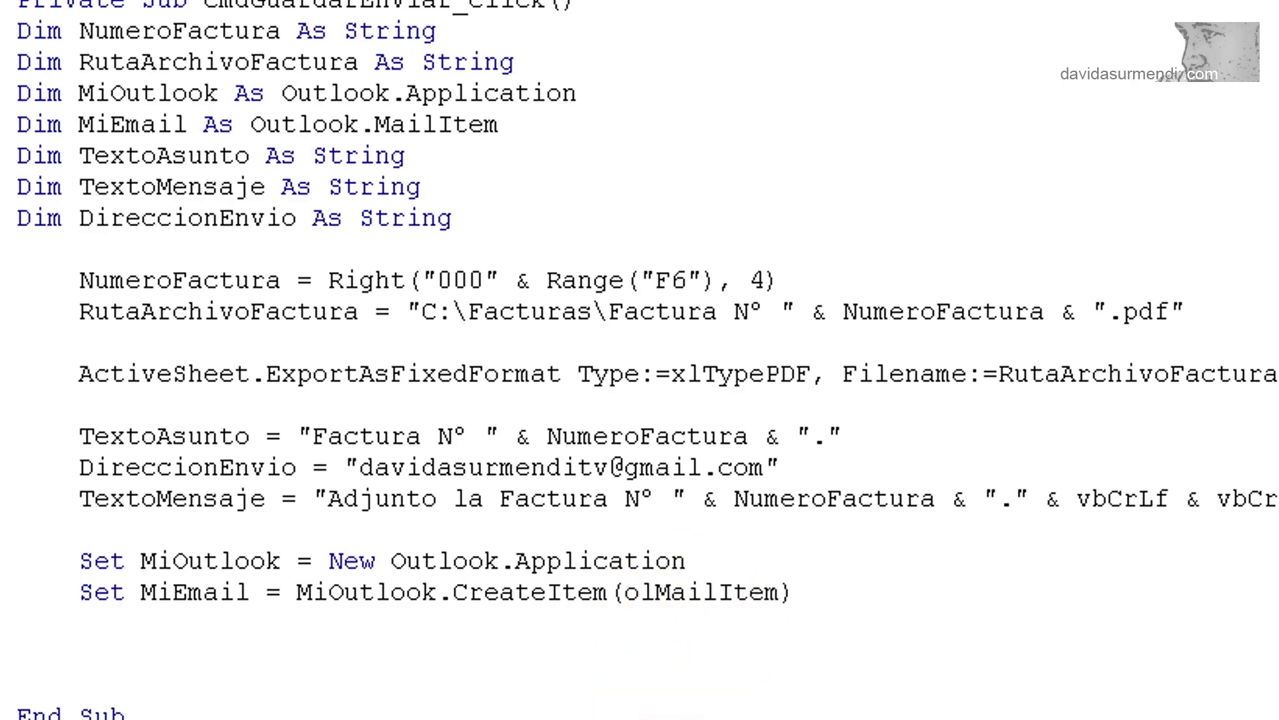
Check olMailItem in the Microsoft Docs OlItemType enumeration, then return to the VBA editor
{"action": "key", "text": "alt+Tab"}
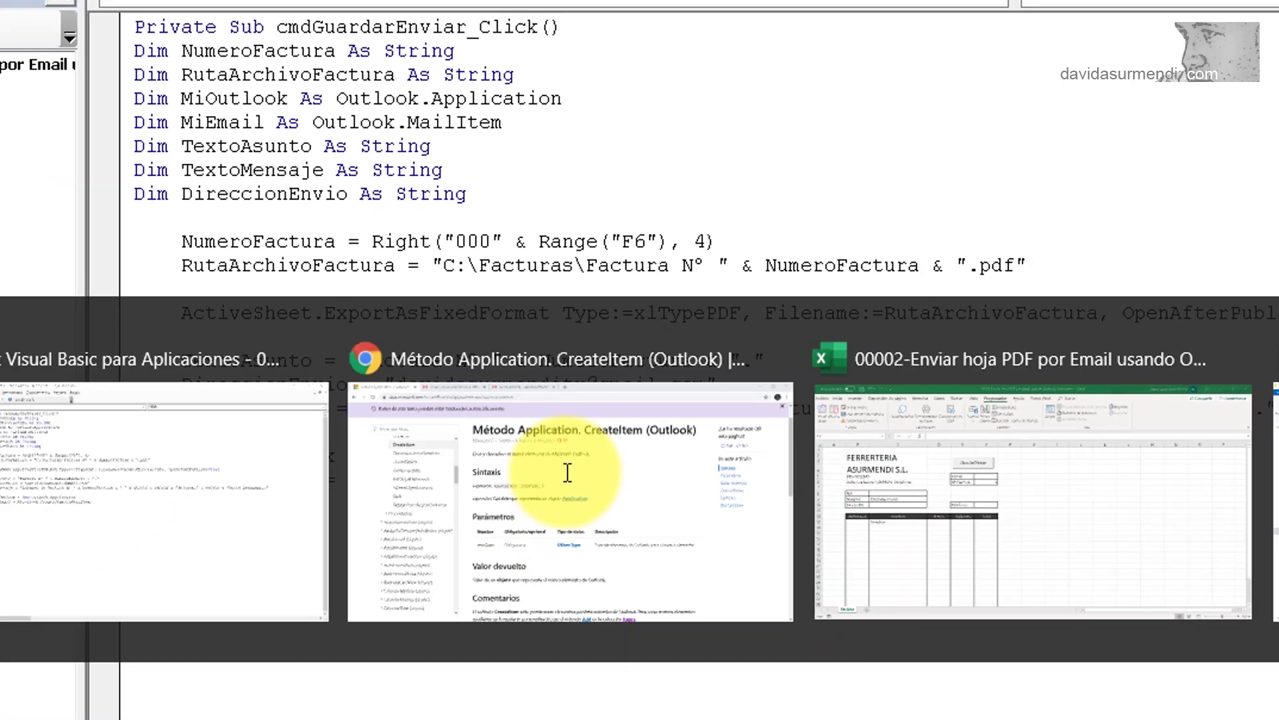
{"action": "left_click", "coordinate": [568, 473]}
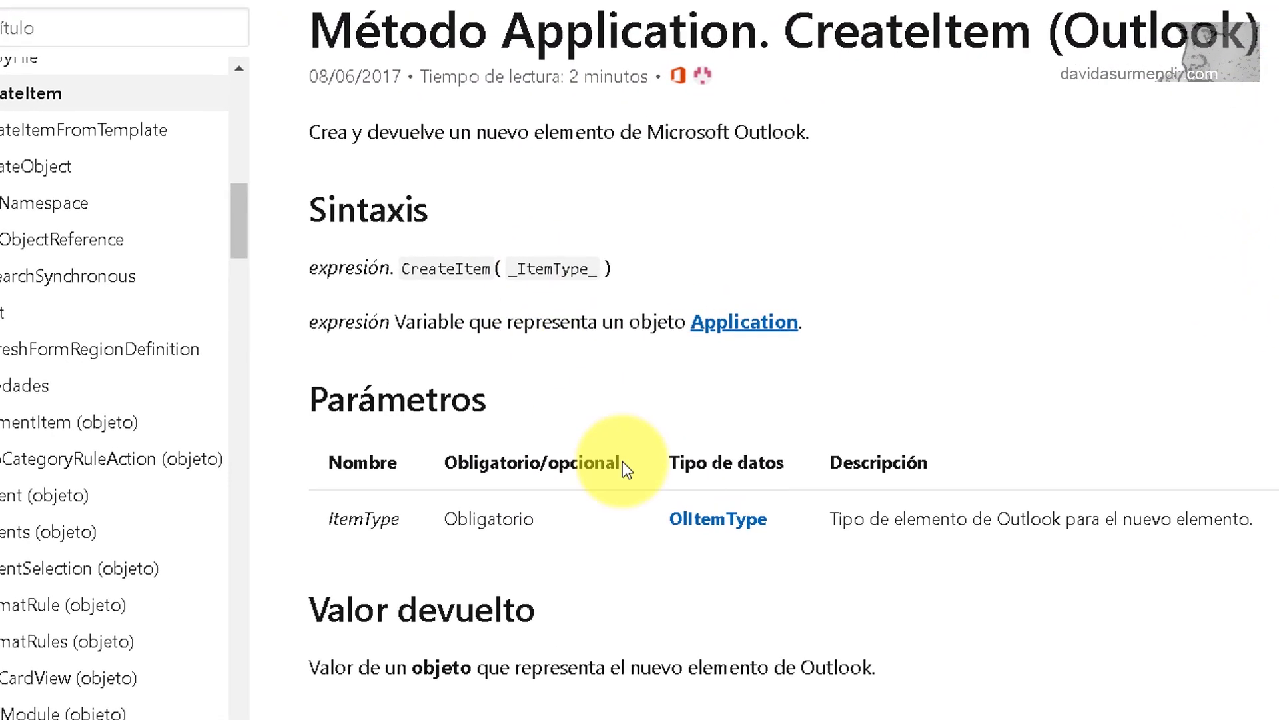
{"action": "left_click", "coordinate": [718, 520]}
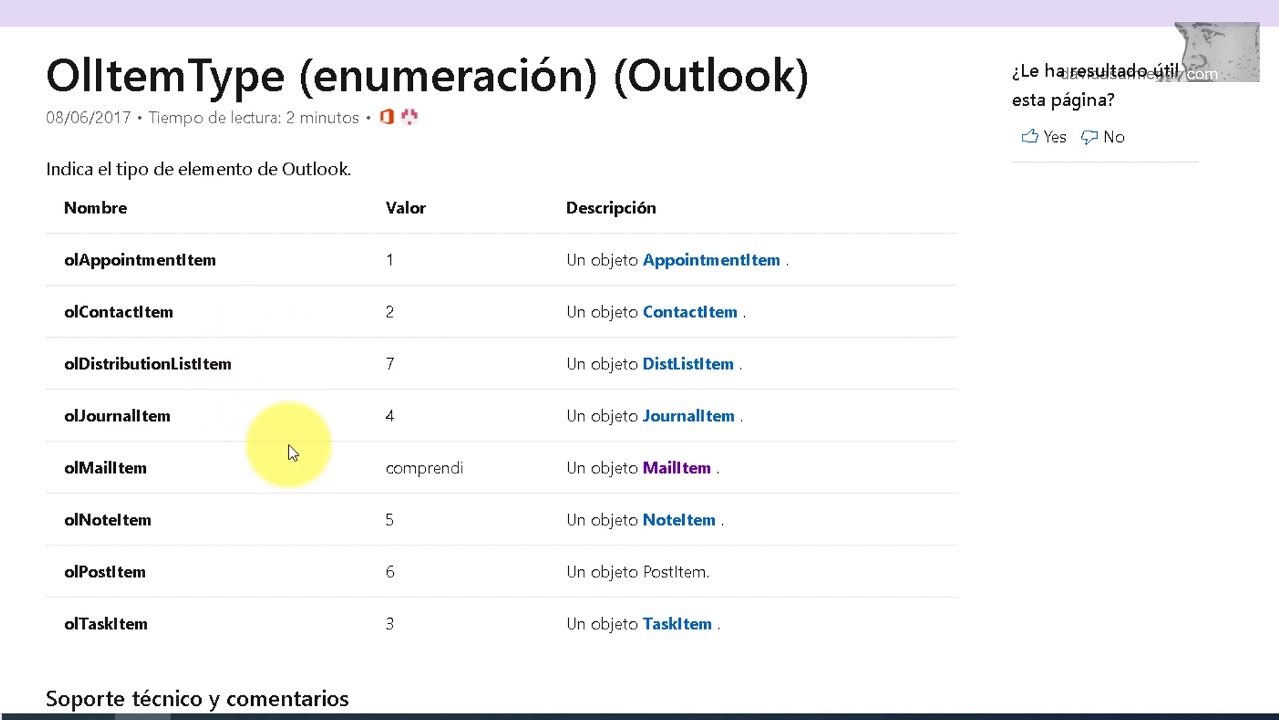
{"action": "scroll", "coordinate": [289, 447], "scroll_direction": "down", "scroll_amount": 2}
{"action": "scroll", "coordinate": [257, 449], "scroll_direction": "down", "scroll_amount": 2}
{"action": "scroll", "coordinate": [258, 448], "scroll_direction": "up", "scroll_amount": 2}
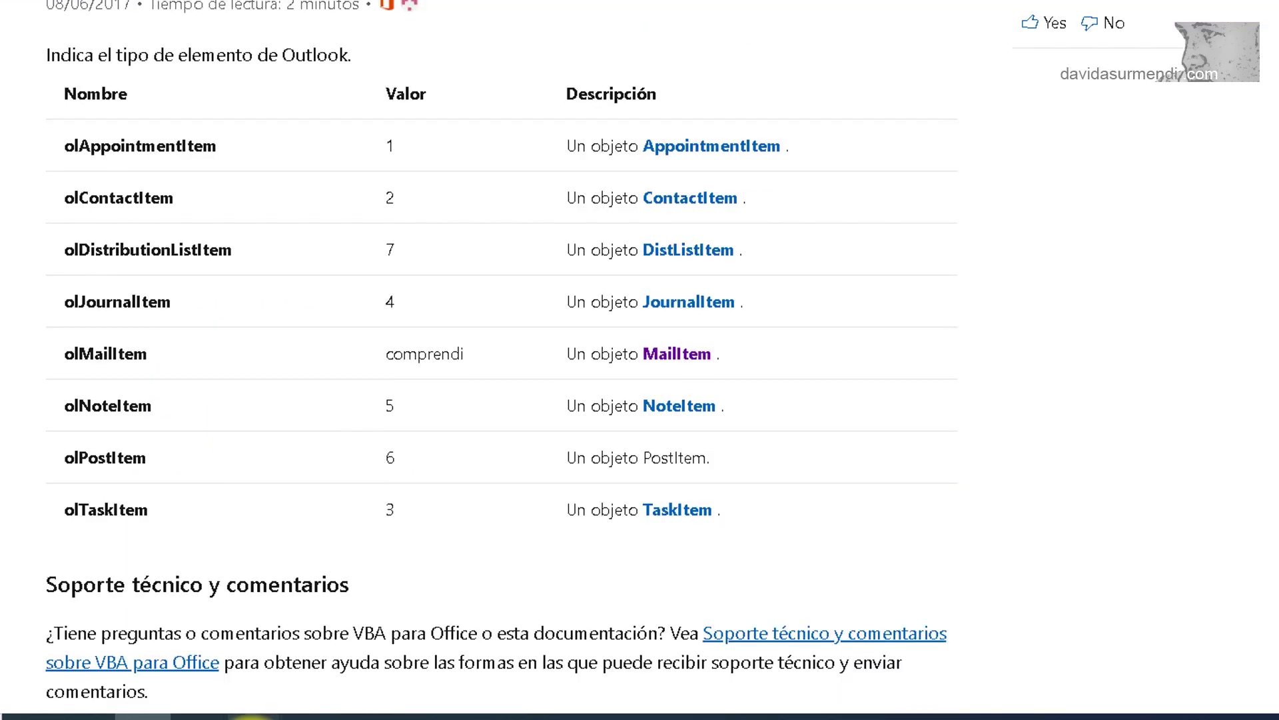
{"action": "mouse_move", "coordinate": [251, 717]}
{"action": "left_click", "coordinate": [404, 659]}
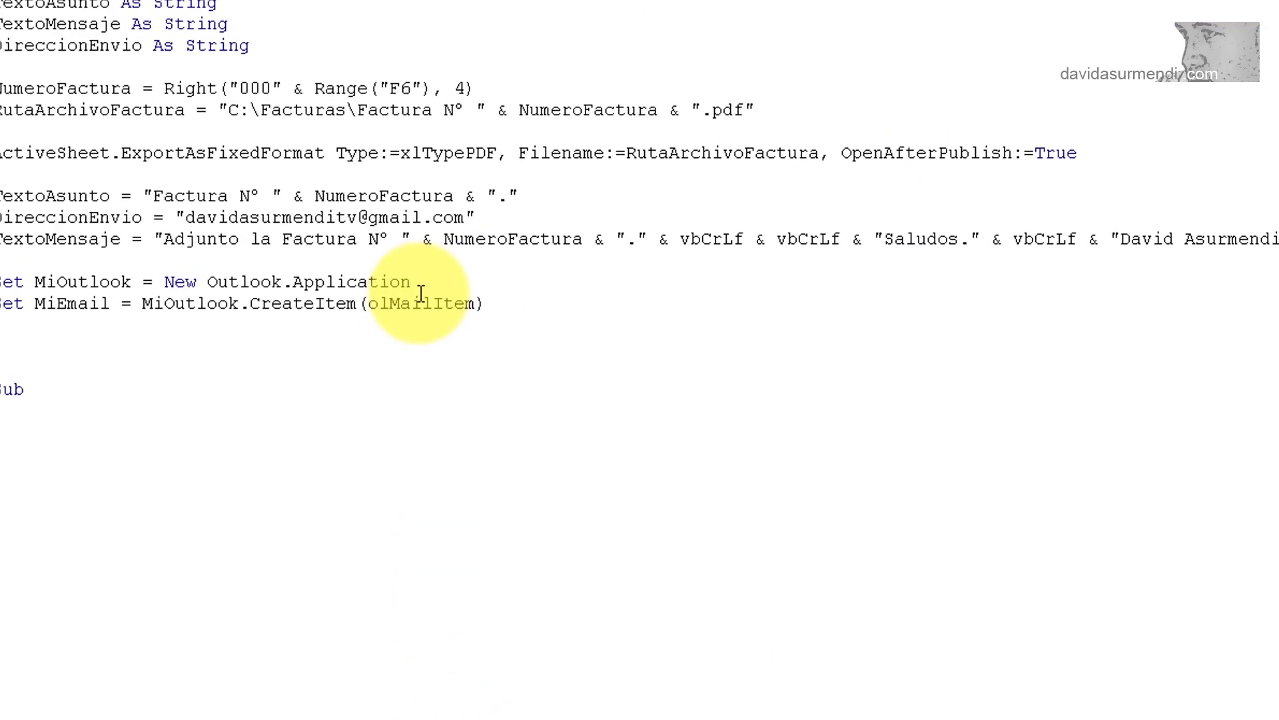
Add a MiEmail.Display line below the CreateItem(olMailItem) statement
{"action": "double_click", "coordinate": [422, 301]}
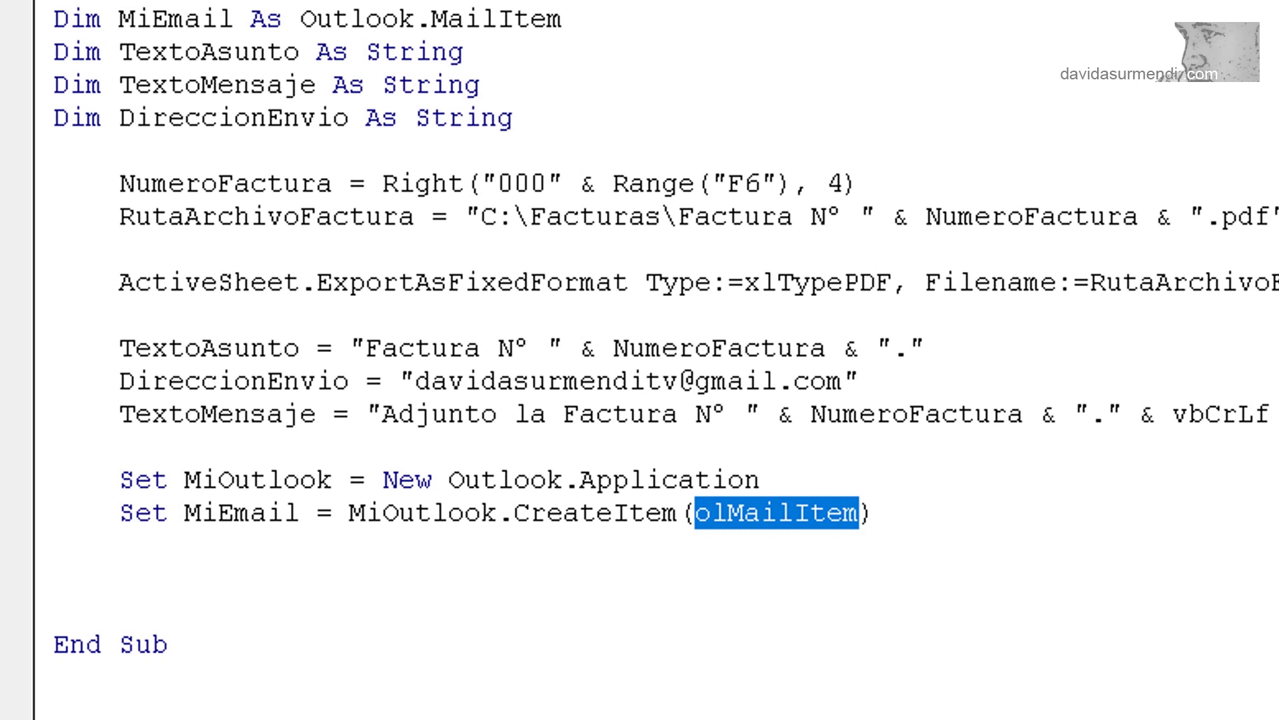
{"action": "left_click", "coordinate": [120, 545]}
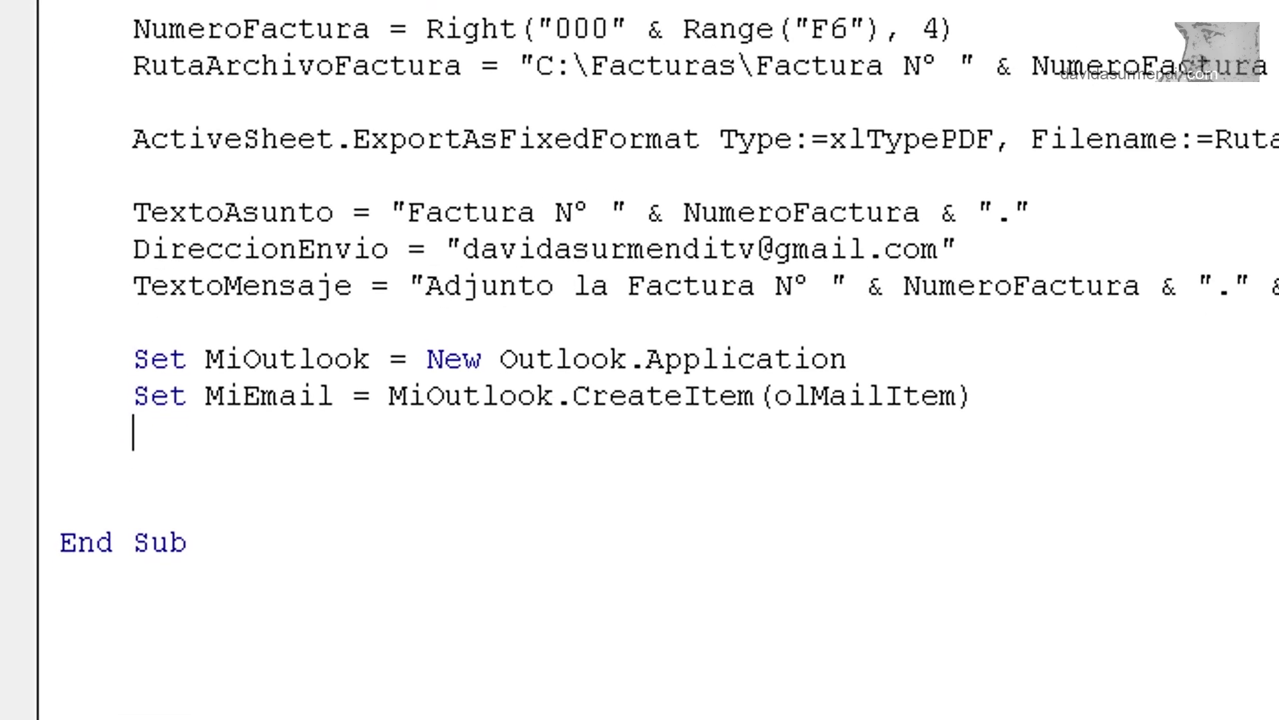
{"action": "key", "text": "Return"}
{"action": "type", "text": "Miemail.Display"}
{"action": "left_click", "coordinate": [136, 524]}
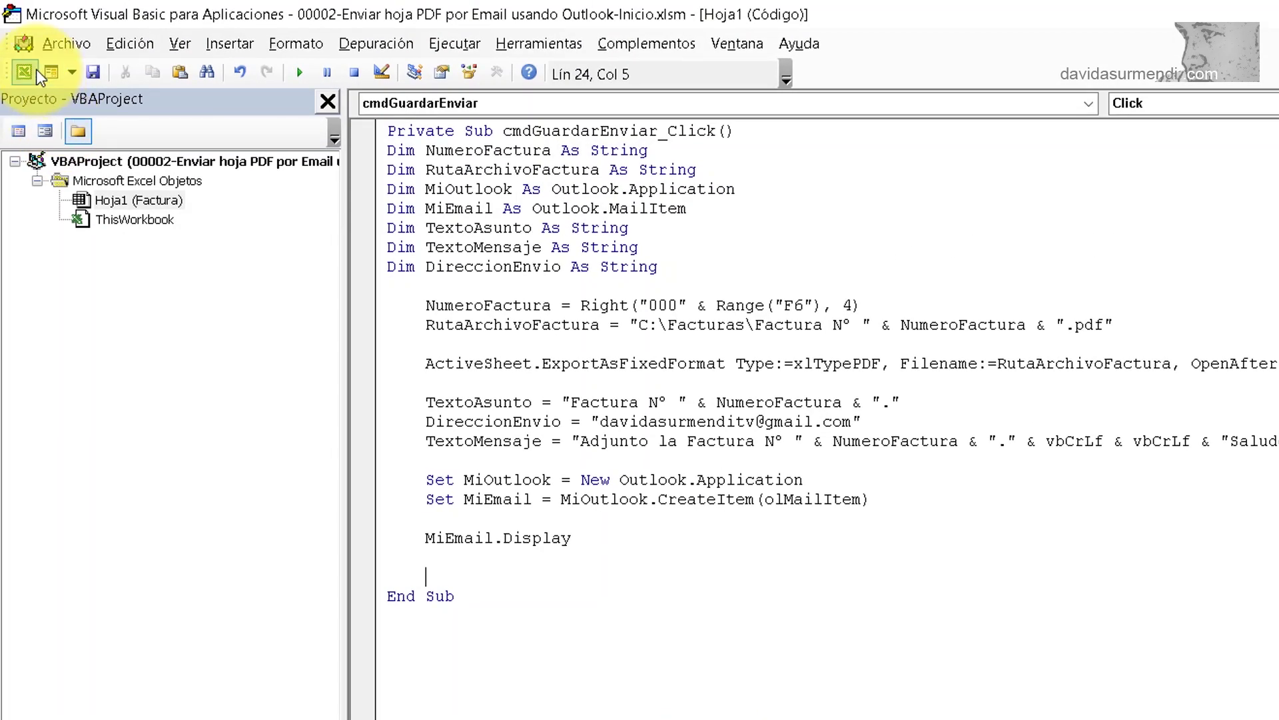
Run the Guardar/Enviar macro from the Excel sheet, exporting Factura Nº 0001.pdf to C:\Facturas
{"action": "left_click", "coordinate": [36, 68]}
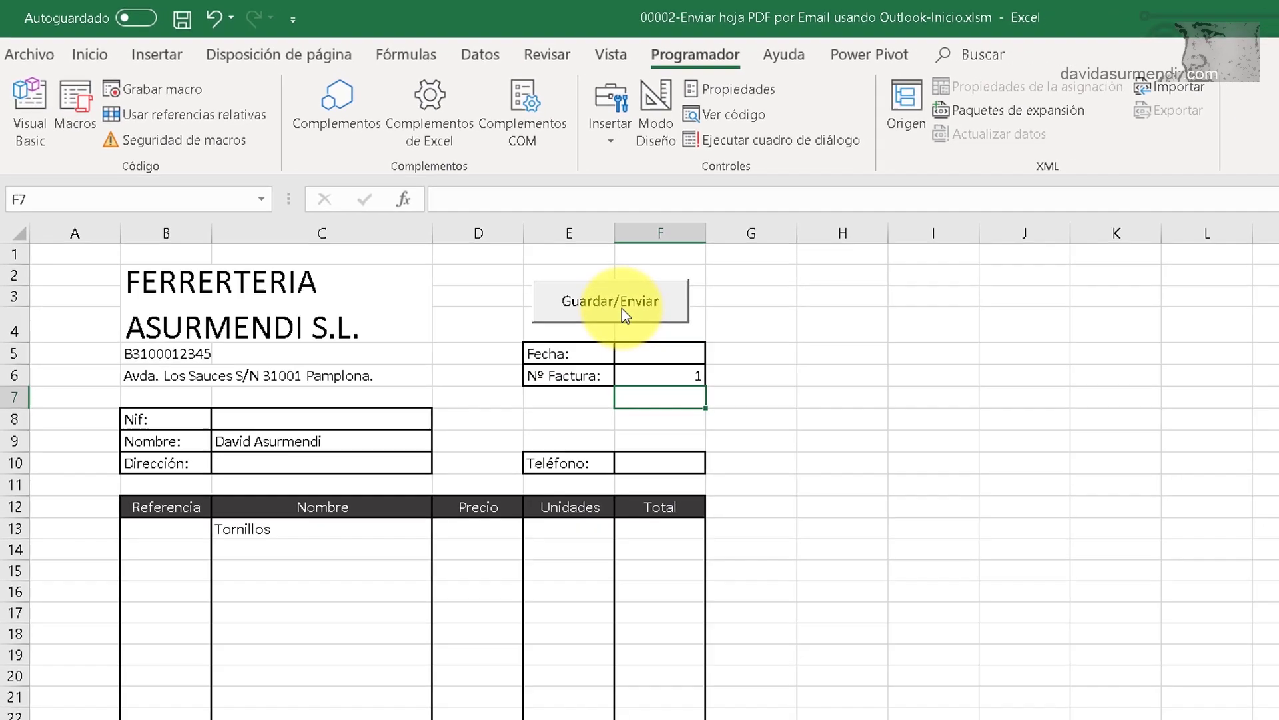
{"action": "left_click", "coordinate": [675, 333]}
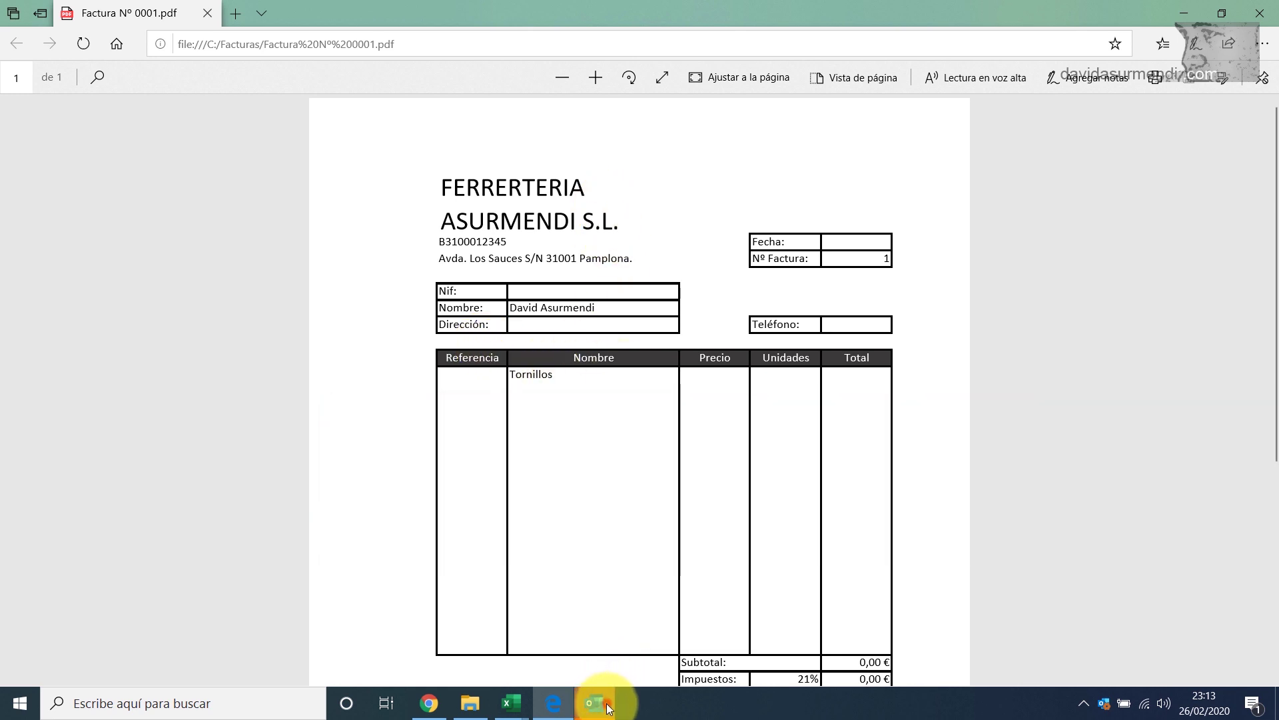
Maximise the blank Outlook message the macro created, then go back to the VBA code
{"action": "left_click", "coordinate": [609, 705]}
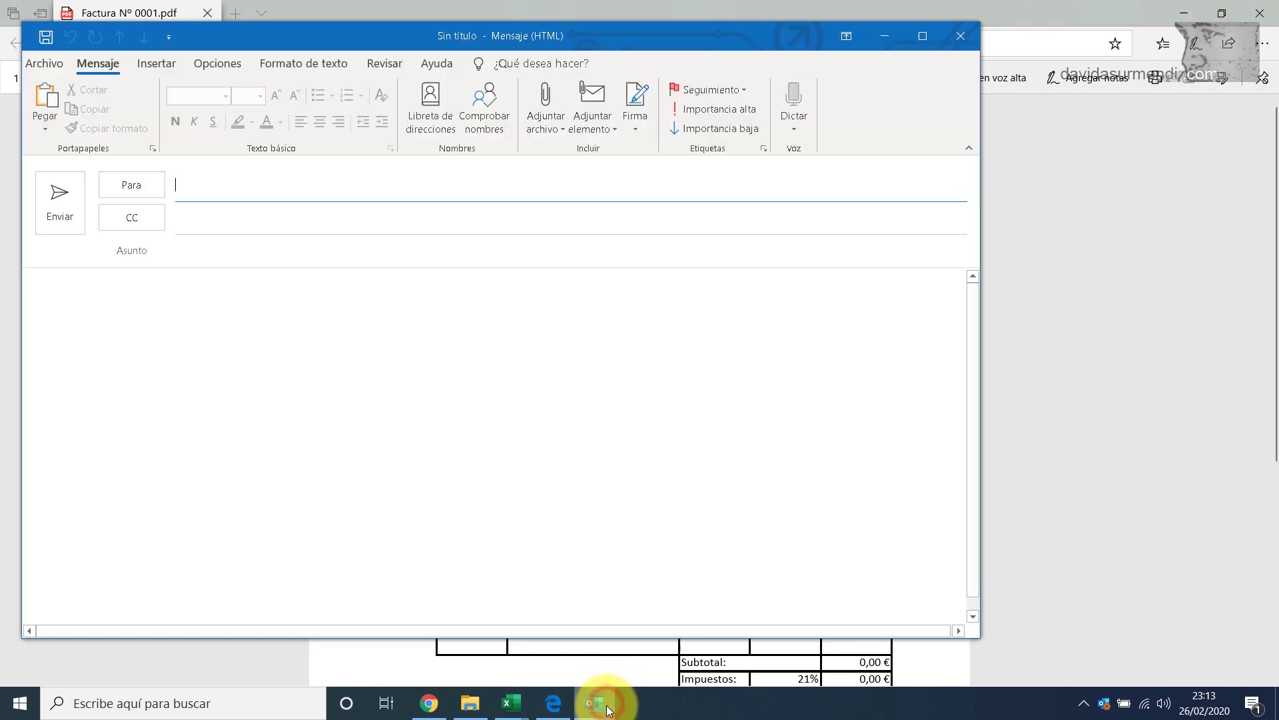
{"action": "left_click", "coordinate": [931, 33]}
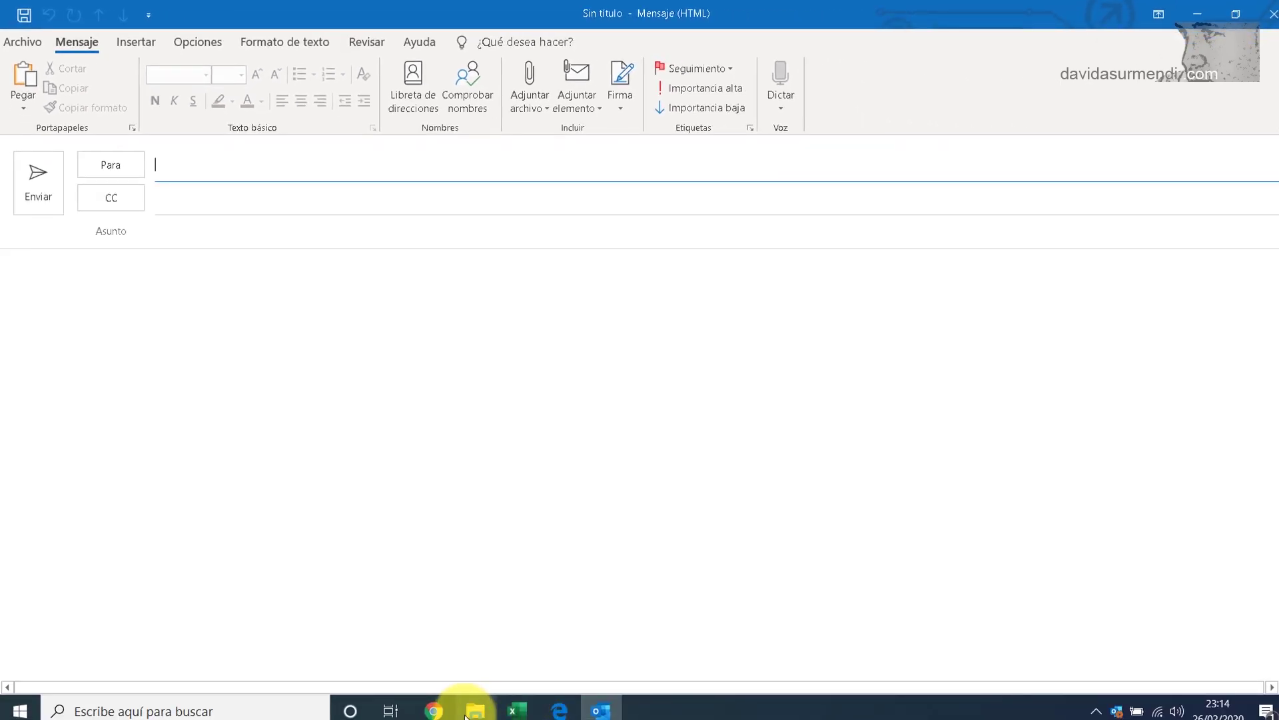
{"action": "left_click", "coordinate": [516, 711]}
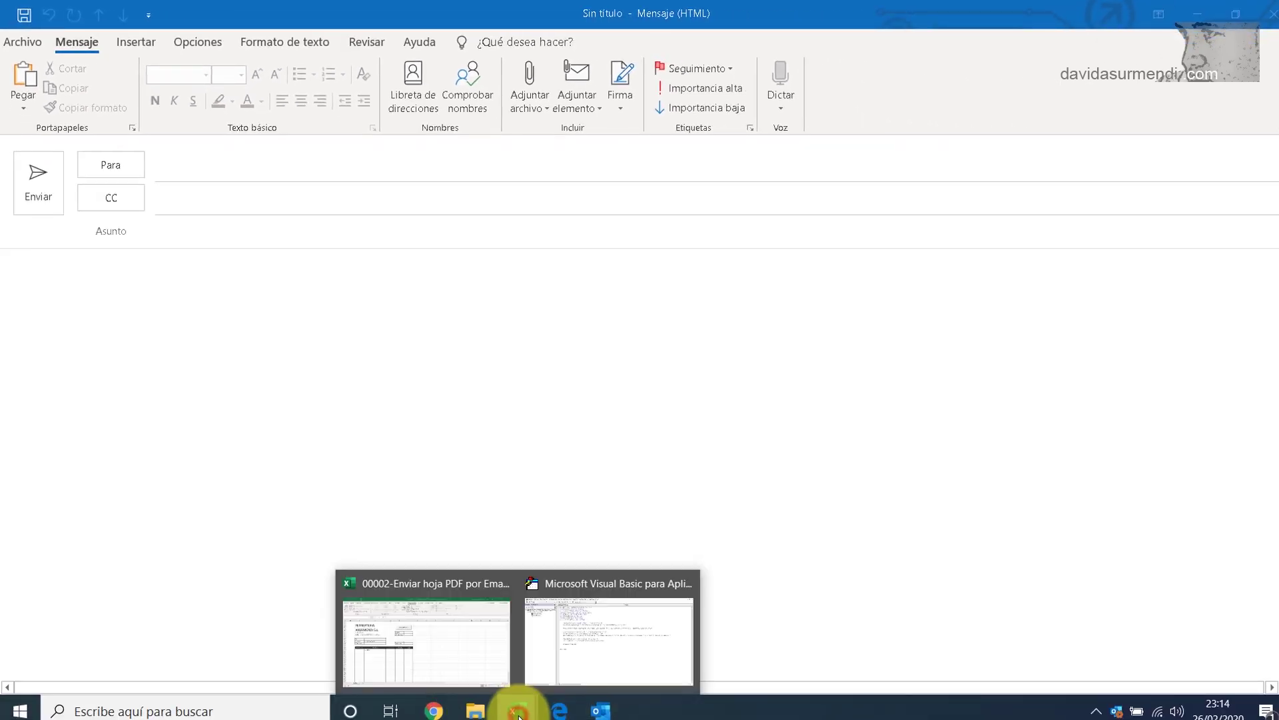
{"action": "left_click", "coordinate": [614, 647]}
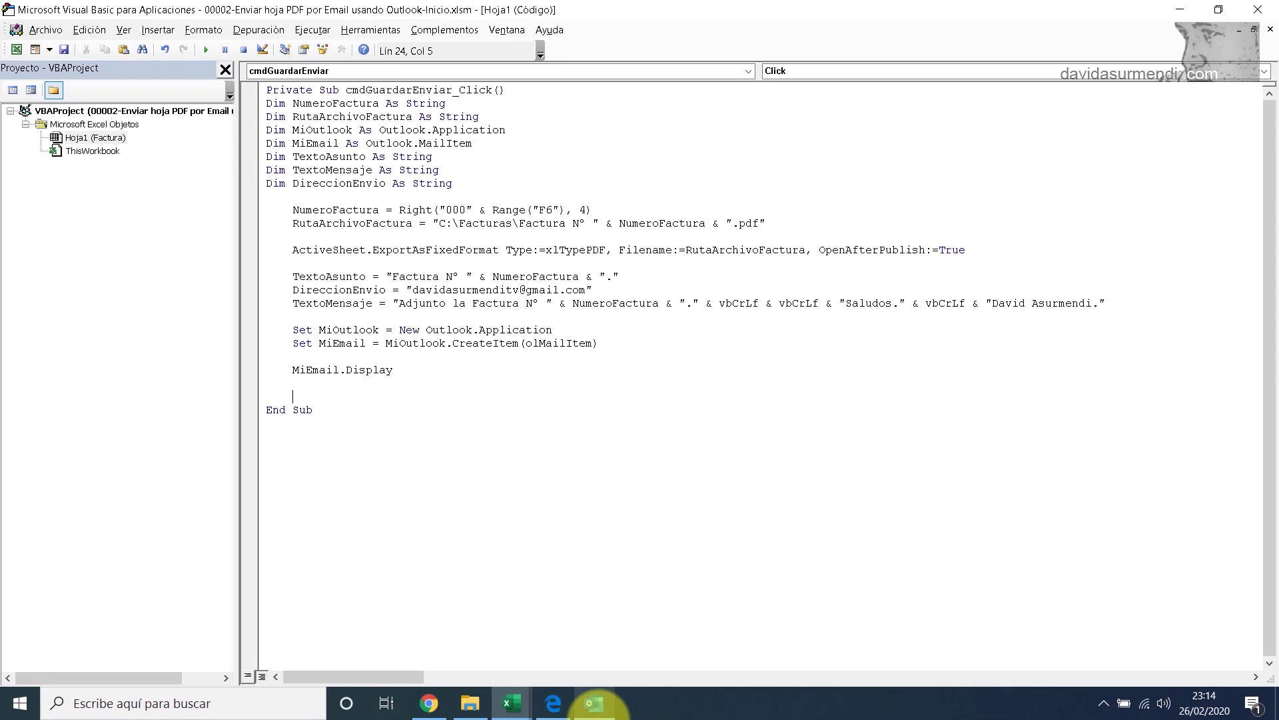
Close the blank Outlook message and discard it without saving
{"action": "left_click", "coordinate": [594, 702]}
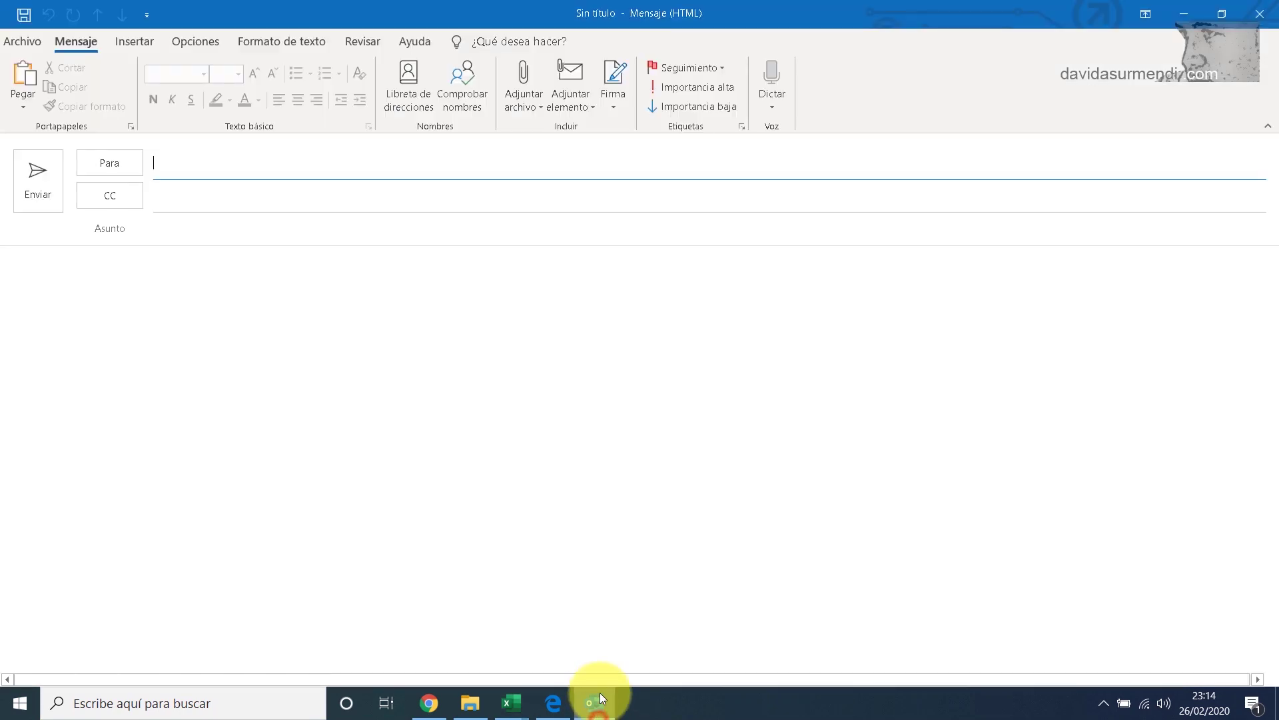
{"action": "left_click", "coordinate": [1259, 13]}
{"action": "left_click", "coordinate": [644, 398]}
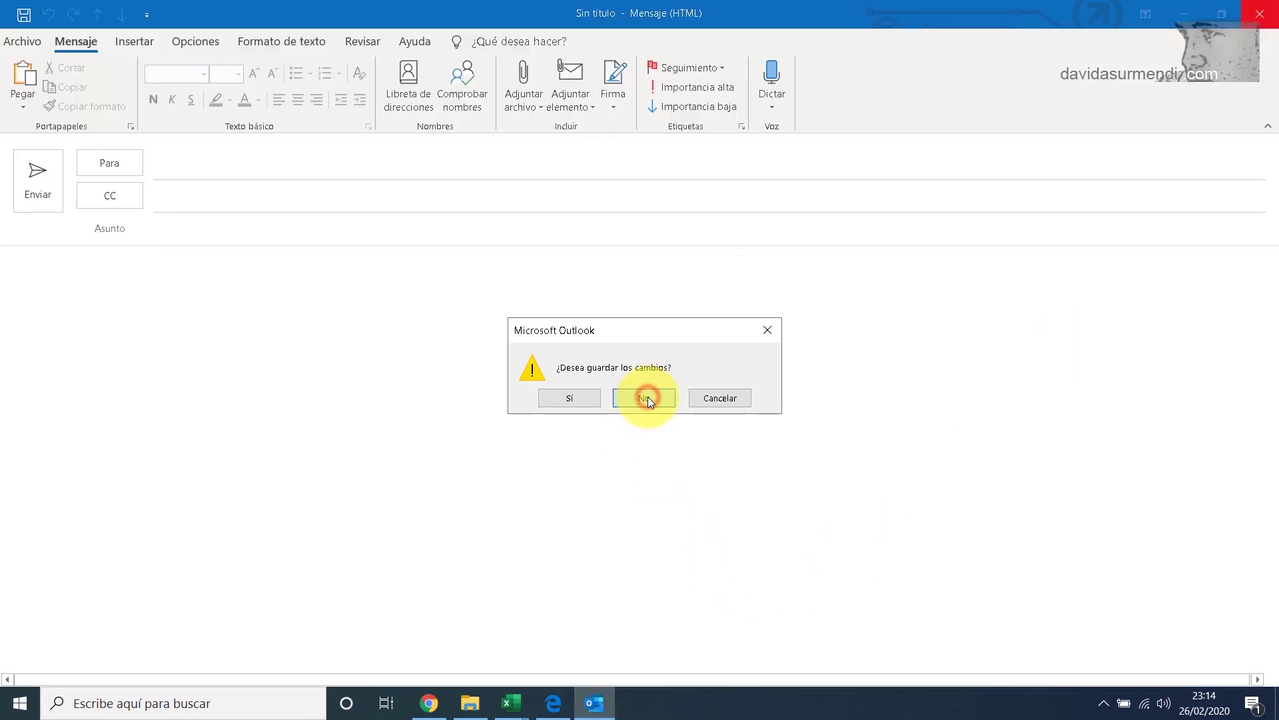
Close the invoice PDF and start a With MiEmail block with .To = DireccionEnvio
{"action": "left_click", "coordinate": [549, 703]}
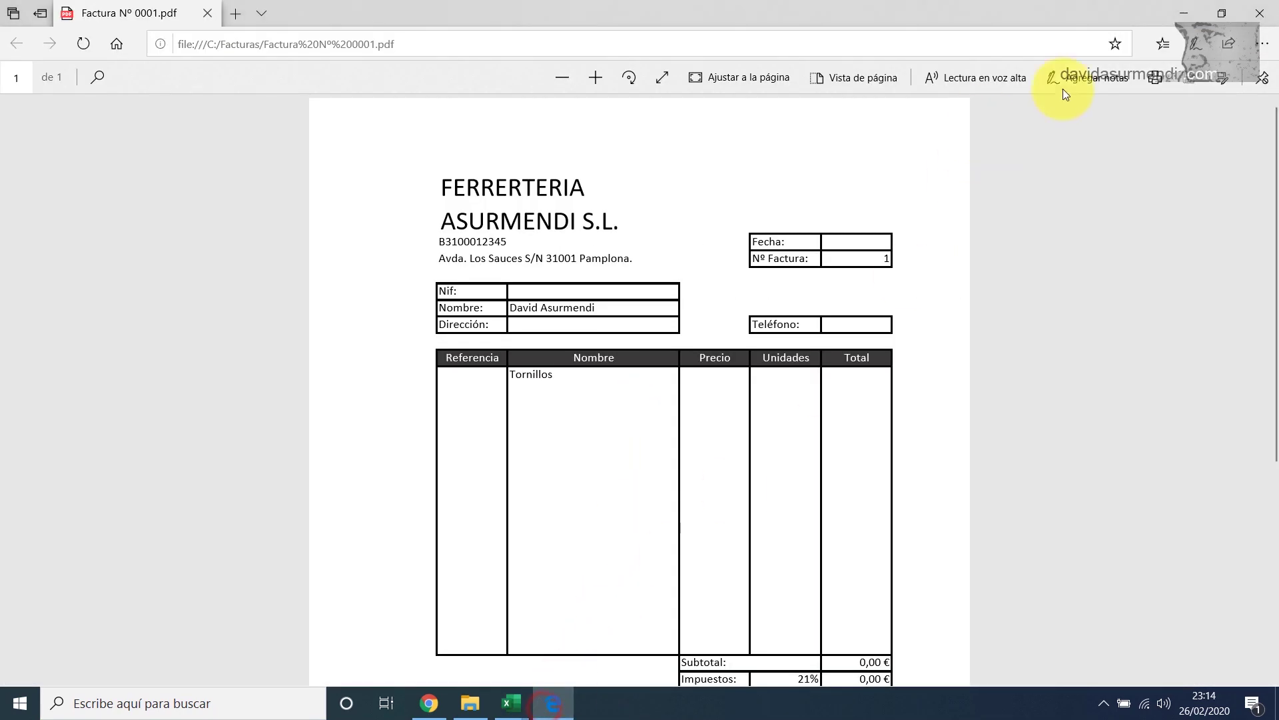
{"action": "left_click", "coordinate": [1255, 13]}
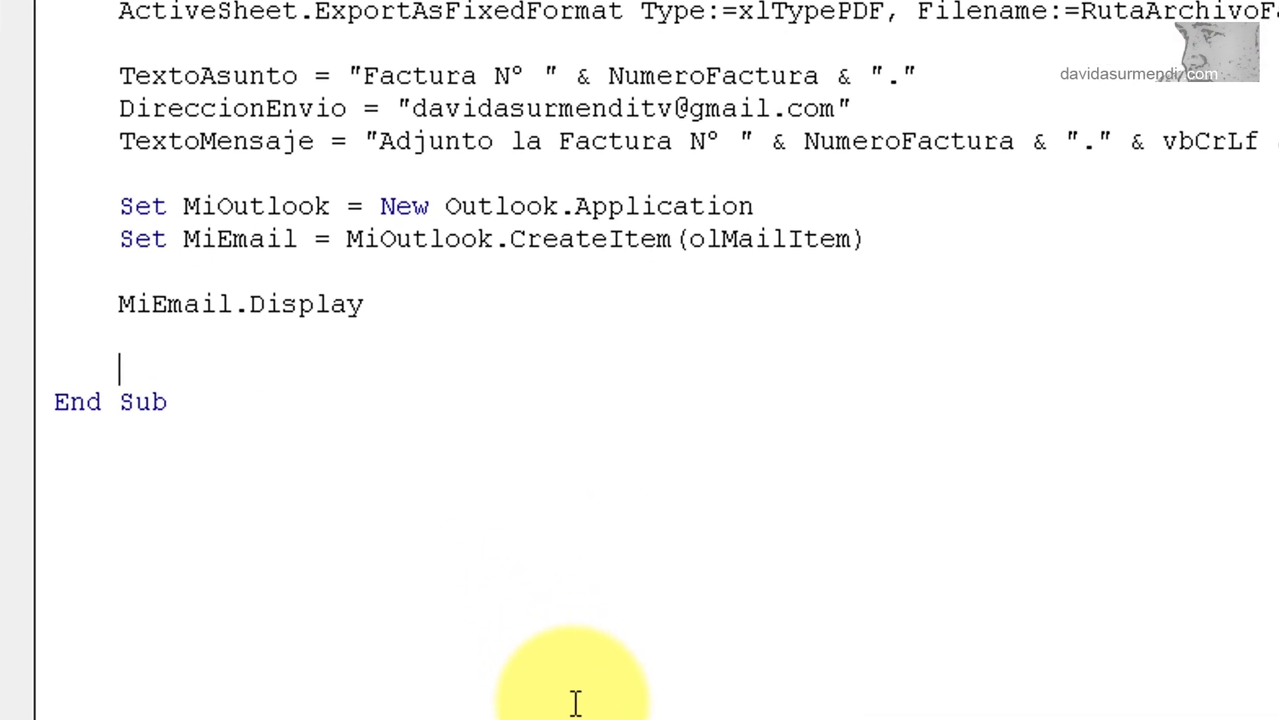
{"action": "type", "text": "With MiEmail"}
{"action": "key", "text": "Return"}
{"action": "key", "text": "Tab"}
{"action": "type", "text": ".To = DireccionEnvio"}
{"action": "key", "text": "Return"}
Add .Subject = textoasunto, .Body = textomensaje, .Attachments.Add rutaArchivoFactura, then End With
{"action": "type", "text": ".Subject"}
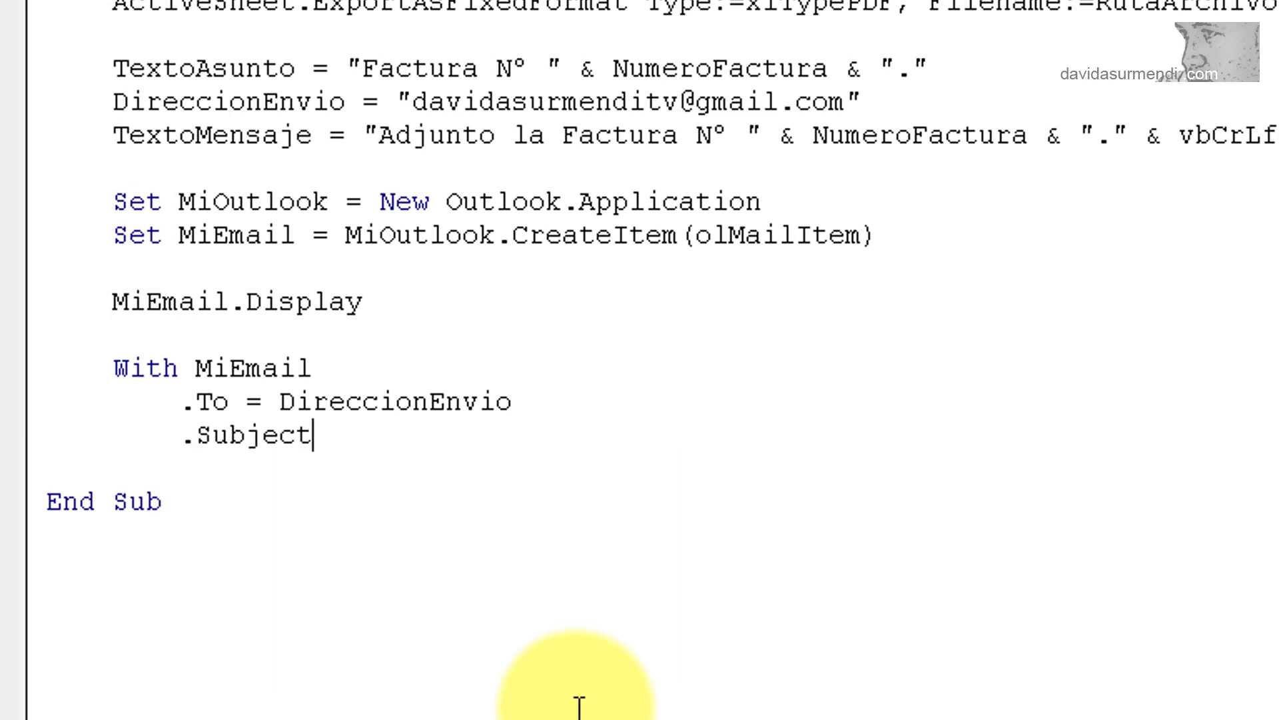
{"action": "type", "text": " = textoasunto"}
{"action": "key", "text": "Return"}
{"action": "type", "text": ".Body = textomensaje"}
{"action": "key", "text": "Return"}
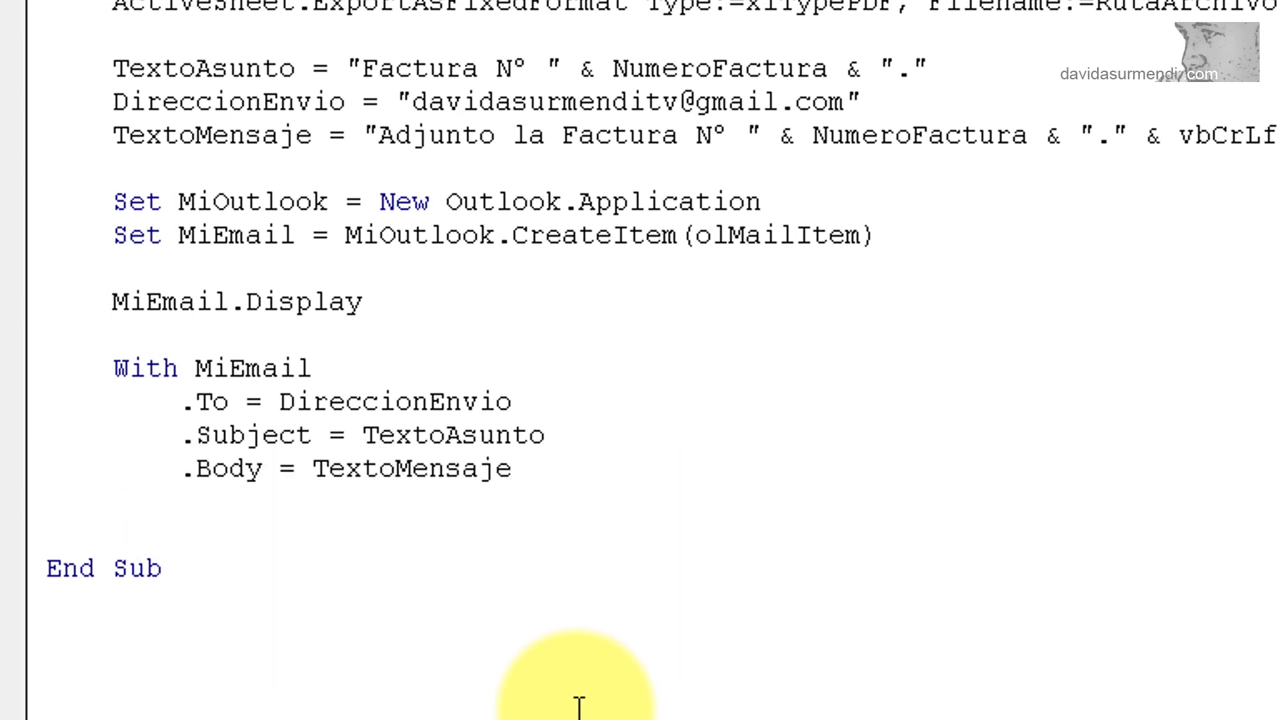
{"action": "type", "text": ".Attachments.Add rutaArchivoFactura"}
{"action": "key", "text": "Return"}
{"action": "key", "text": "BackSpace"}
{"action": "type", "text": "end with"}
{"action": "key", "text": "Down"}
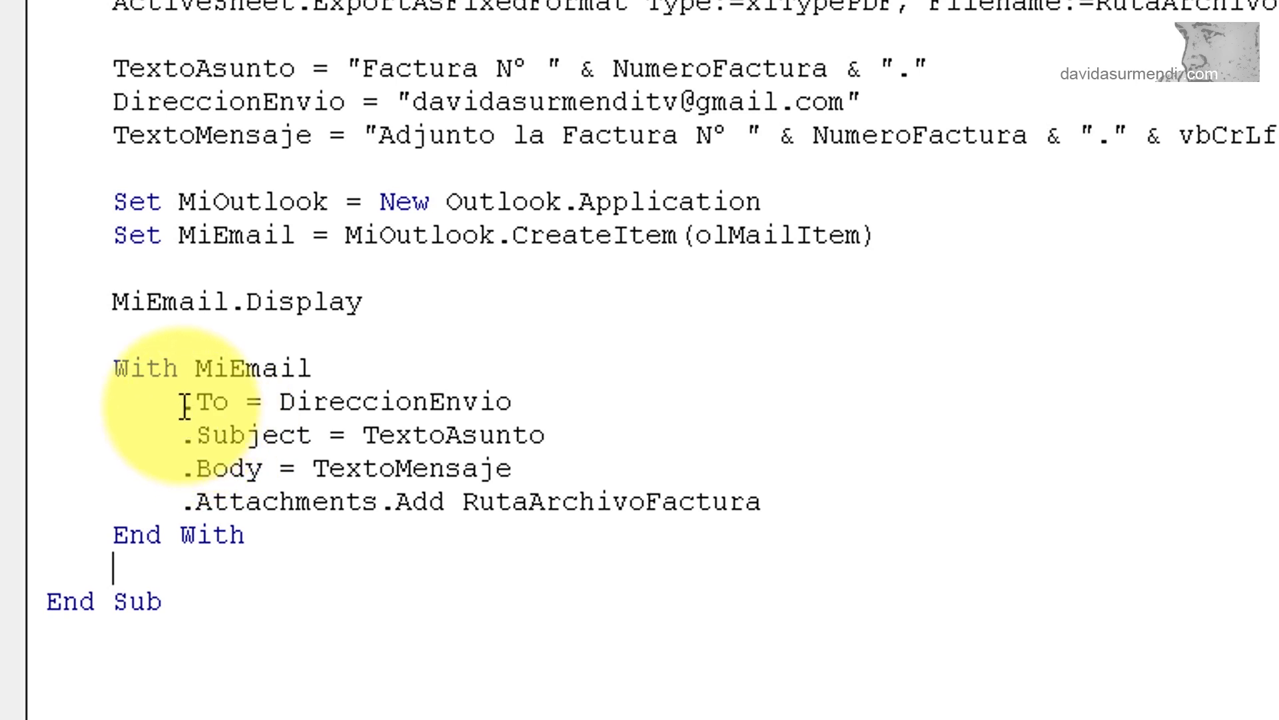
Paste MiEmail before the .To, .Subject, .Body and .Attachments lines, then undo those prefixes
{"action": "double_click", "coordinate": [241, 367]}
{"action": "key", "text": "ctrl+c"}
{"action": "left_click", "coordinate": [185, 405]}
{"action": "key", "text": "ctrl+v"}
{"action": "left_click", "coordinate": [187, 440]}
{"action": "key", "text": "ctrl+v"}
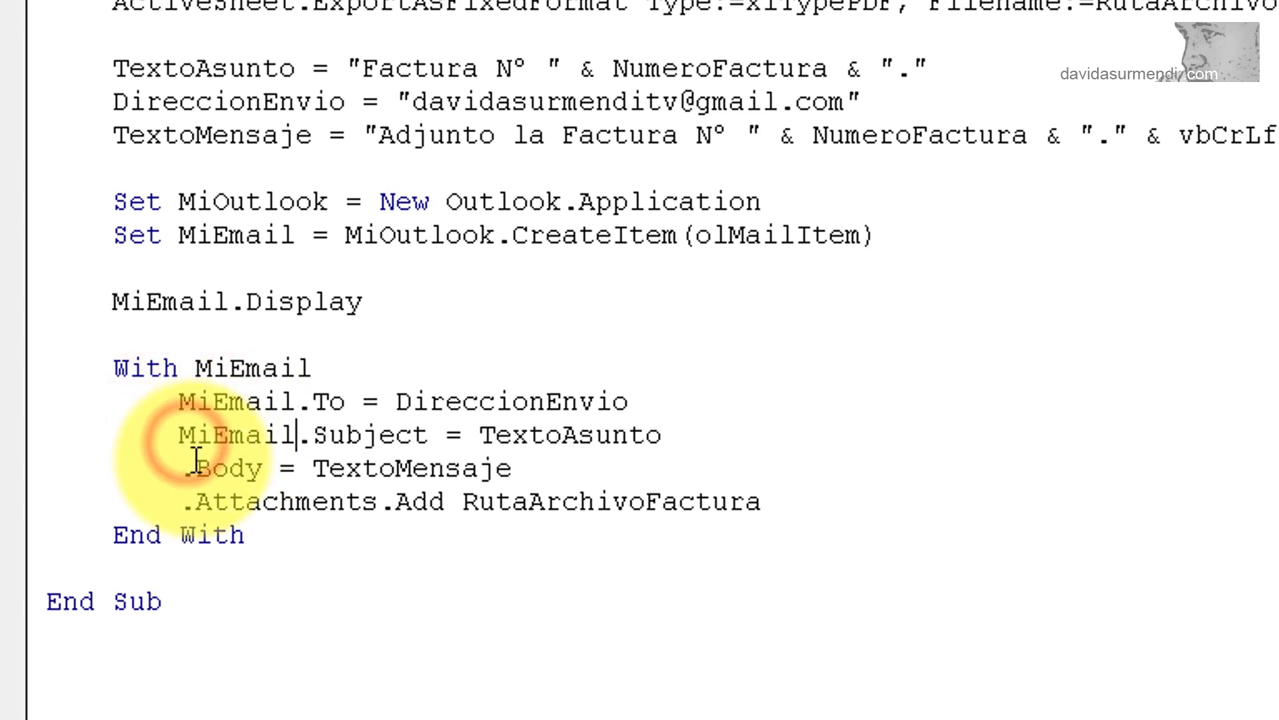
{"action": "left_click", "coordinate": [183, 469]}
{"action": "key", "text": "ctrl+v"}
{"action": "left_click", "coordinate": [181, 501]}
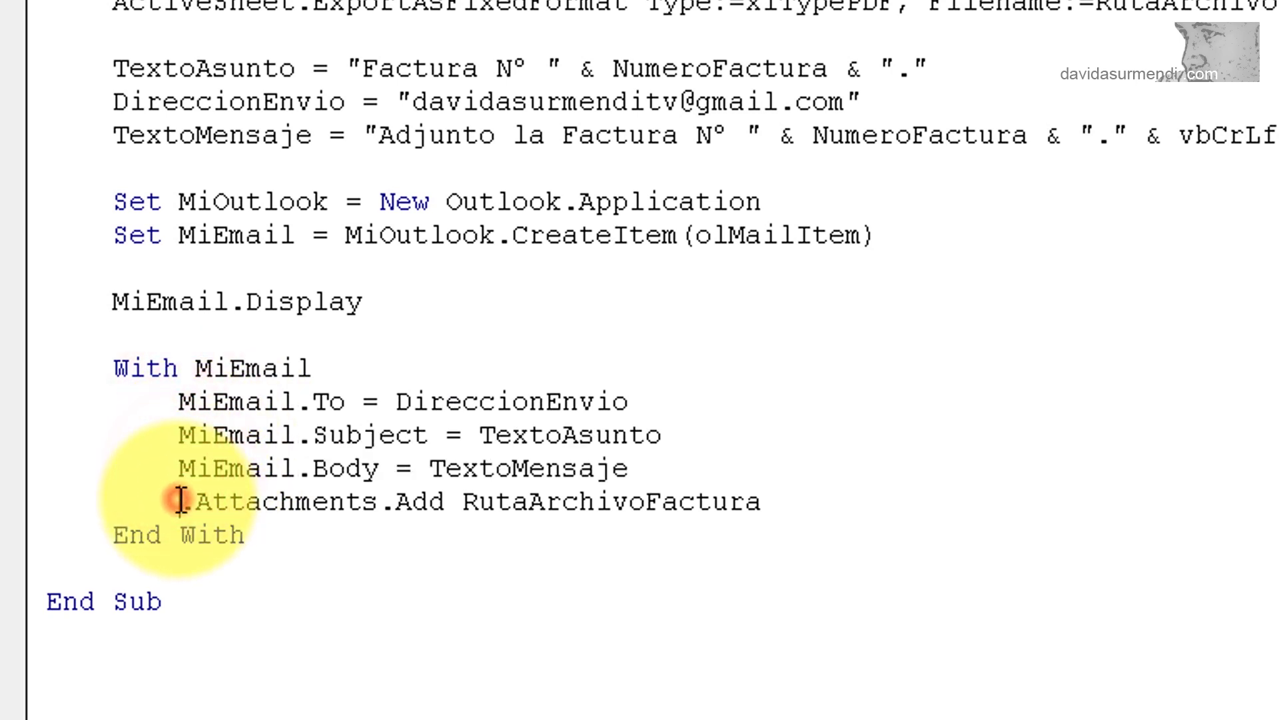
{"action": "key", "text": "ctrl+v"}
{"action": "key", "text": "ctrl+z"}
{"action": "key", "text": "ctrl+z"}
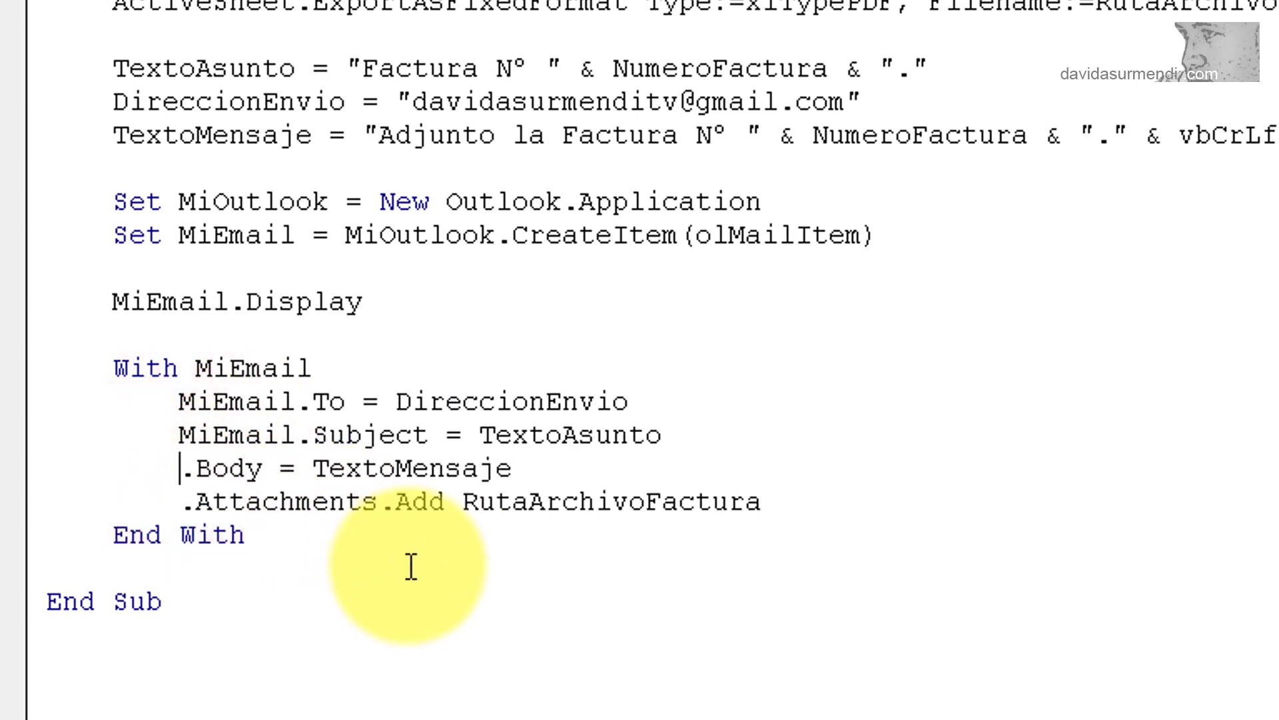
{"action": "key", "text": "ctrl+z"}
{"action": "key", "text": "ctrl+z"}
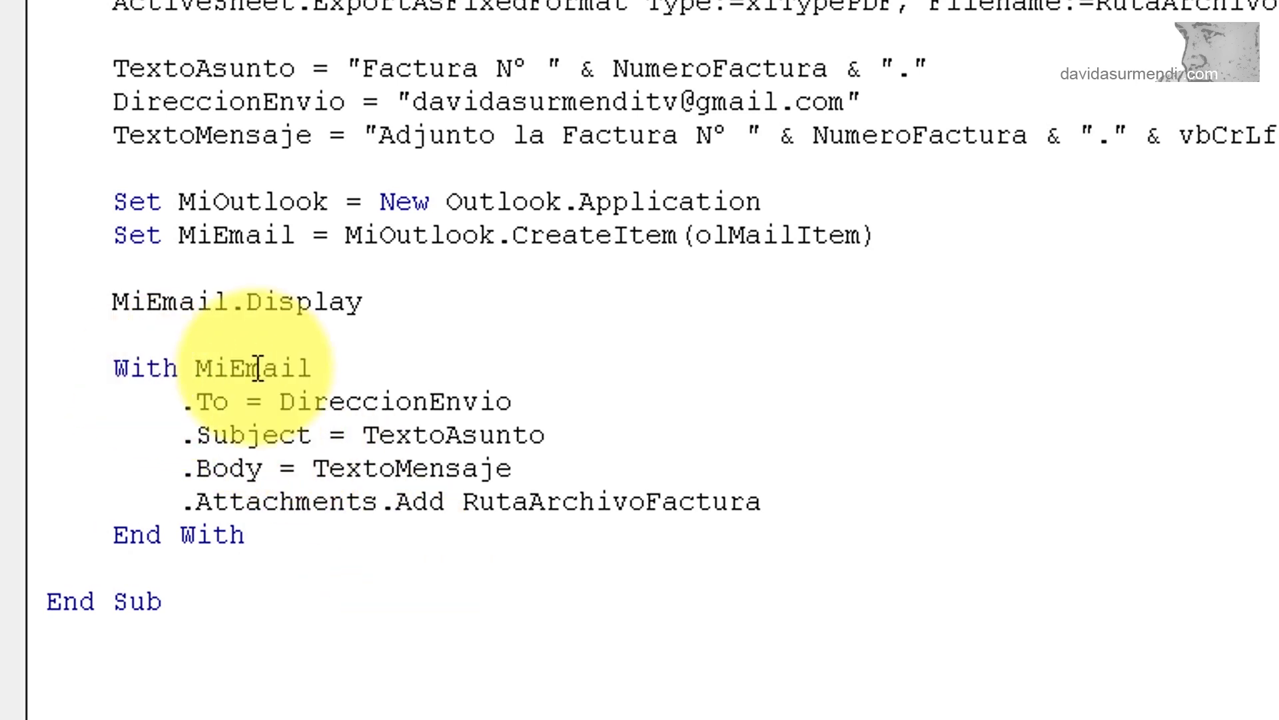
Add .Display as the first line inside With MiEmail and delete the old MiEmail.Display line
{"action": "double_click", "coordinate": [259, 369]}
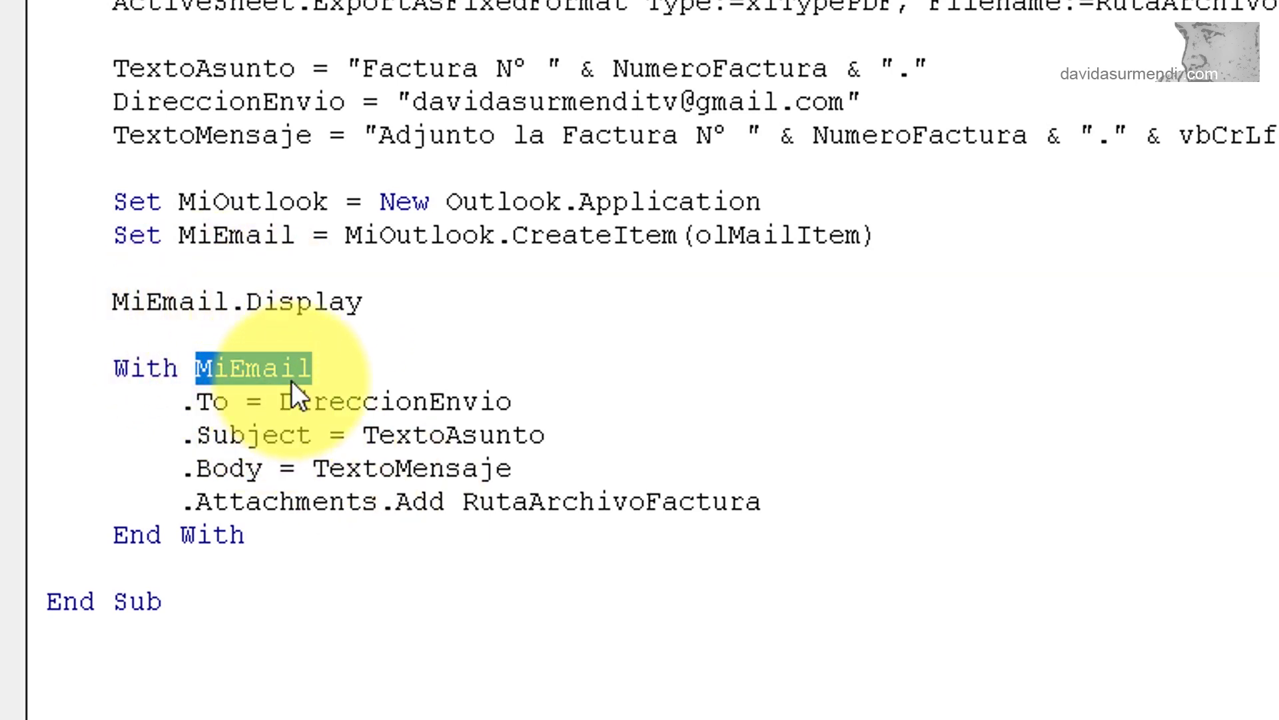
{"action": "left_click", "coordinate": [333, 369]}
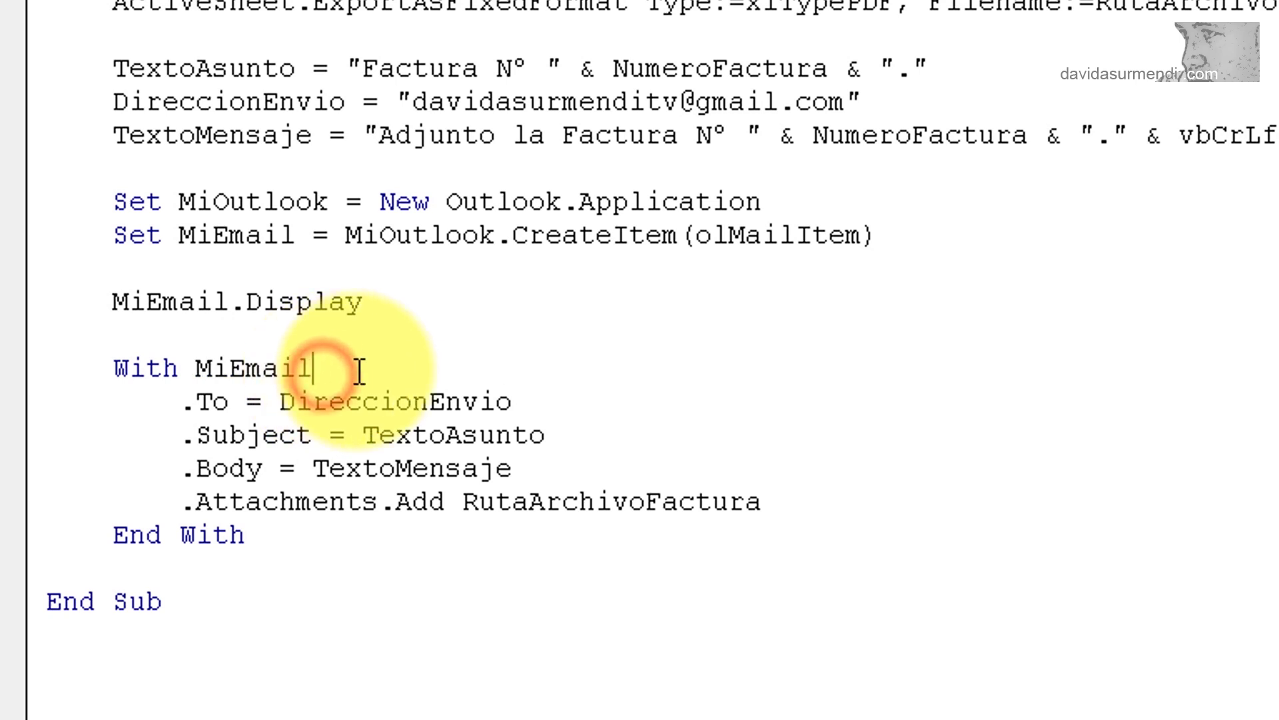
{"action": "key", "text": "Return"}
{"action": "type", "text": ".Display"}
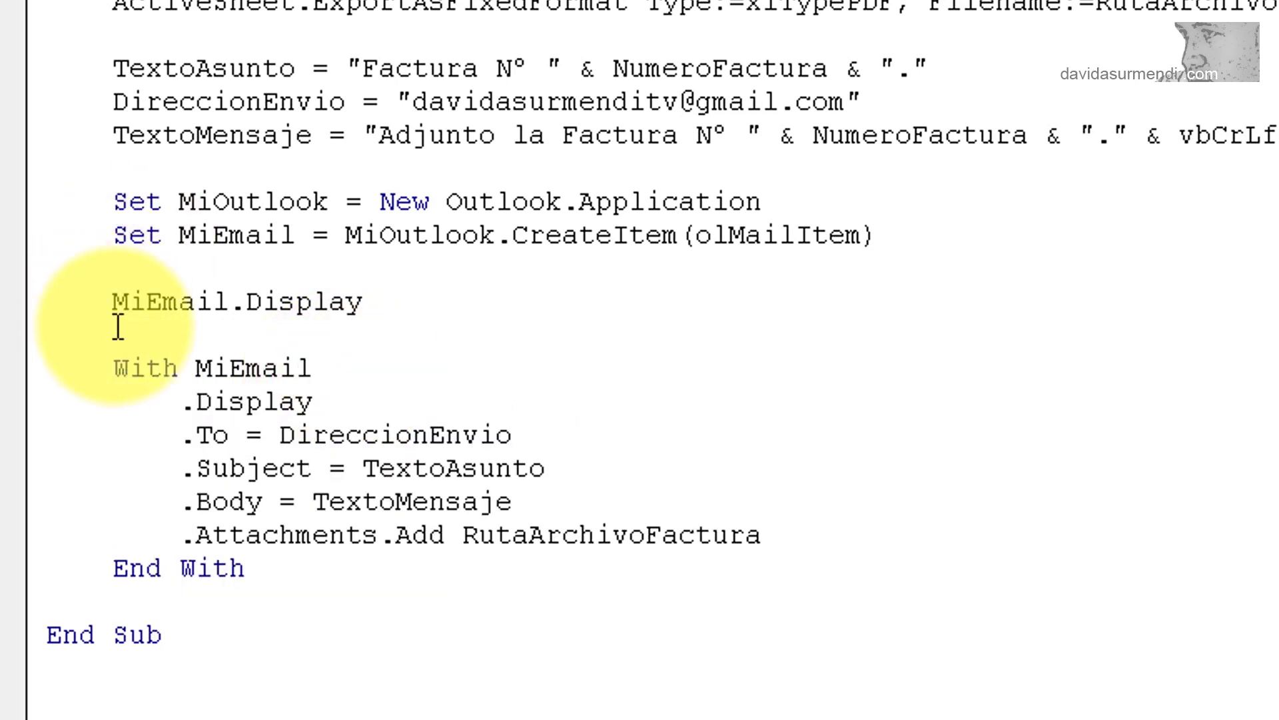
{"action": "left_click", "coordinate": [30, 306]}
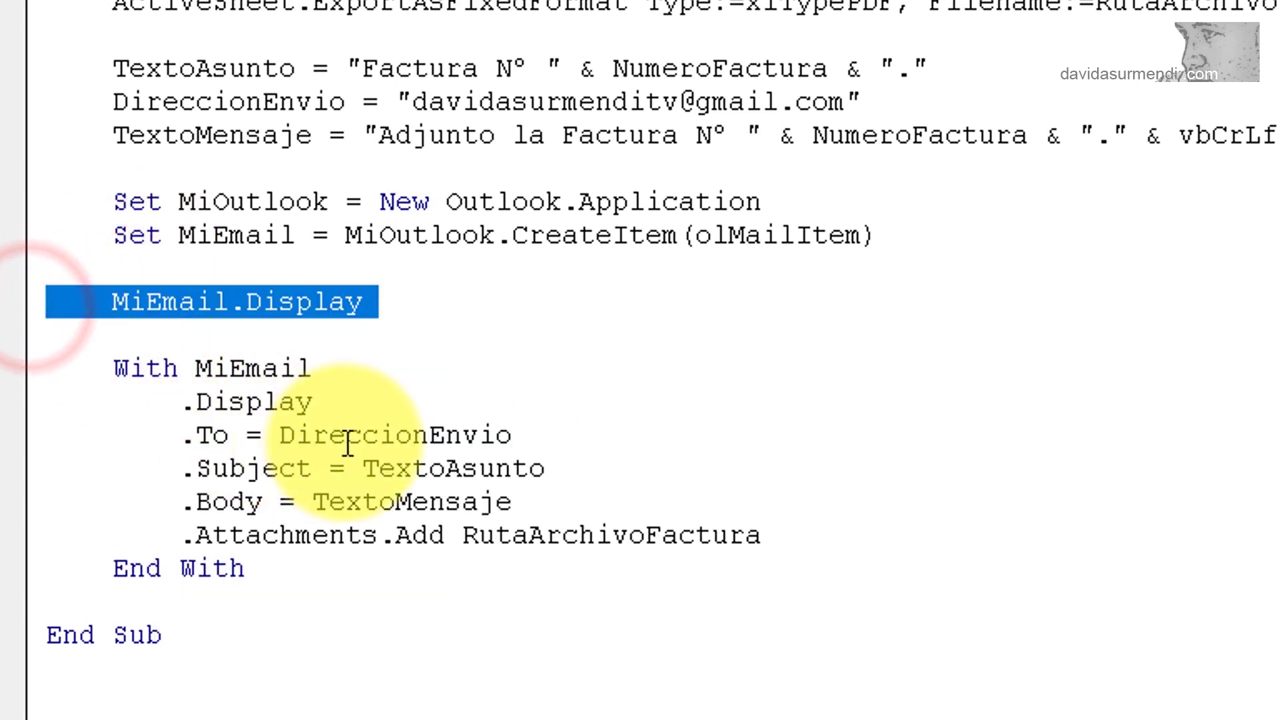
{"action": "key", "text": "Delete"}
{"action": "key", "text": "BackSpace"}
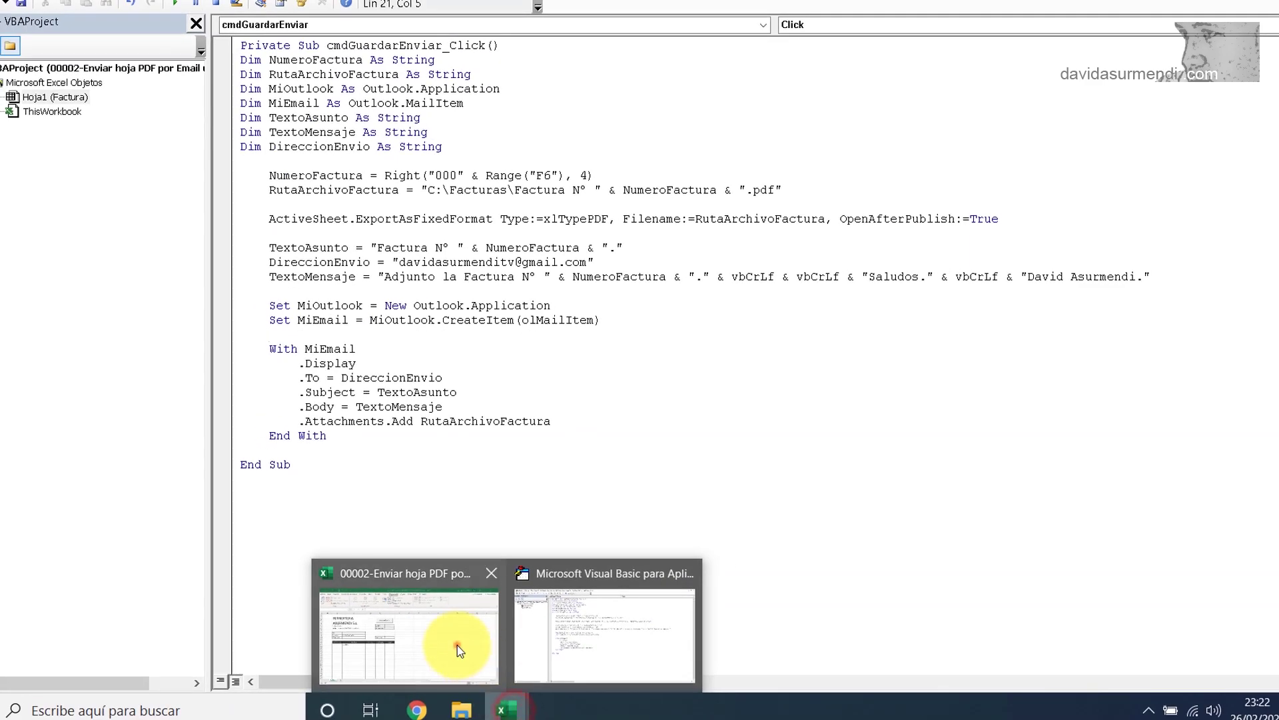
Run Guardar/Enviar to produce invoice 0001's prefilled email with PDF, then close it unsaved
{"action": "left_click", "coordinate": [458, 644]}
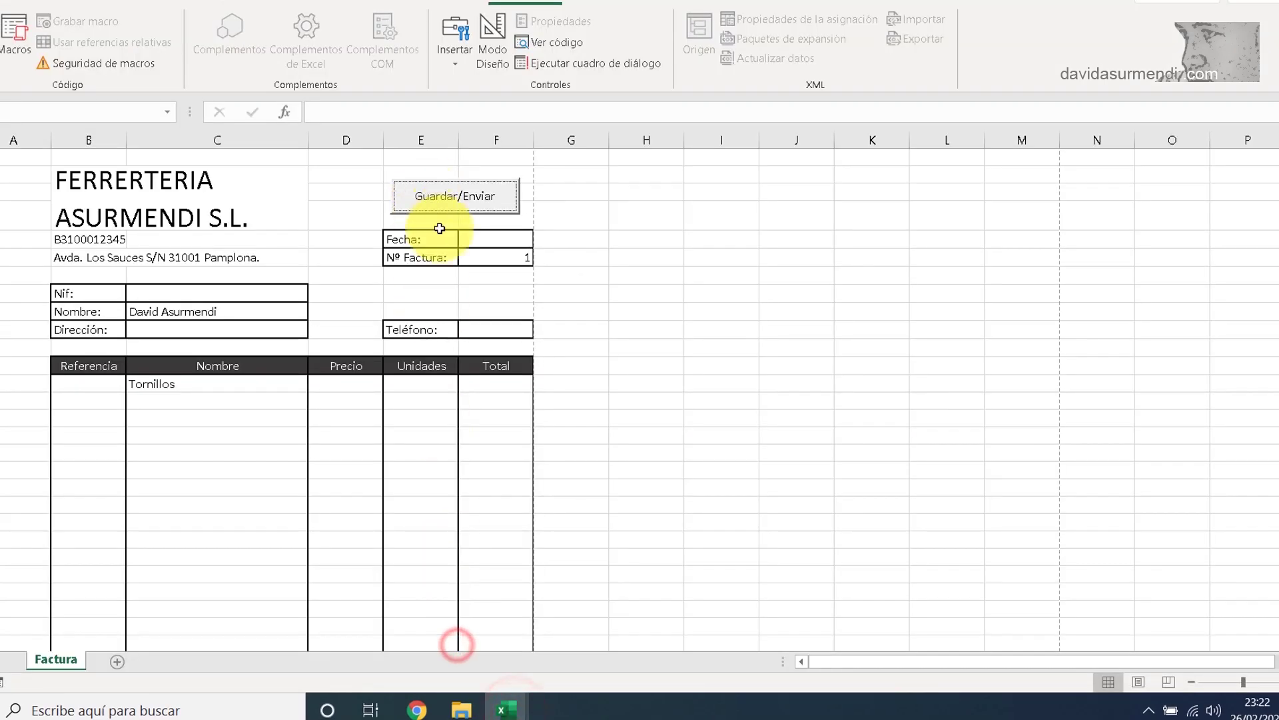
{"action": "left_click", "coordinate": [465, 203]}
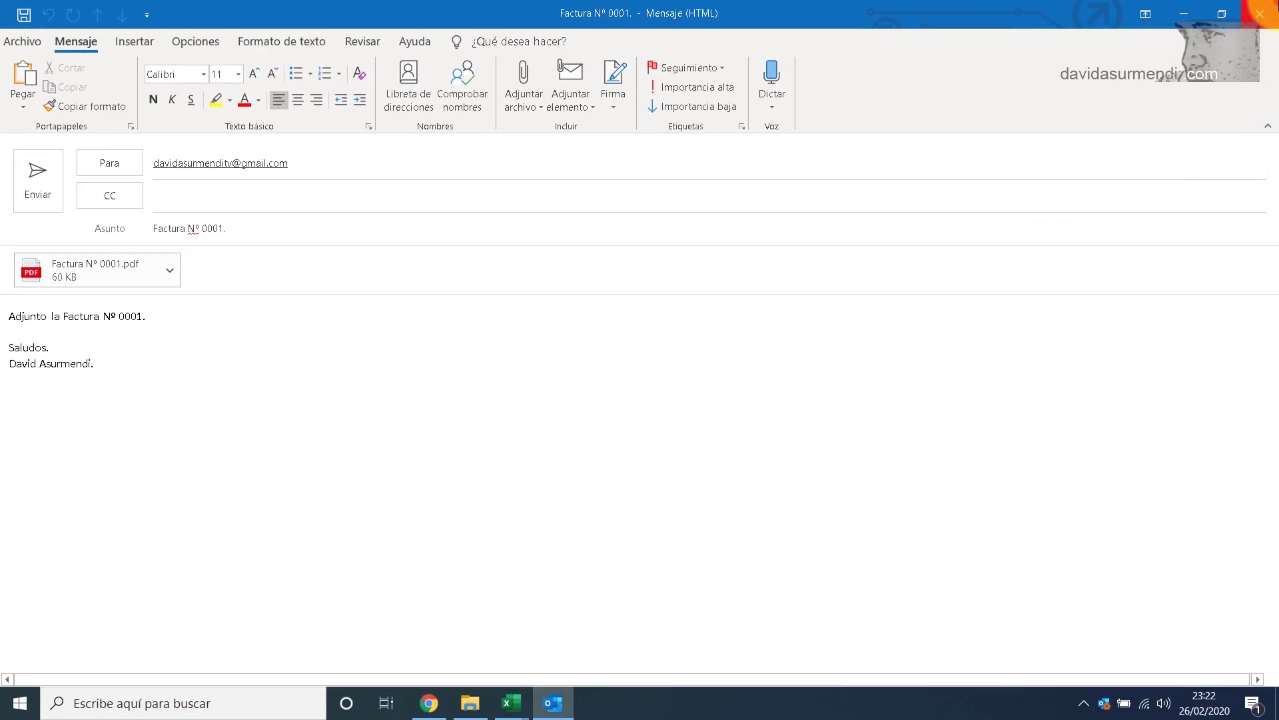
{"action": "left_click", "coordinate": [1260, 13]}
{"action": "left_click", "coordinate": [643, 397]}
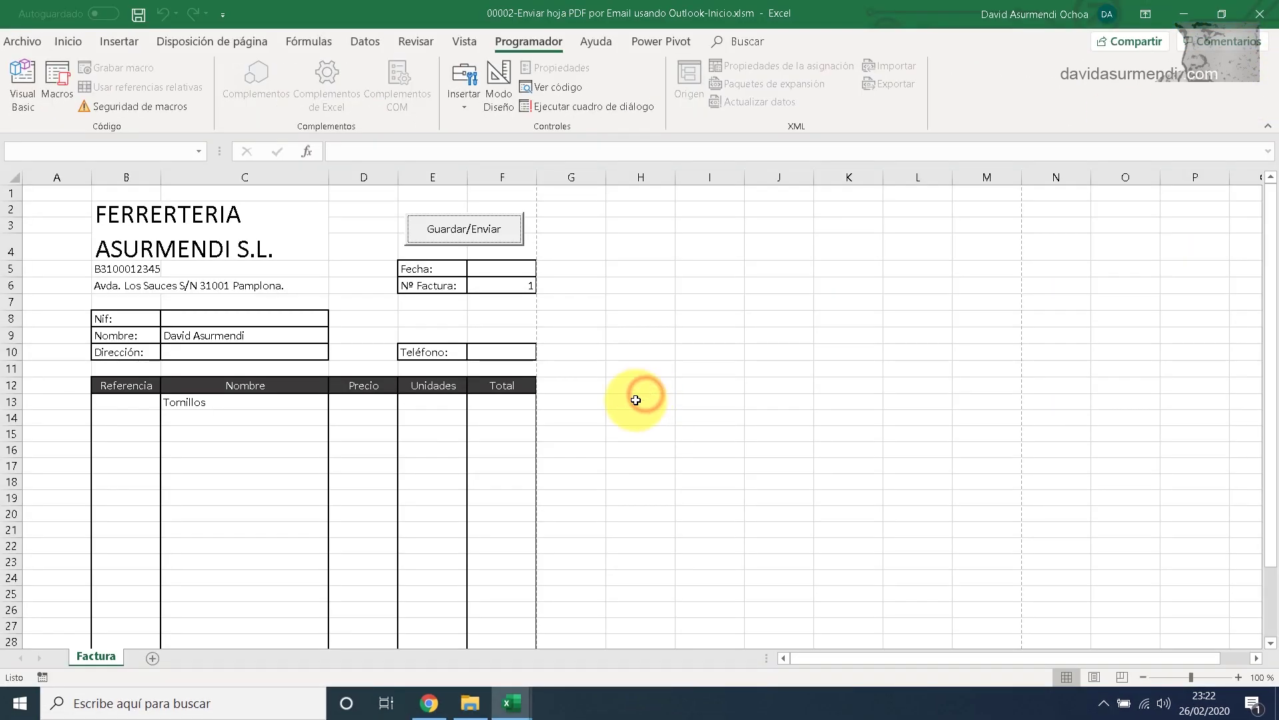
Add a .Send line after the attachment line in the With MiEmail block
{"action": "mouse_move", "coordinate": [509, 702]}
{"action": "left_click", "coordinate": [627, 670]}
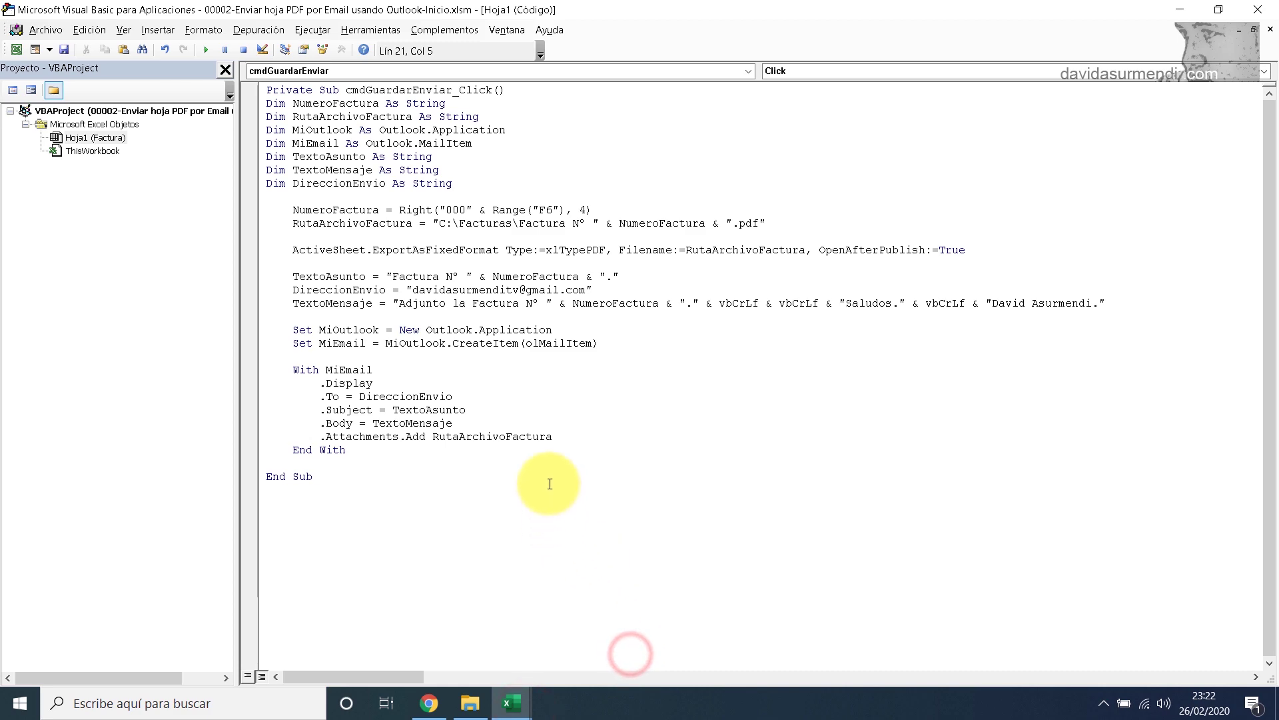
{"action": "key", "text": "Return"}
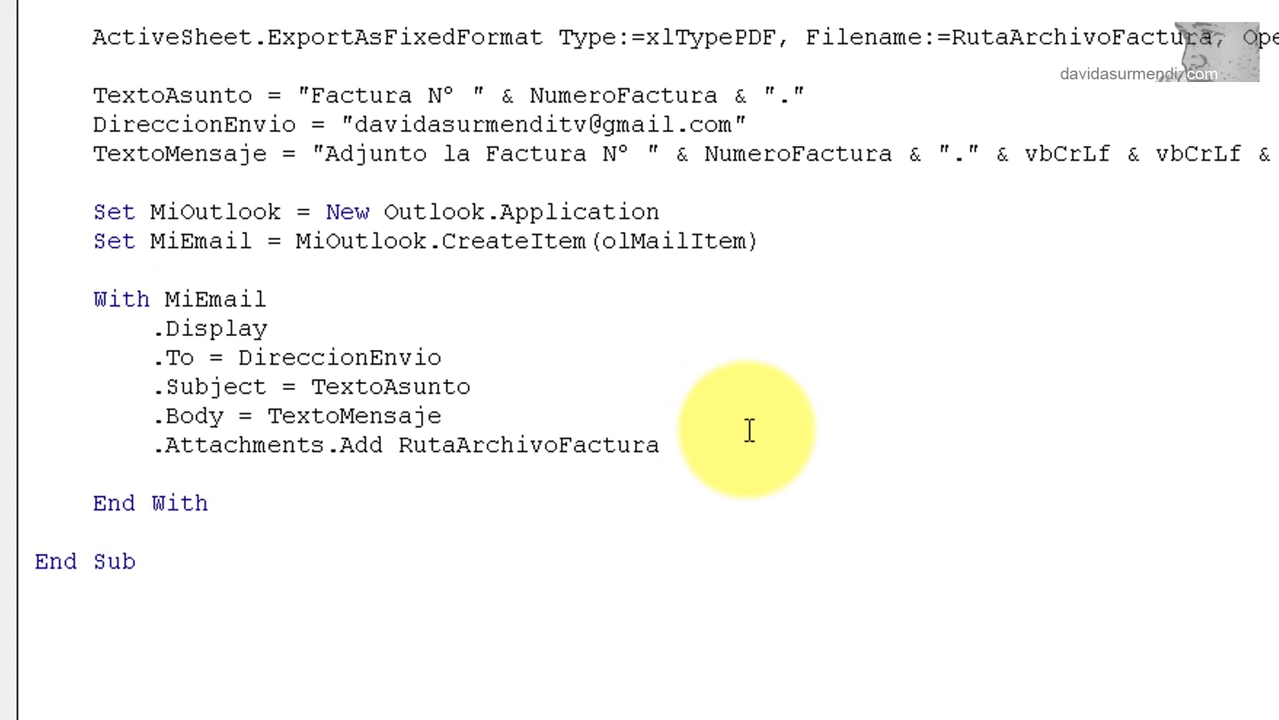
{"action": "type", "text": ".se"}
{"action": "key", "text": "Tab"}
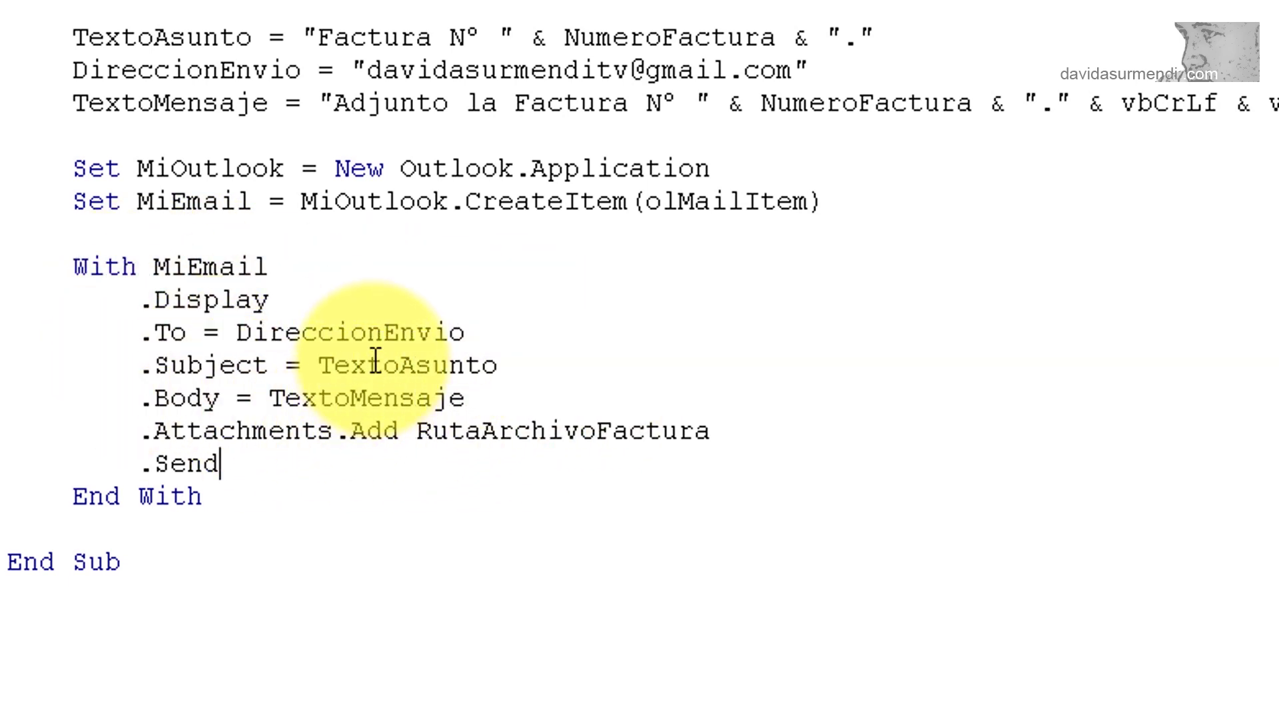
Below End With, add Set MiEmail = Nothing and Set MiOutlook = Nothing
{"action": "left_click", "coordinate": [544, 512]}
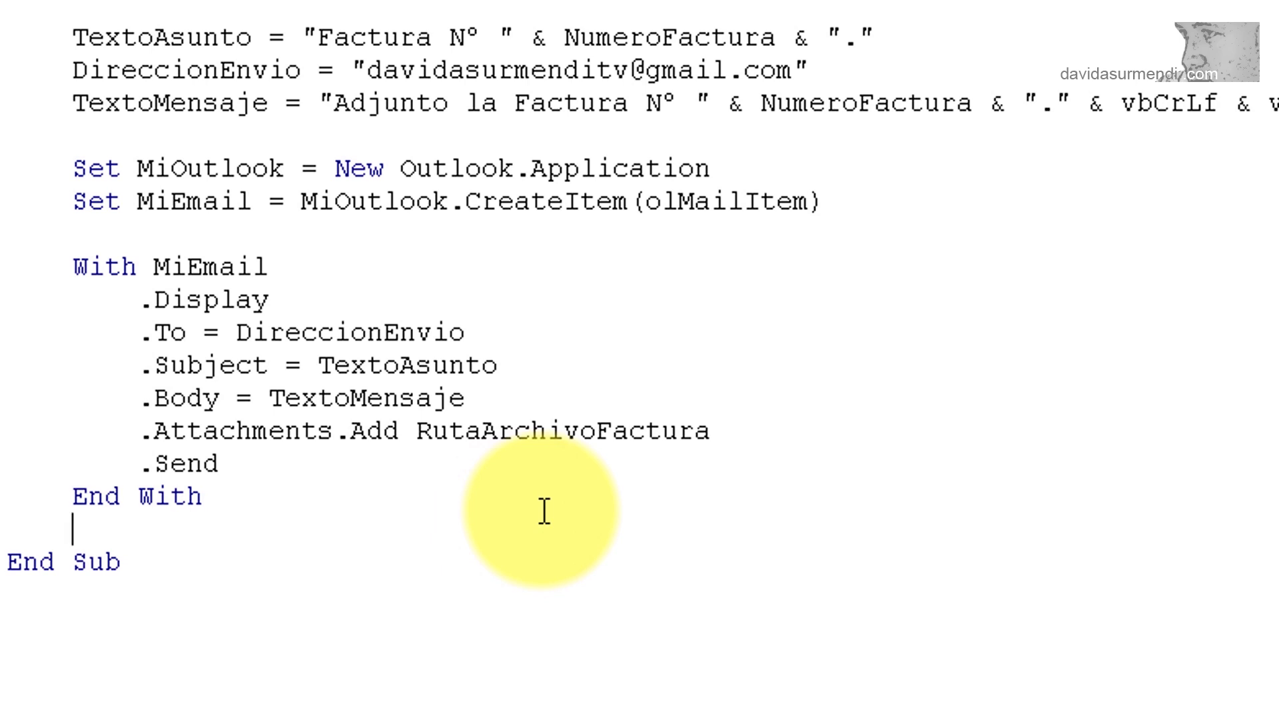
{"action": "key", "text": "Return"}
{"action": "type", "text": "set miemail "}
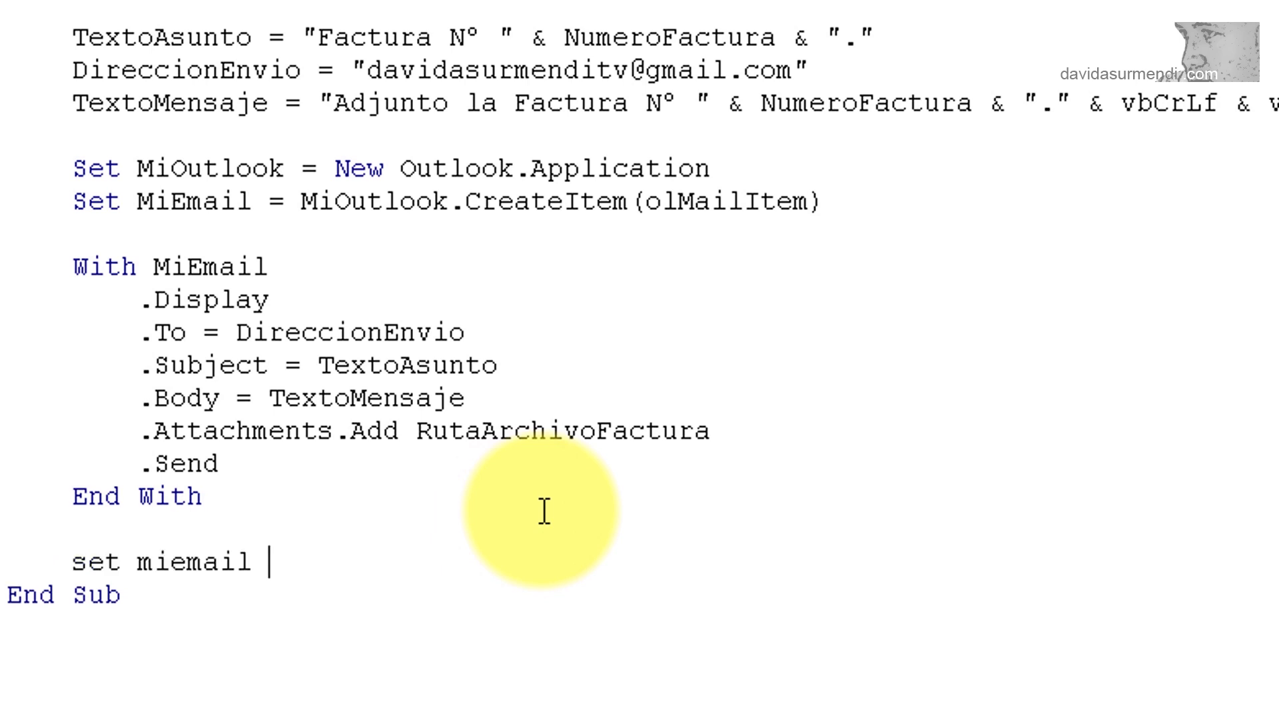
{"action": "type", "text": "= nothing"}
{"action": "key", "text": "Return"}
{"action": "type", "text": "set mioutlook "}
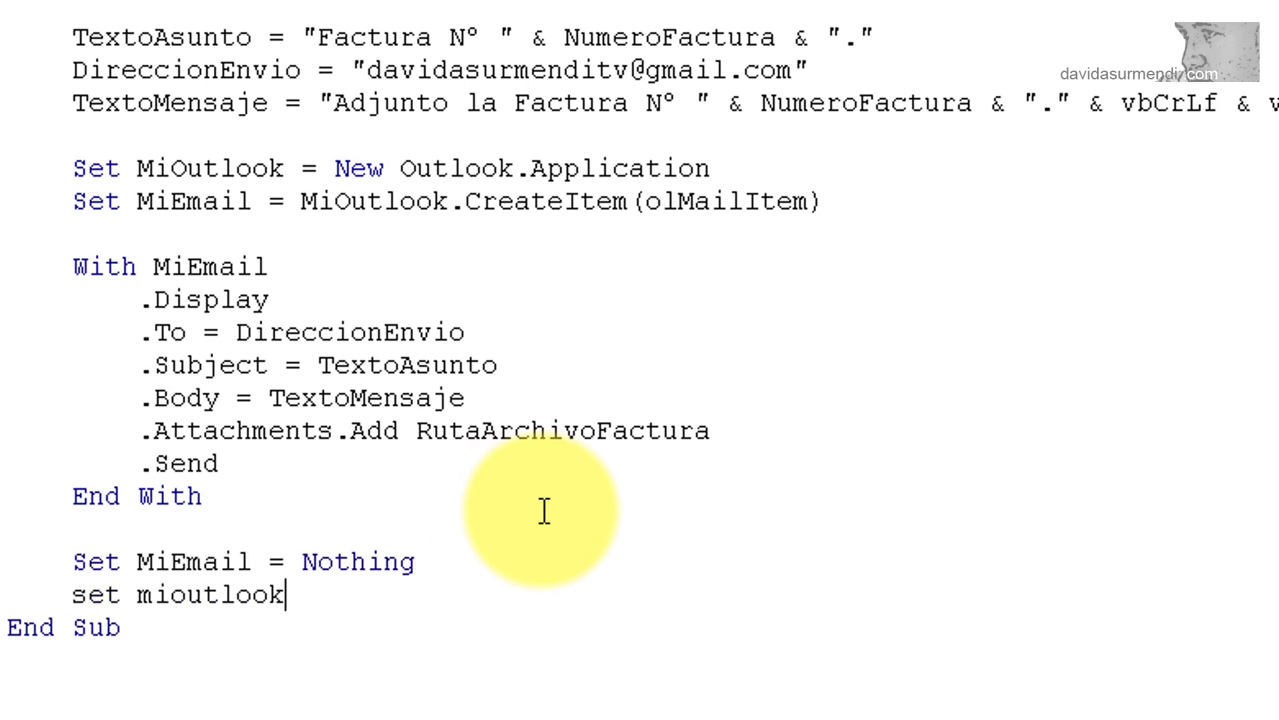
{"action": "type", "text": "= nothing"}
{"action": "key", "text": "Down"}
{"action": "key", "text": "Up"}
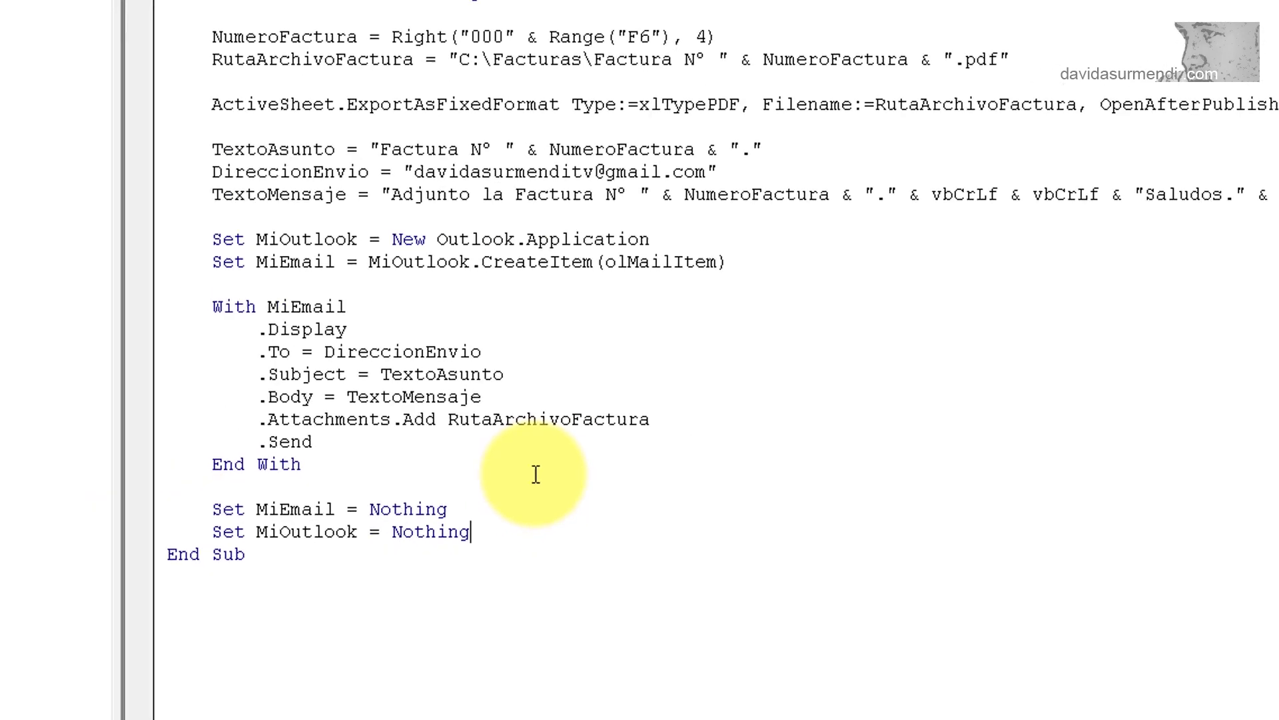
Run Guardar/Enviar in Excel, allow Outlook's send warning so invoice 0001 is emailed, then return to Excel
{"action": "left_click", "coordinate": [567, 700]}
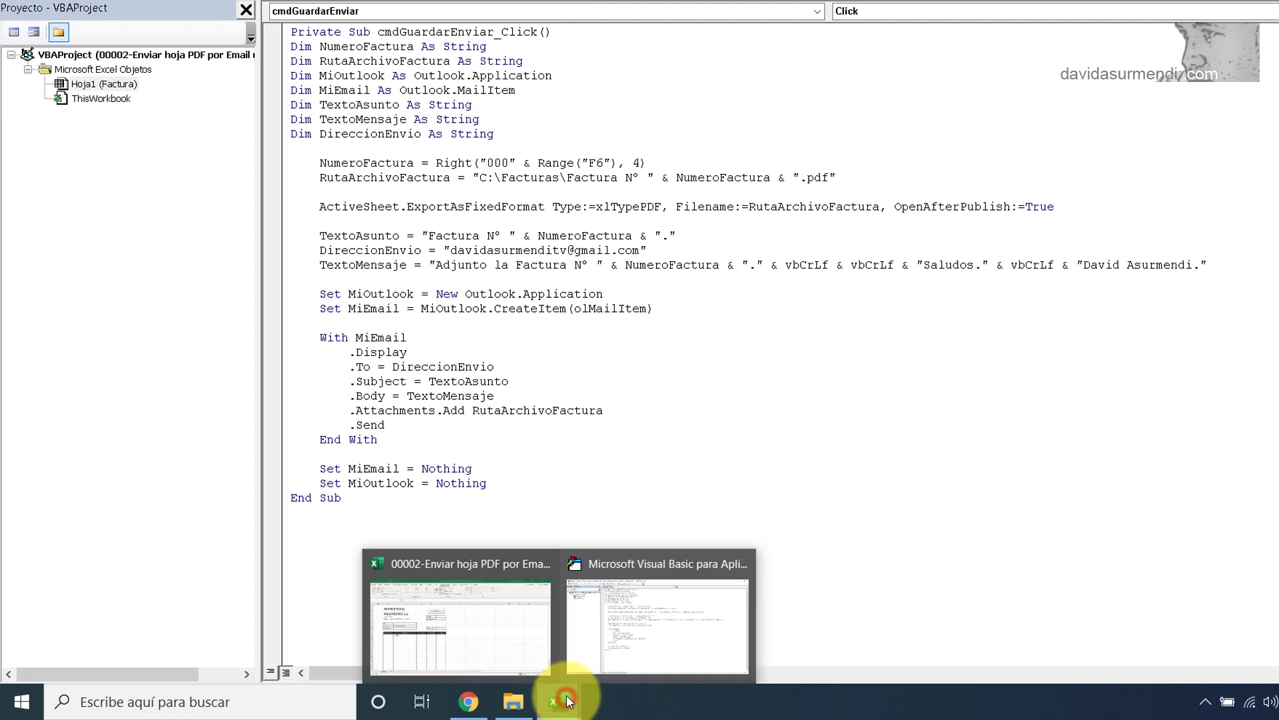
{"action": "left_click", "coordinate": [483, 630]}
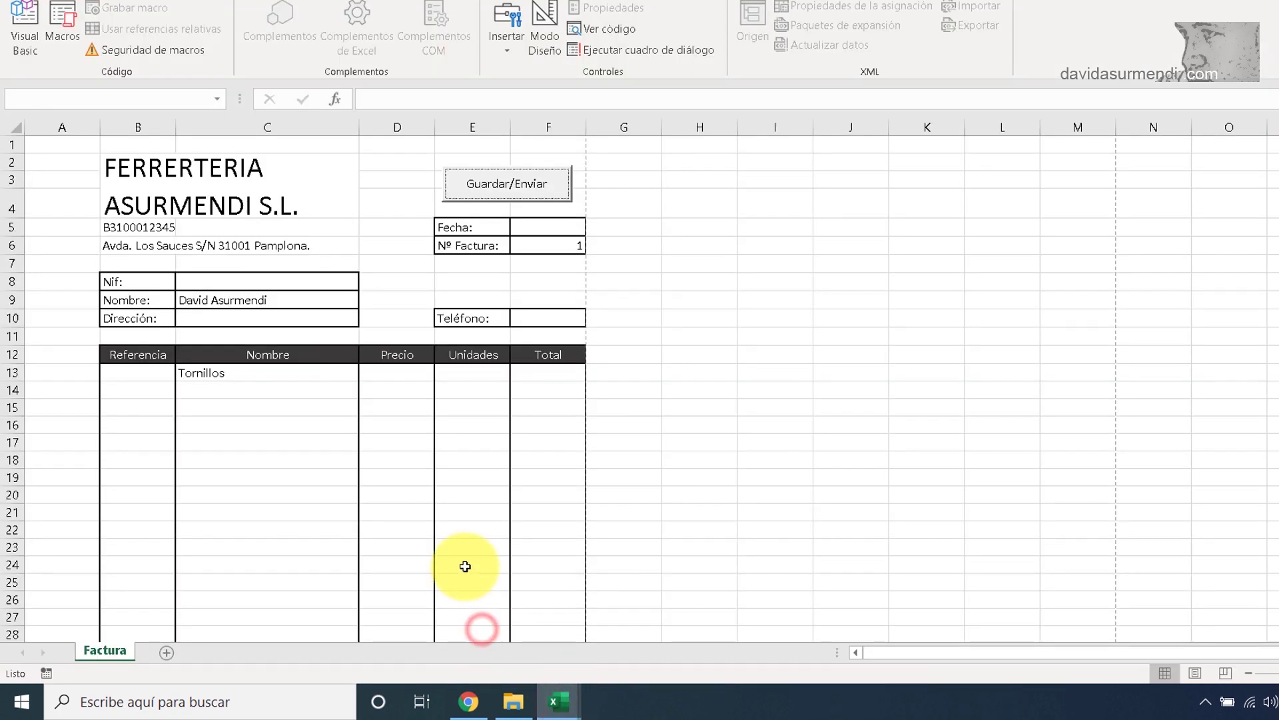
{"action": "left_click", "coordinate": [517, 189]}
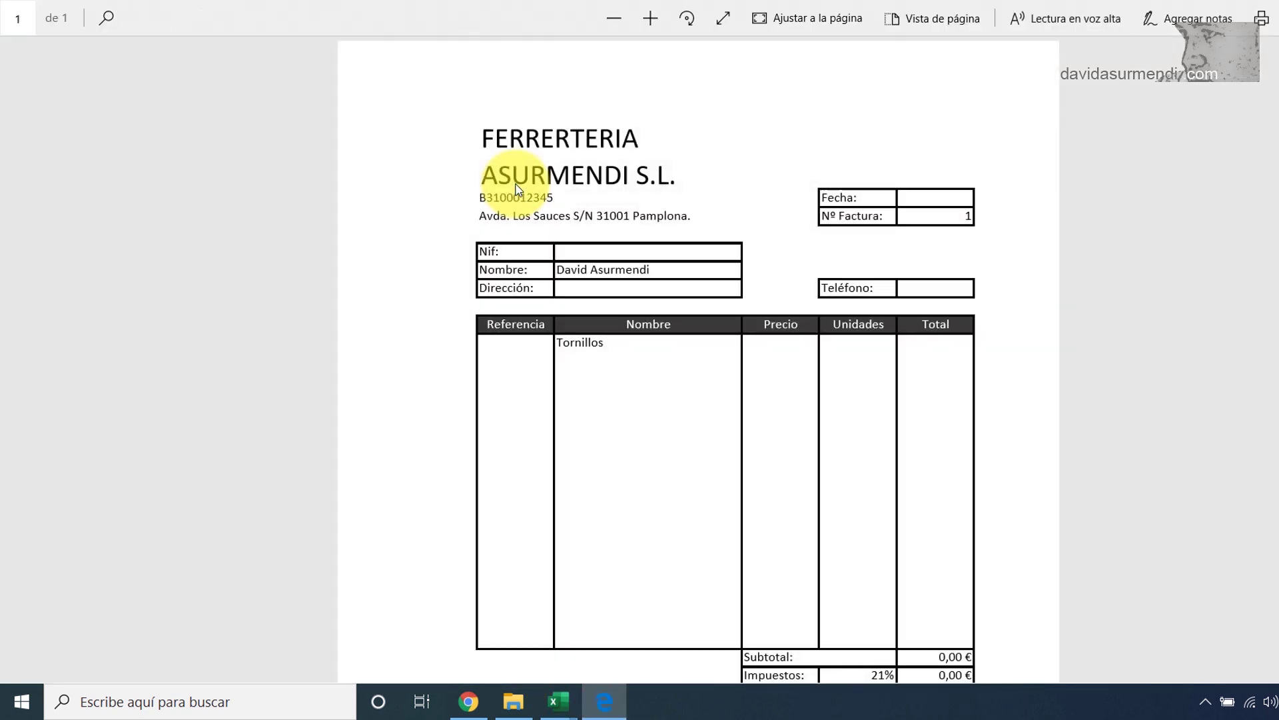
{"action": "left_click", "coordinate": [651, 700]}
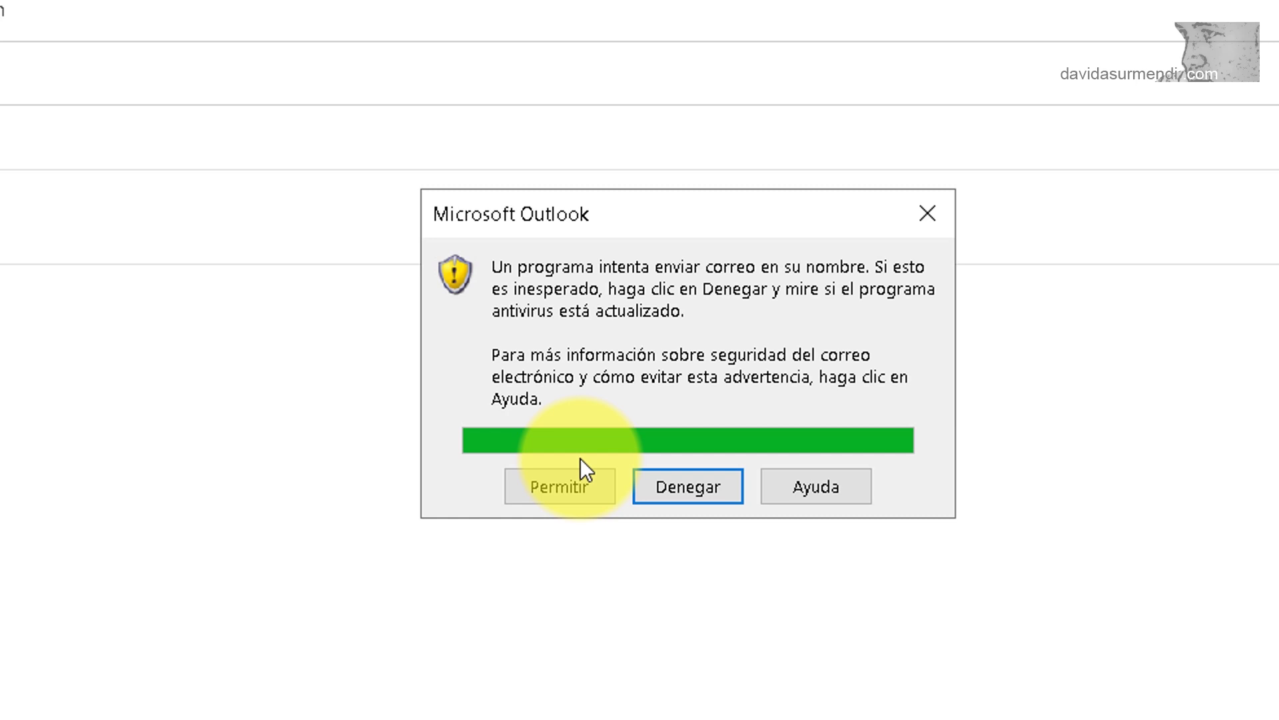
{"action": "left_click", "coordinate": [562, 490]}
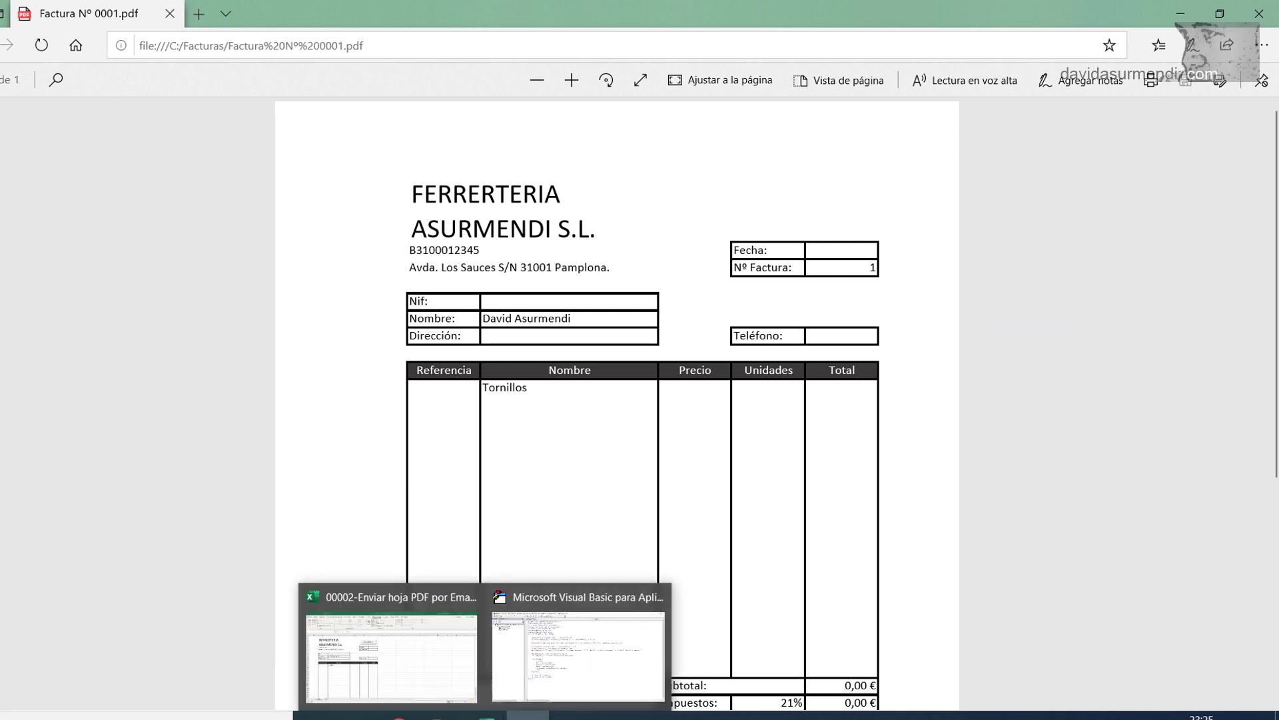
{"action": "left_click", "coordinate": [391, 657]}
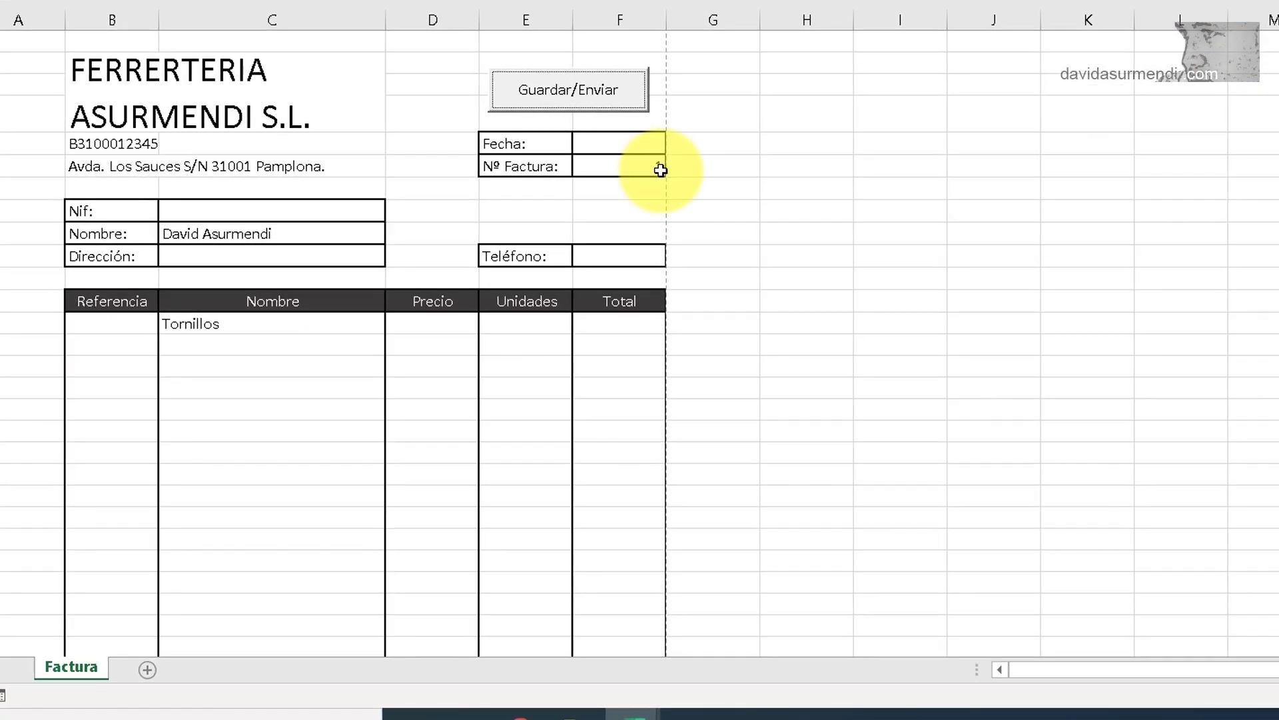
Set invoice number F6 to 2, run Guardar/Enviar, allow sending, and close the invoice 0002 PDF
{"action": "left_click", "coordinate": [660, 170]}
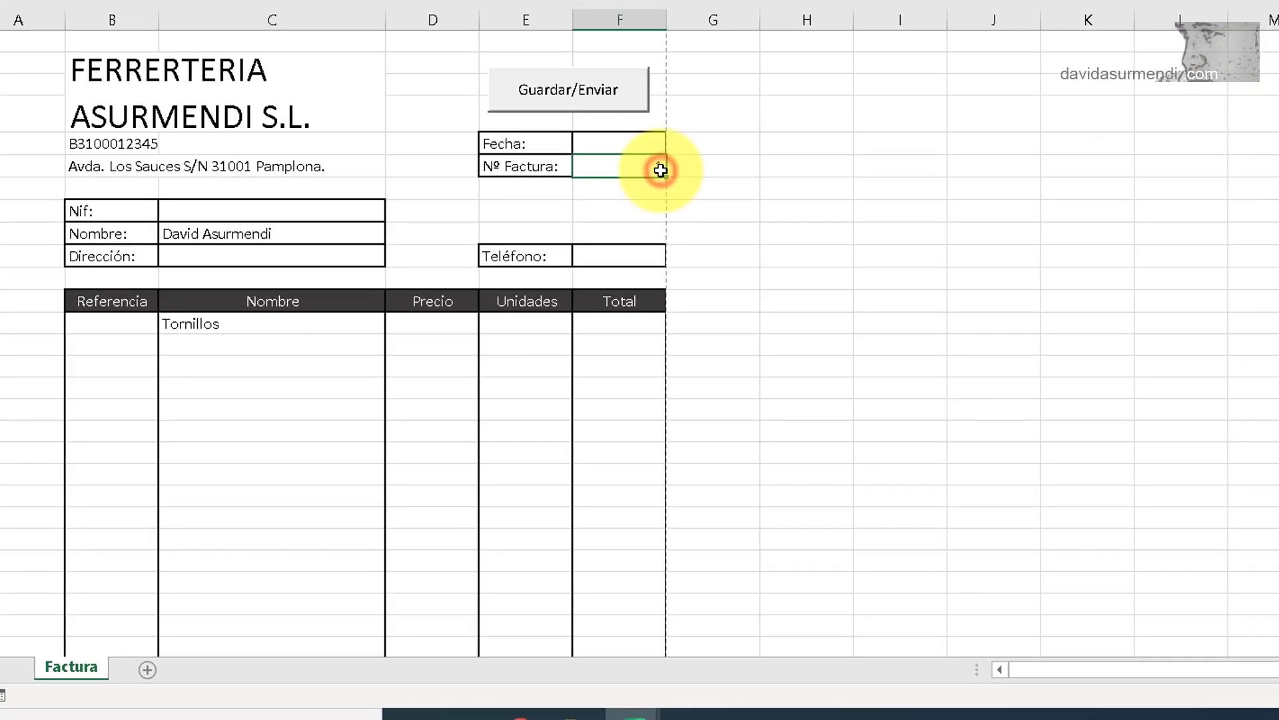
{"action": "type", "text": "2"}
{"action": "key", "text": "Return"}
{"action": "left_click", "coordinate": [807, 229]}
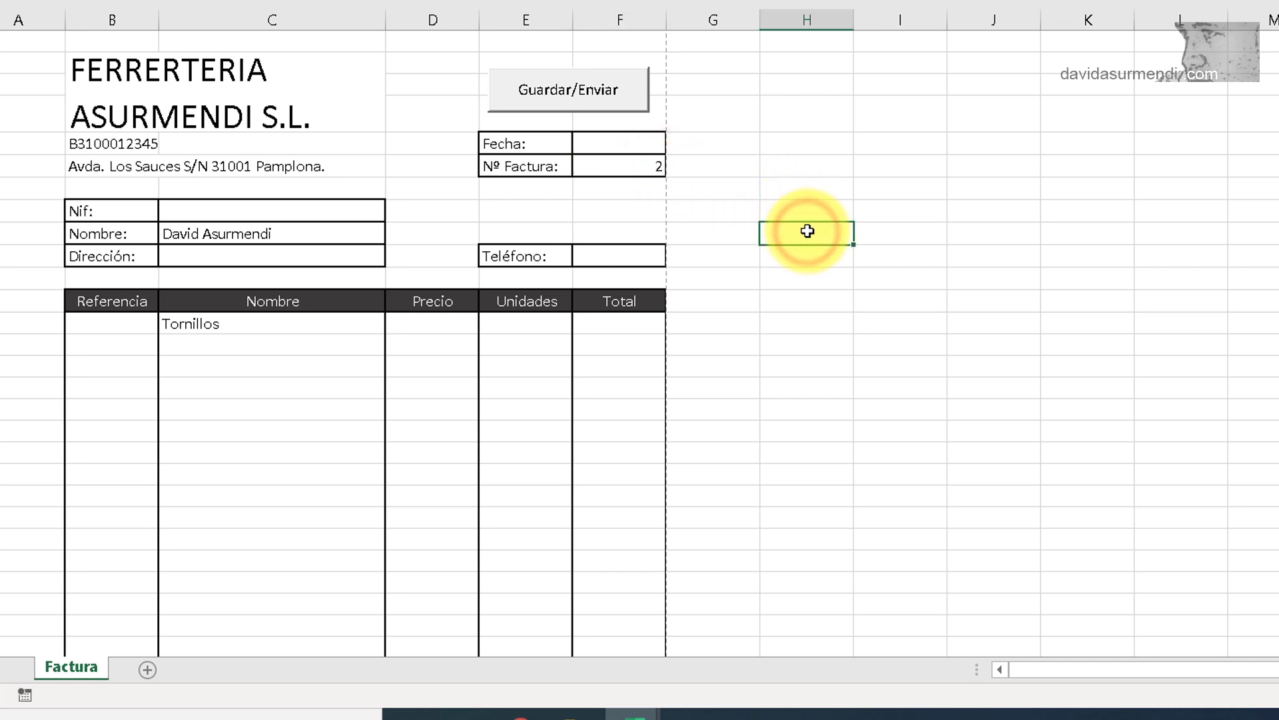
{"action": "left_click", "coordinate": [611, 100]}
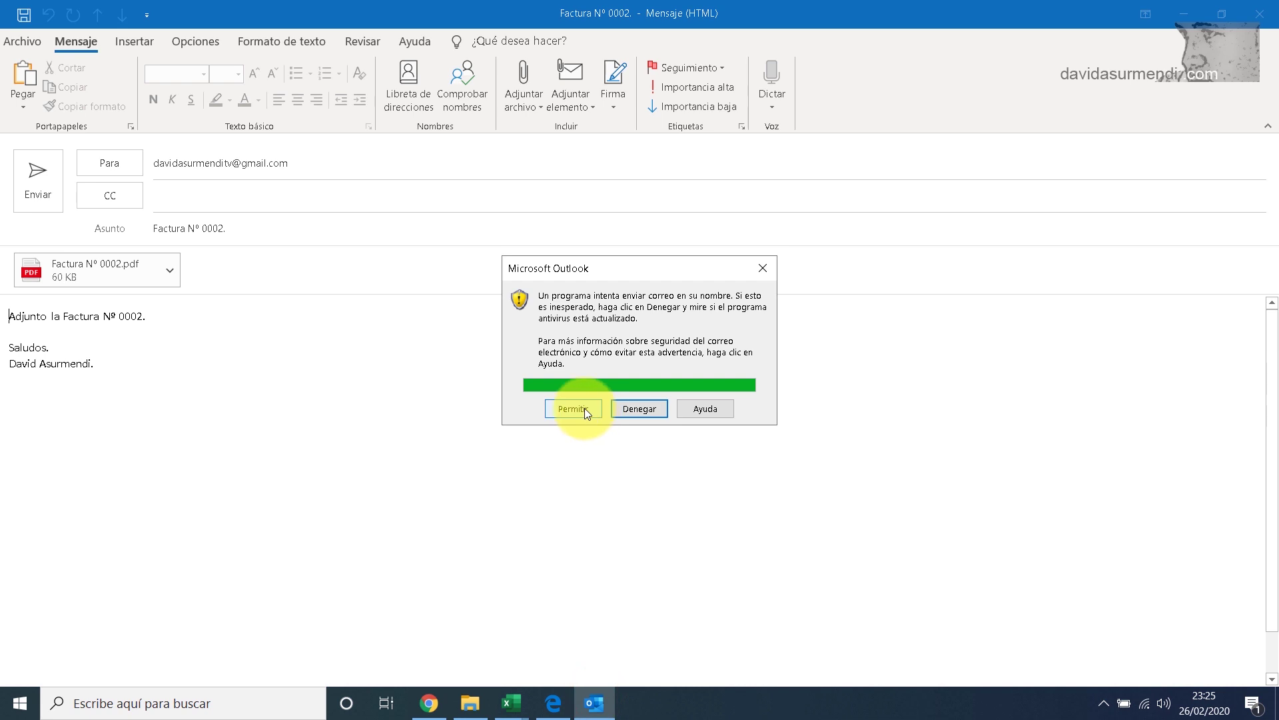
{"action": "left_click", "coordinate": [585, 408]}
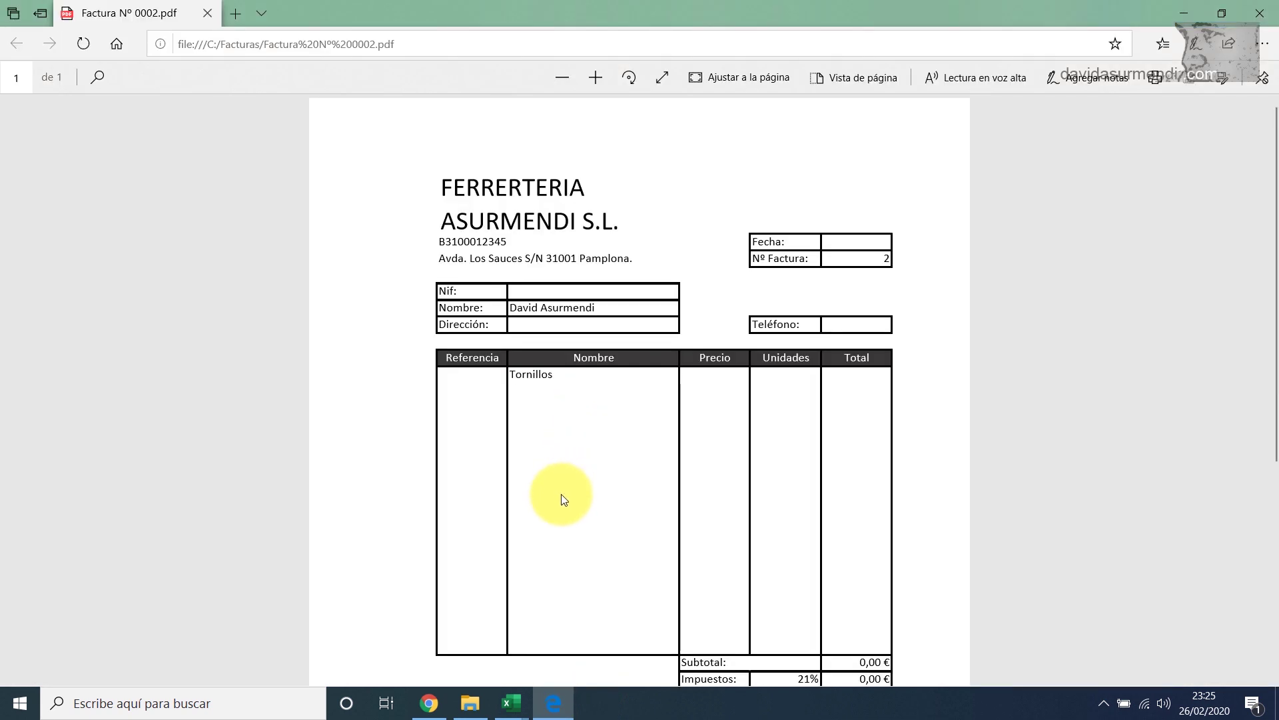
{"action": "left_click", "coordinate": [1260, 13]}
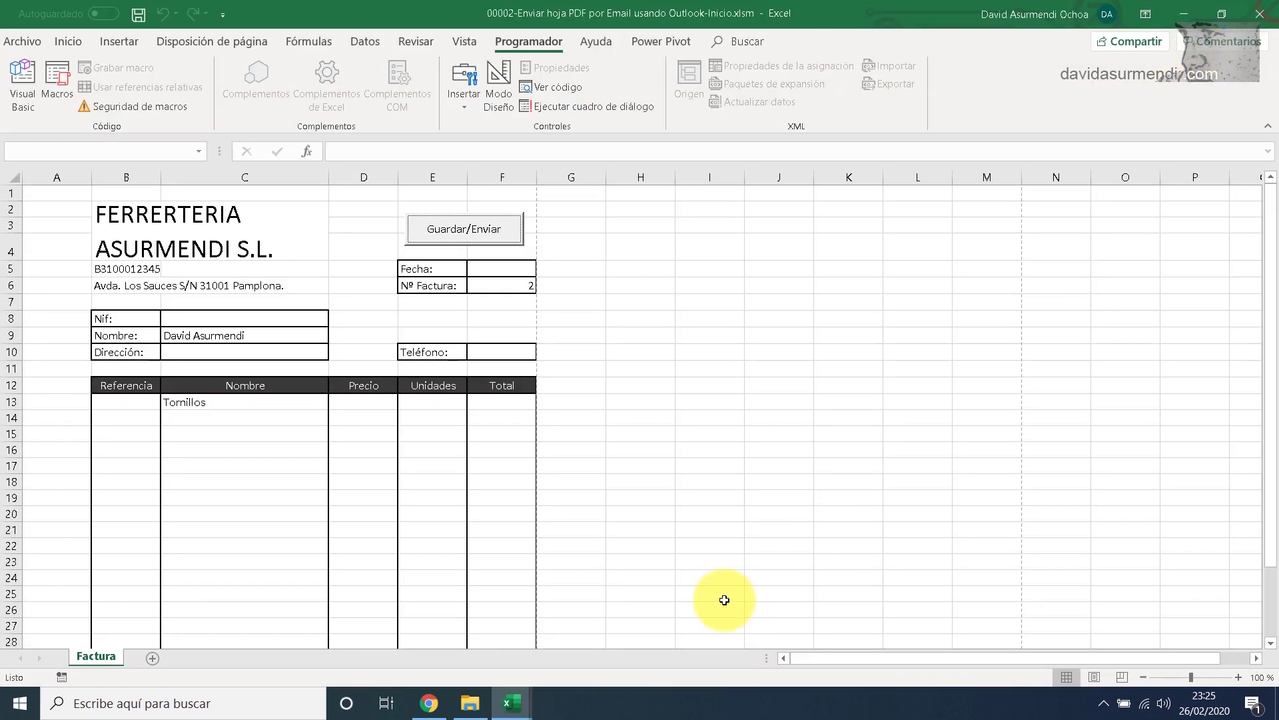
{"action": "mouse_move", "coordinate": [513, 702]}
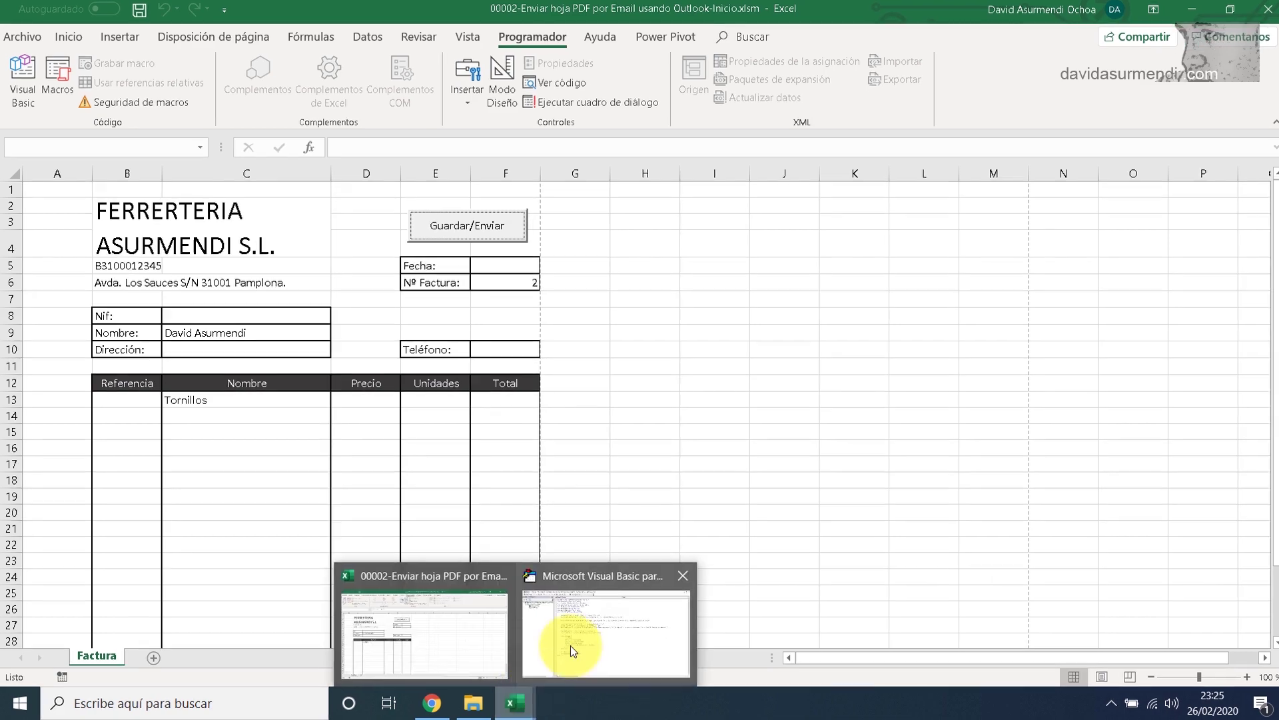
Comment out the .Display line in the macro with an apostrophe
{"action": "left_click", "coordinate": [571, 645]}
{"action": "left_click", "coordinate": [476, 219]}
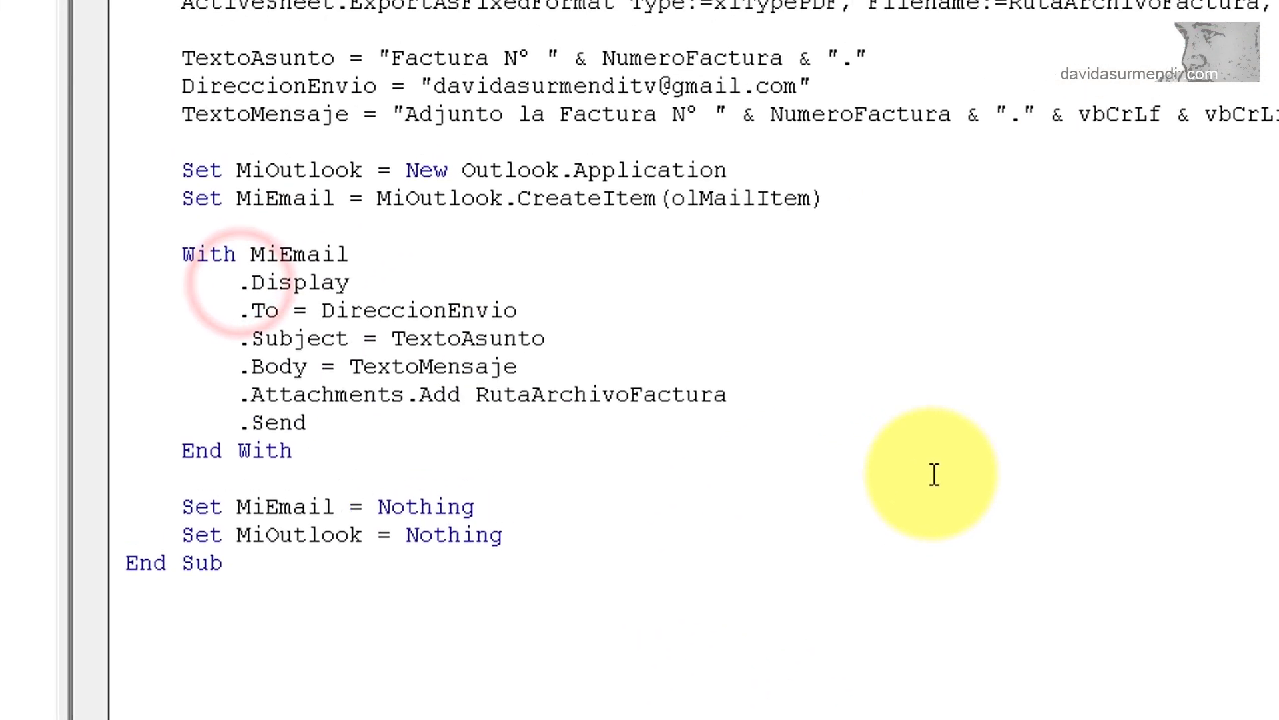
{"action": "type", "text": "'"}
{"action": "left_click", "coordinate": [527, 355]}
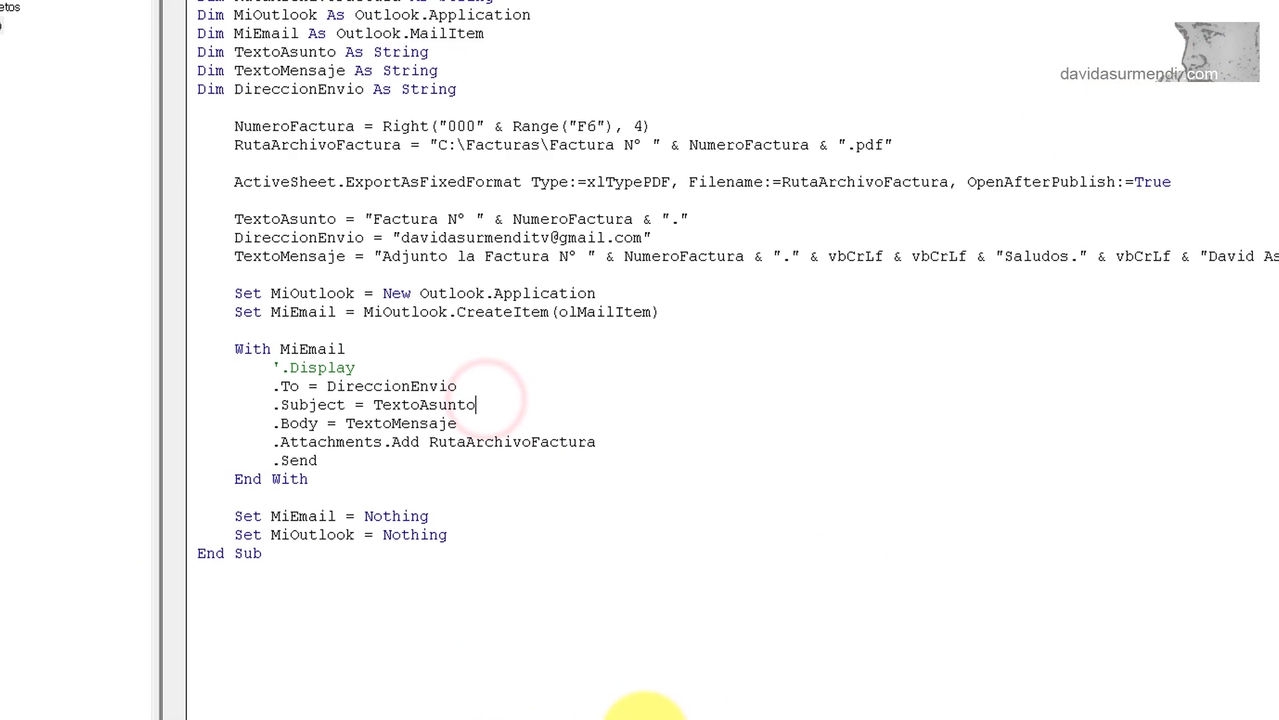
Enter invoice number 3, run Guardar/Enviar, and open Help on Outlook's send warning
{"action": "mouse_move", "coordinate": [510, 715]}
{"action": "left_click", "coordinate": [414, 662]}
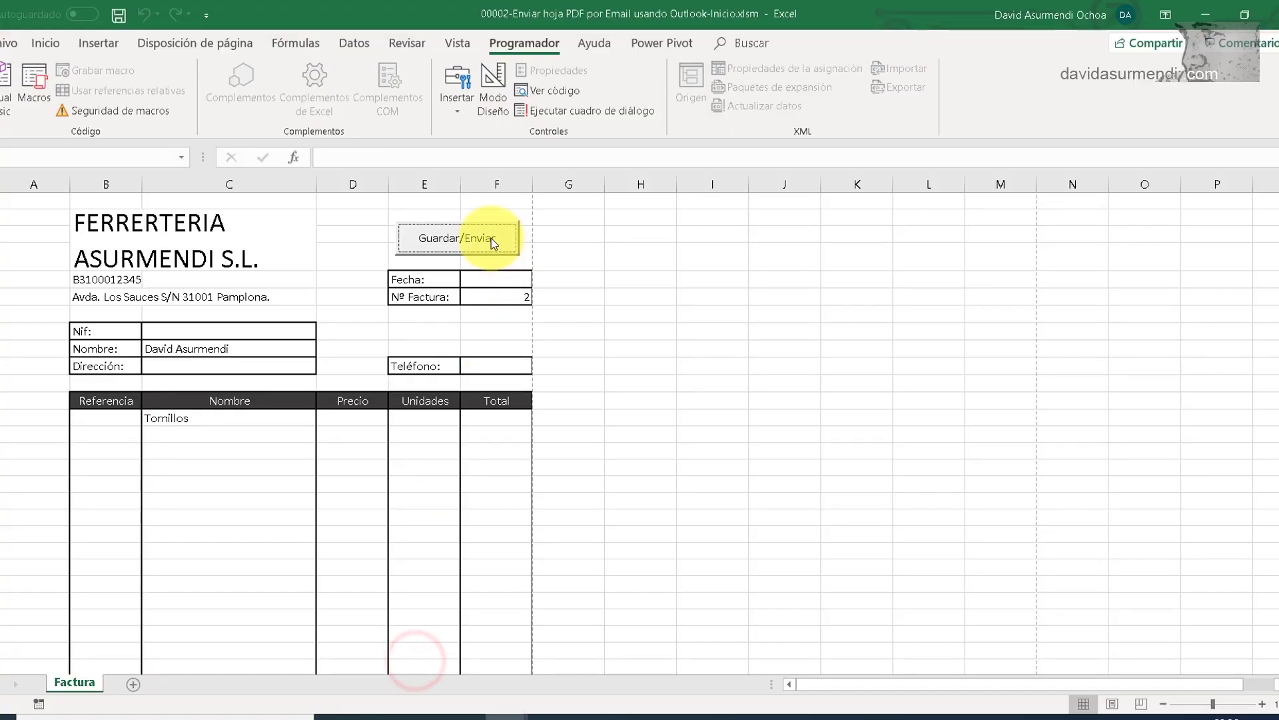
{"action": "left_click", "coordinate": [505, 294]}
{"action": "type", "text": "3"}
{"action": "key", "text": "Return"}
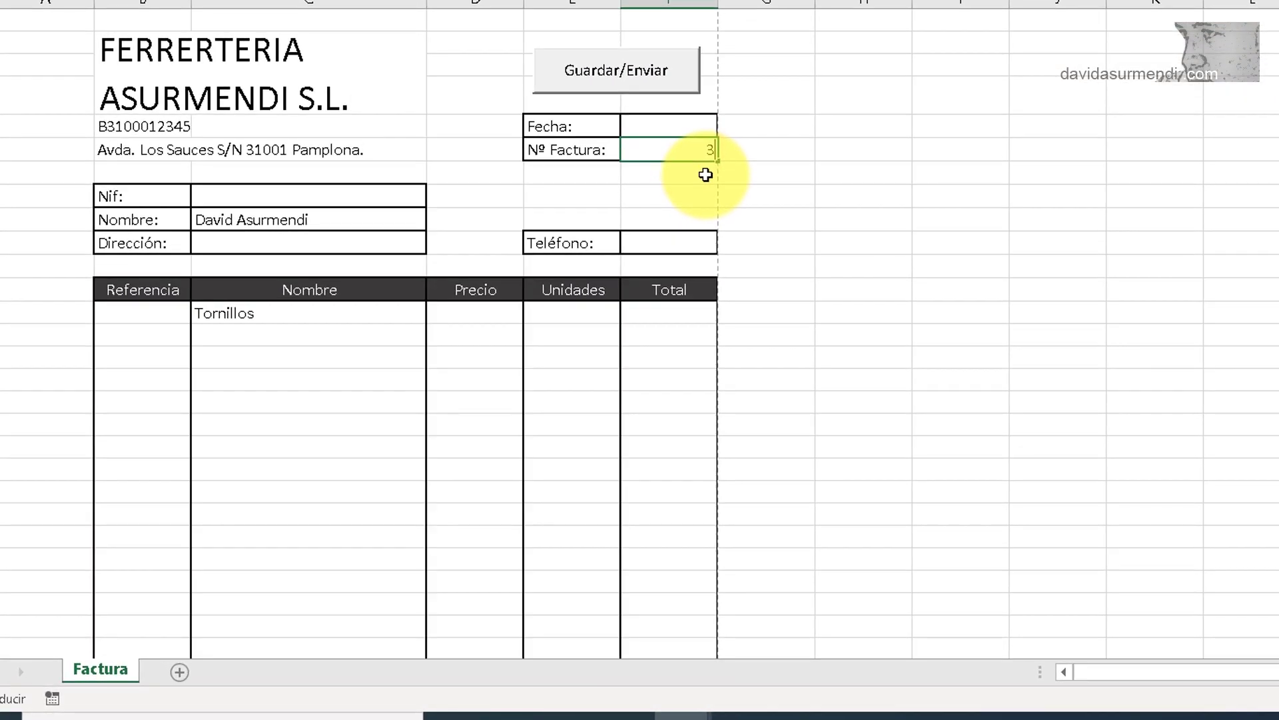
{"action": "left_click", "coordinate": [624, 86]}
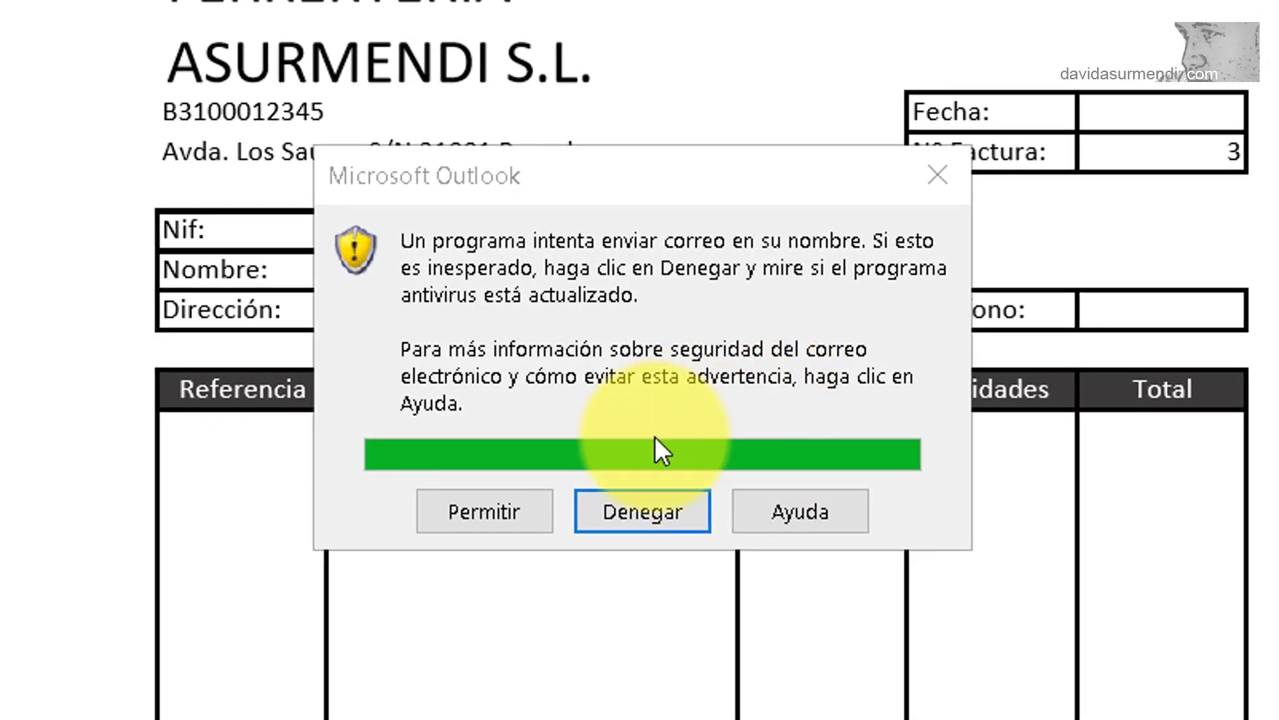
{"action": "left_click", "coordinate": [773, 515]}
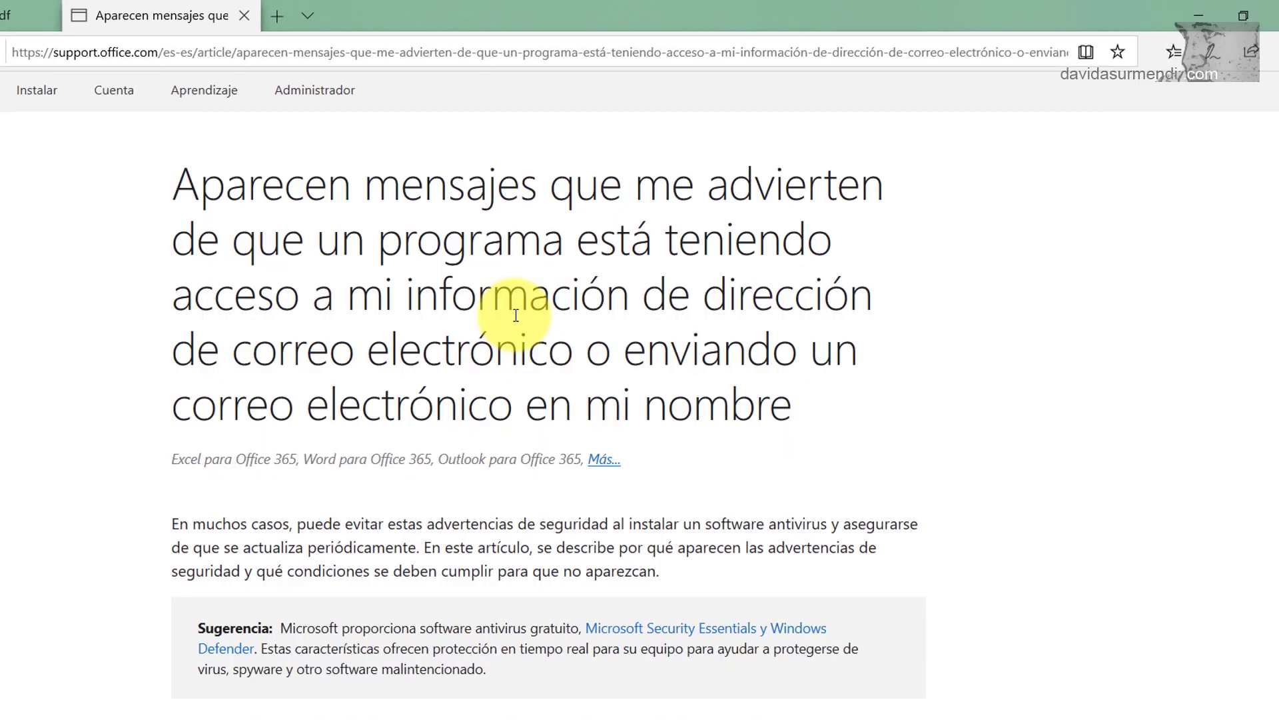
Read through the Microsoft support article on Outlook's send warning, then show the hidden tray icons
{"action": "scroll", "coordinate": [516, 315], "scroll_direction": "down", "scroll_amount": 10}
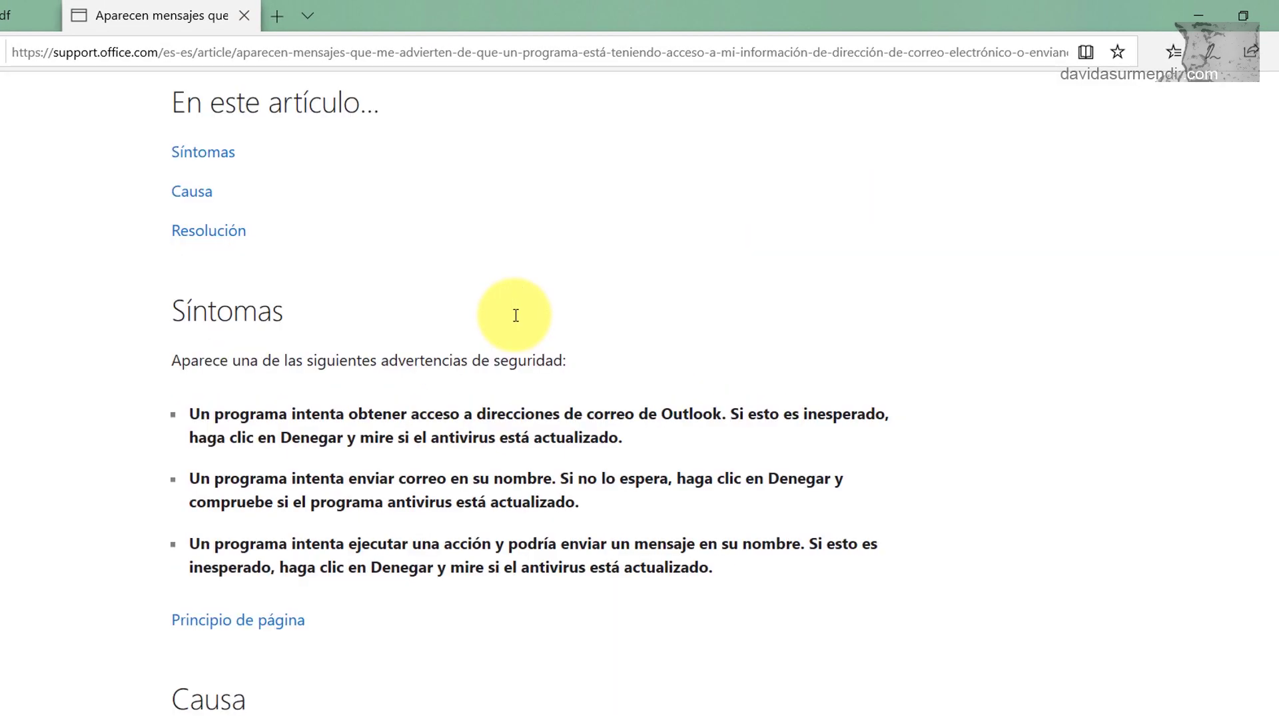
{"action": "scroll", "coordinate": [516, 315], "scroll_direction": "down", "scroll_amount": 5}
{"action": "scroll", "coordinate": [514, 314], "scroll_direction": "up", "scroll_amount": 3}
{"action": "scroll", "coordinate": [513, 317], "scroll_direction": "up", "scroll_amount": 5}
{"action": "scroll", "coordinate": [514, 320], "scroll_direction": "up", "scroll_amount": 2}
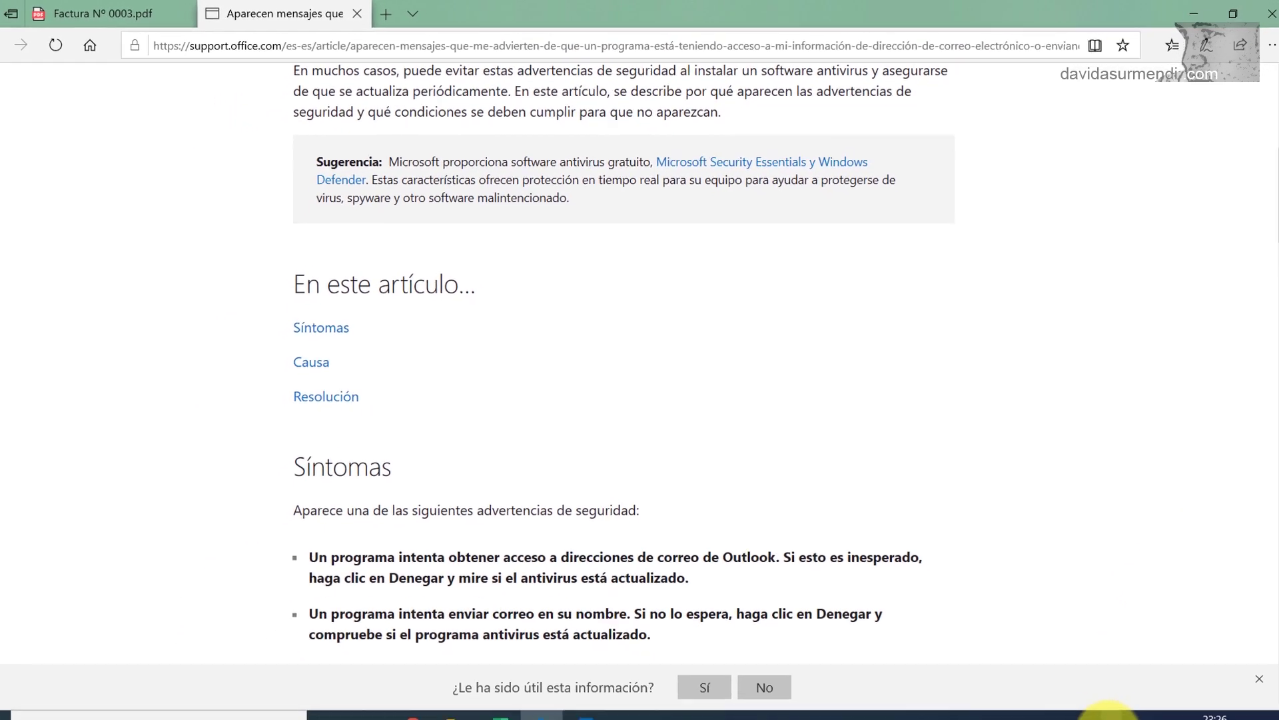
{"action": "left_click", "coordinate": [1106, 713]}
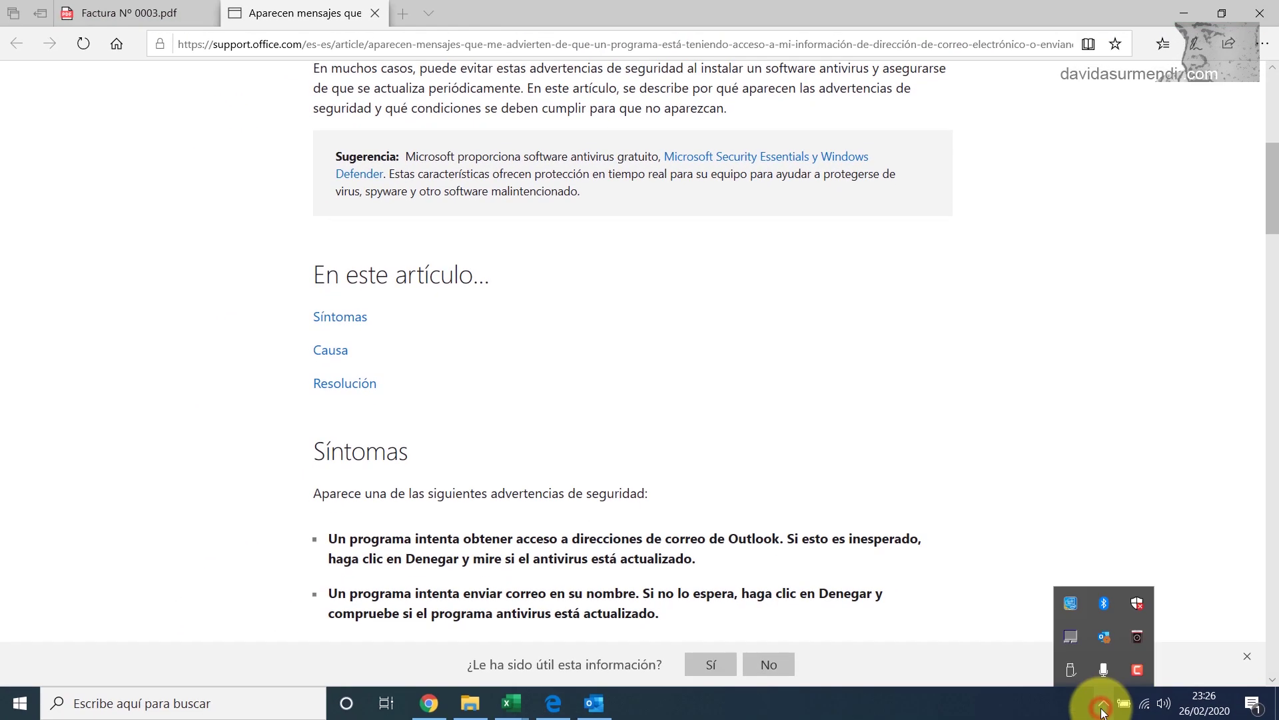
Turn on real-time protection under Windows Security's virus and threat protection
{"action": "left_click", "coordinate": [1140, 610]}
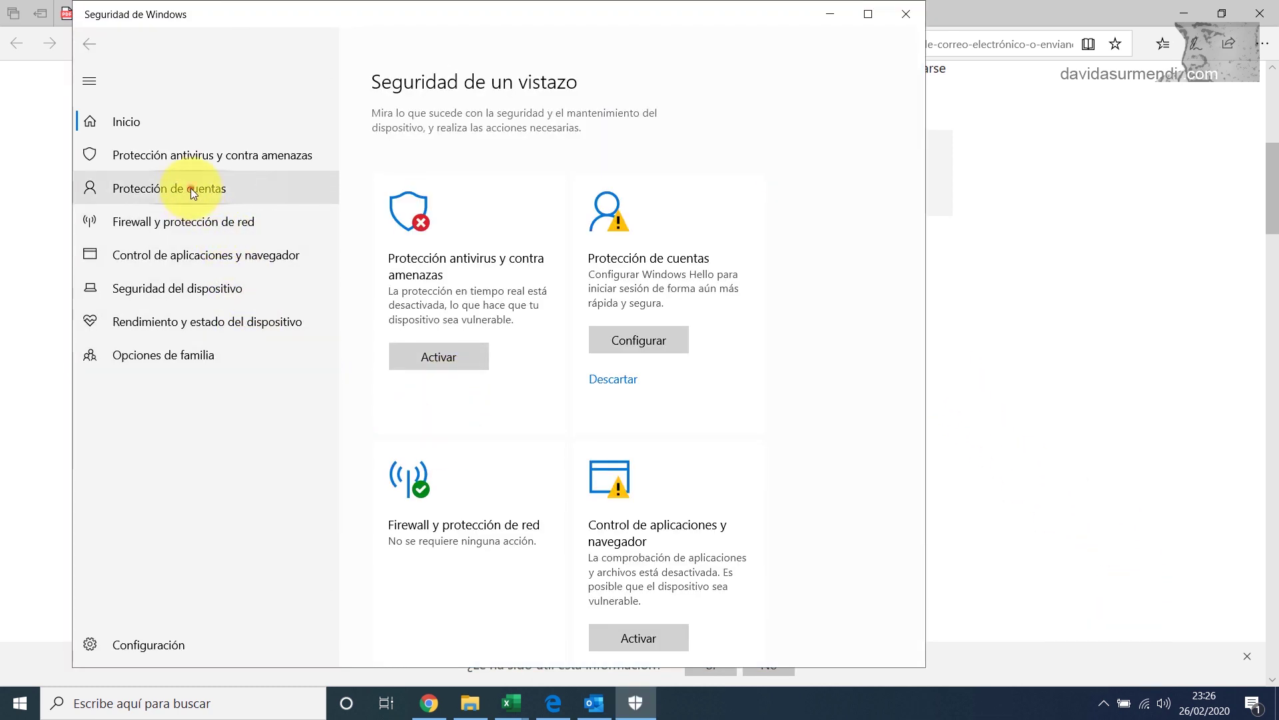
{"action": "left_click", "coordinate": [233, 161]}
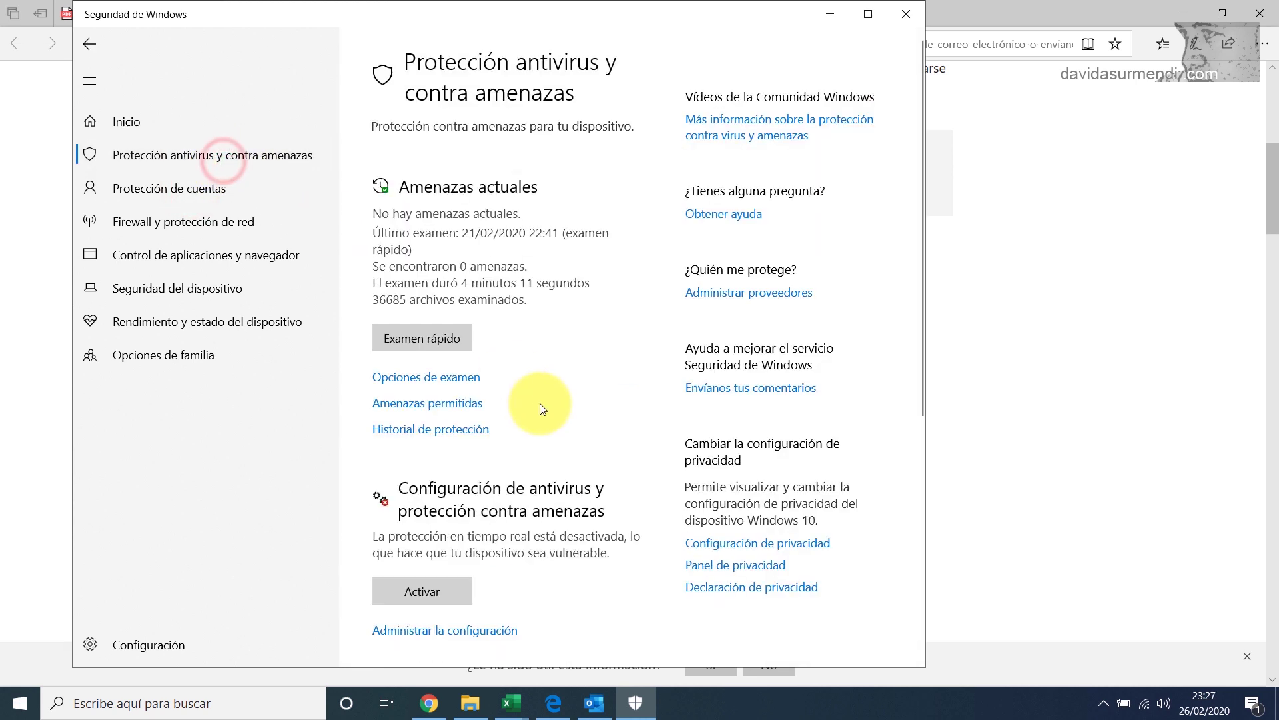
{"action": "scroll", "coordinate": [540, 403], "scroll_direction": "down", "scroll_amount": 2}
{"action": "scroll", "coordinate": [540, 402], "scroll_direction": "down", "scroll_amount": 2}
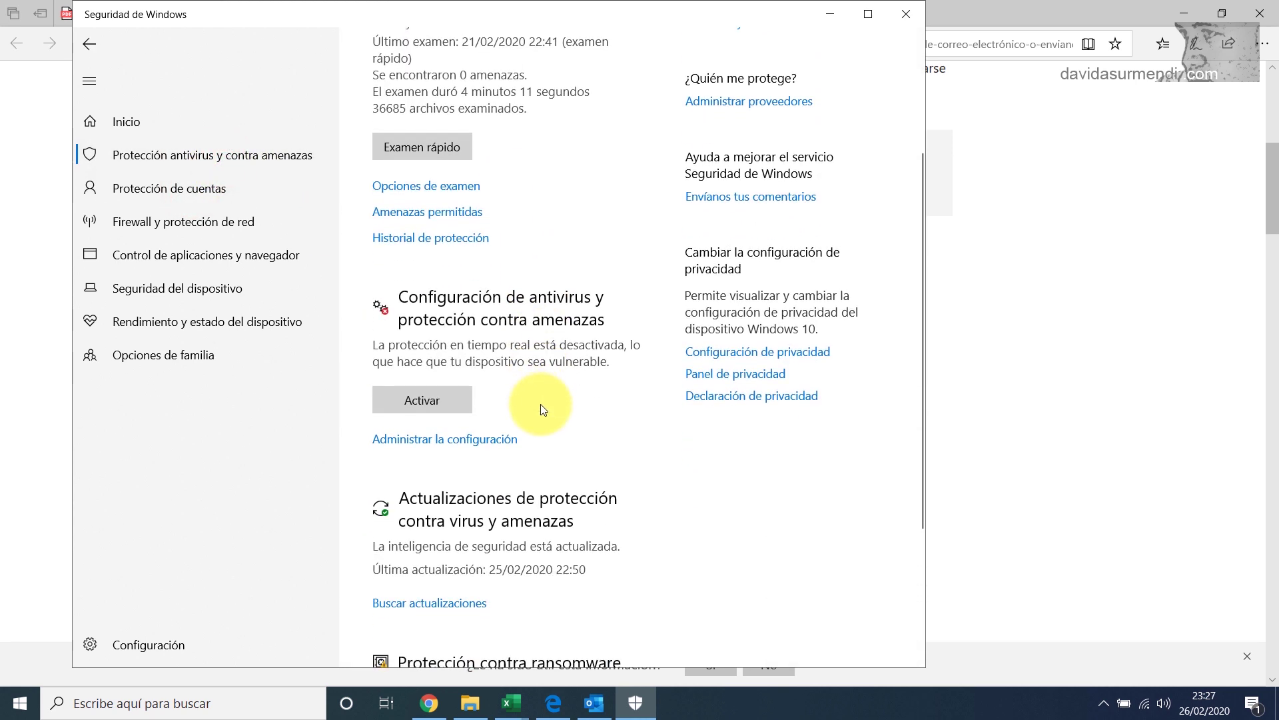
{"action": "scroll", "coordinate": [541, 404], "scroll_direction": "down", "scroll_amount": 2}
{"action": "left_click", "coordinate": [432, 303]}
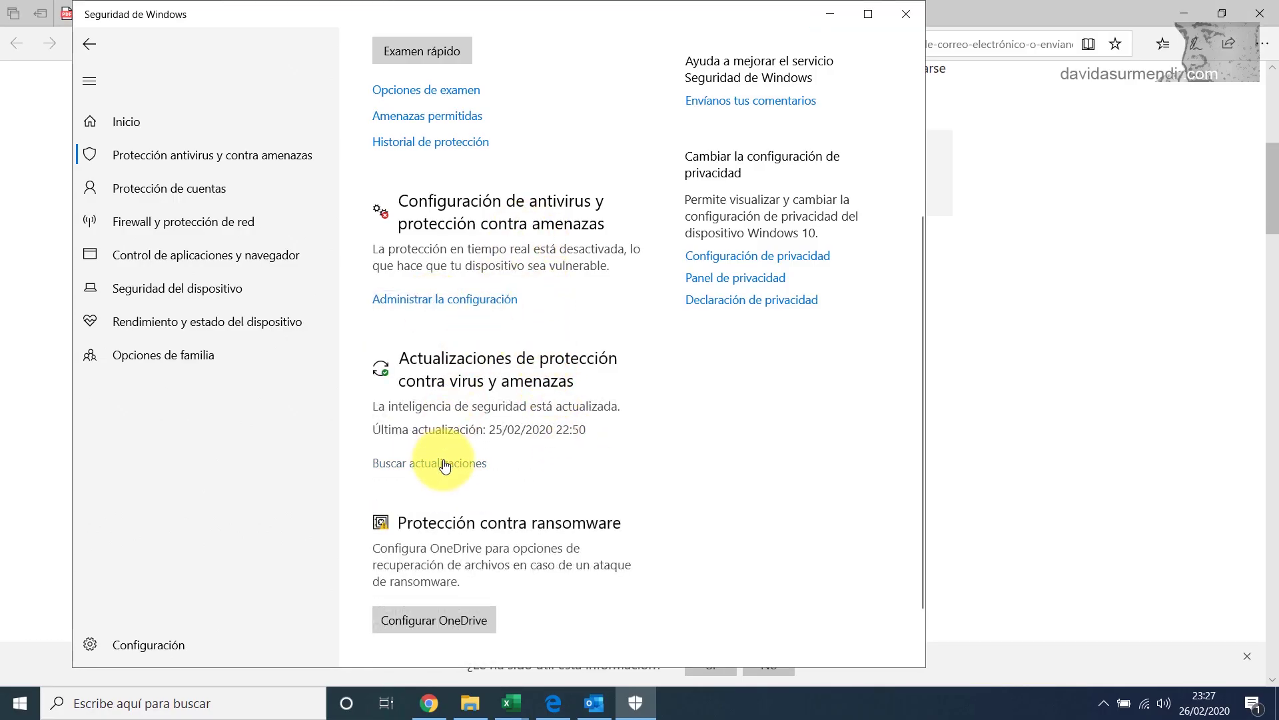
{"action": "left_click", "coordinate": [478, 364]}
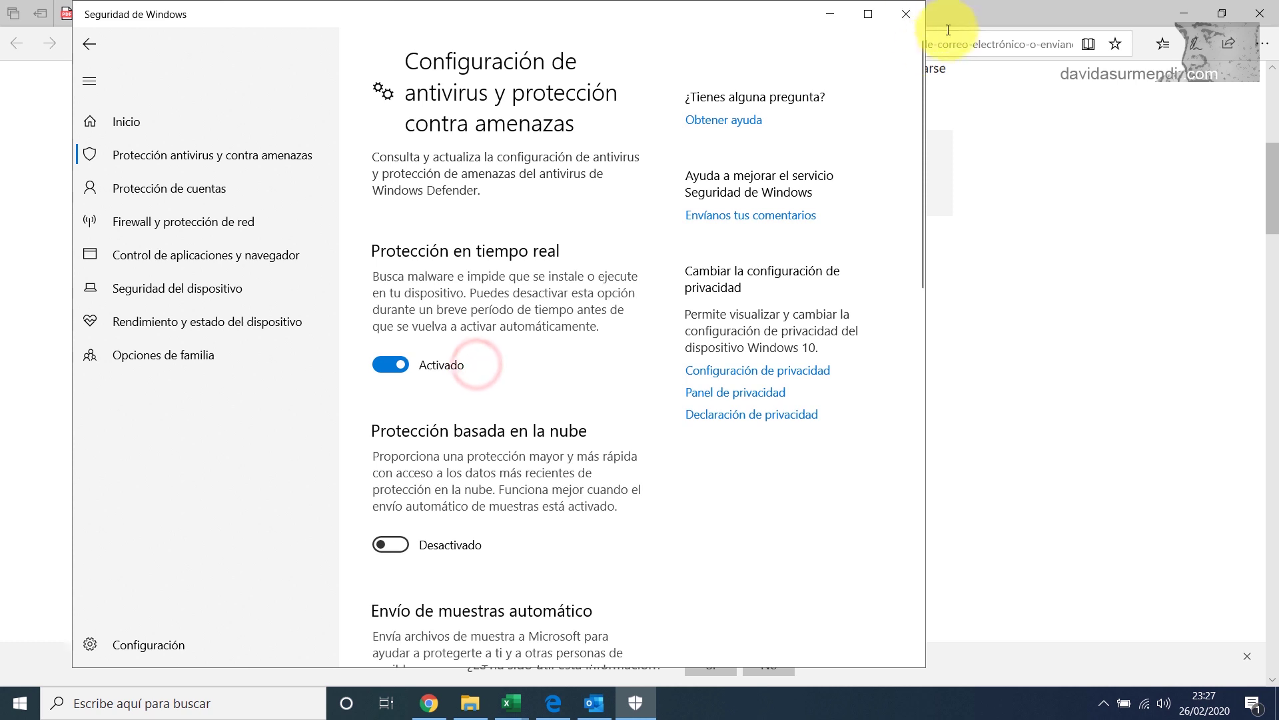
Close Windows Security and the help tab, then allow Outlook to send invoice 0003
{"action": "left_click", "coordinate": [910, 17]}
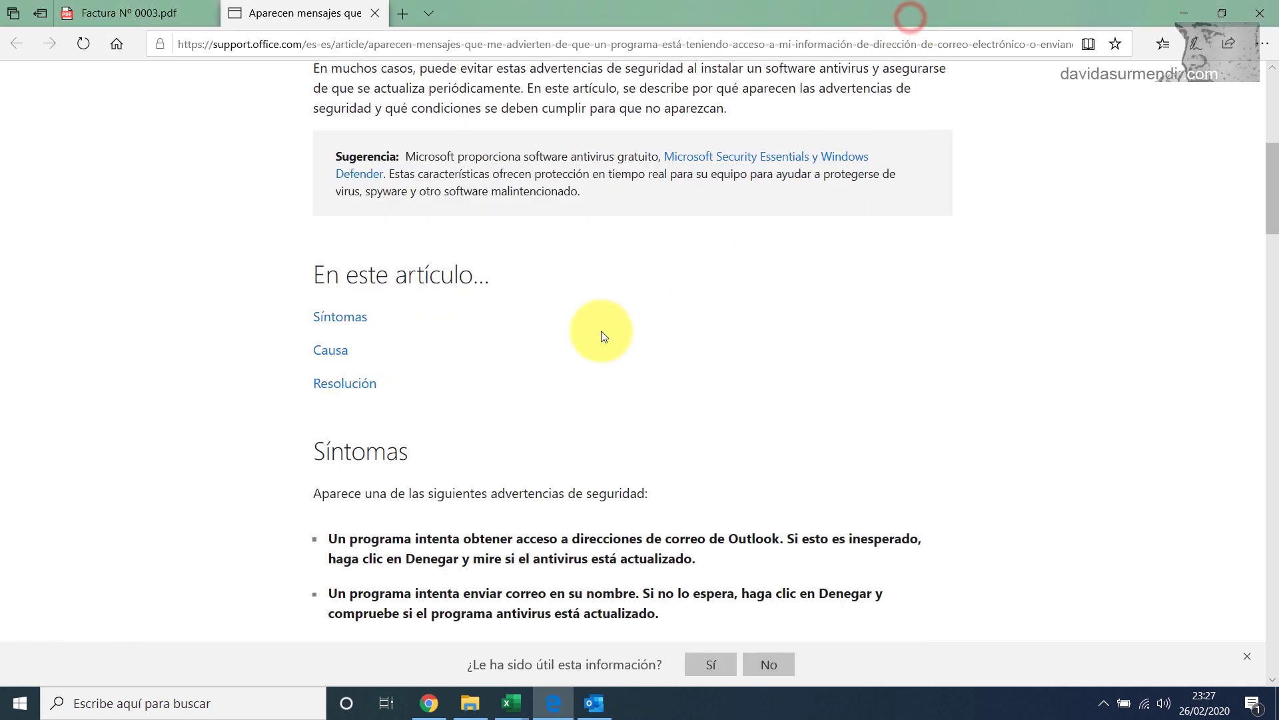
{"action": "left_click", "coordinate": [374, 14]}
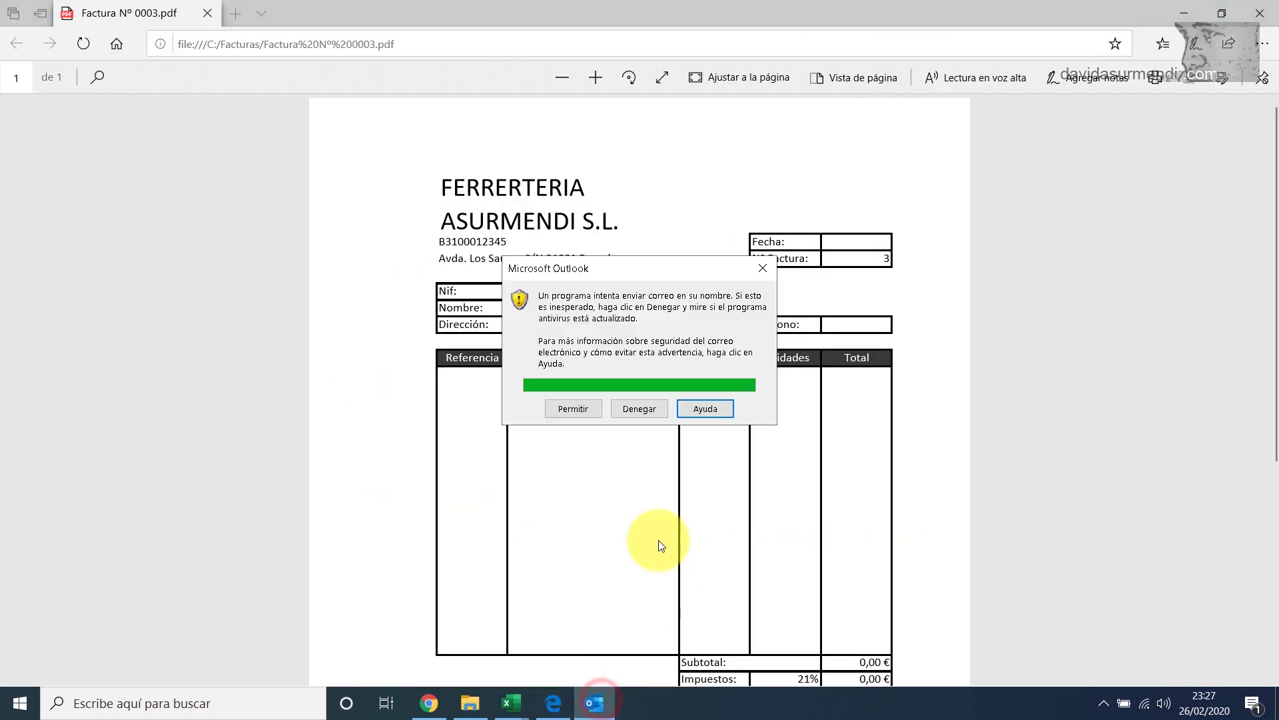
{"action": "left_click", "coordinate": [587, 408]}
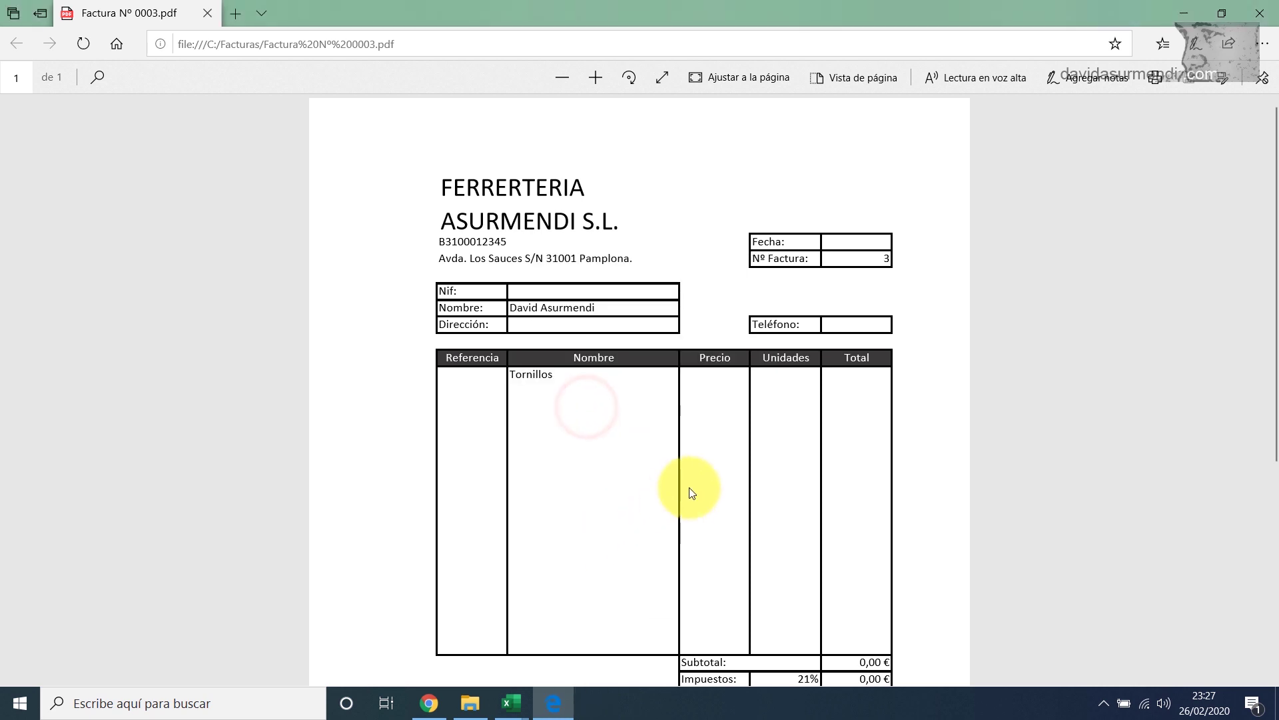
Set invoice number 4 in F6 and run Guardar/Enviar to export and email Factura Nº 0004.pdf
{"action": "left_click", "coordinate": [1276, 6]}
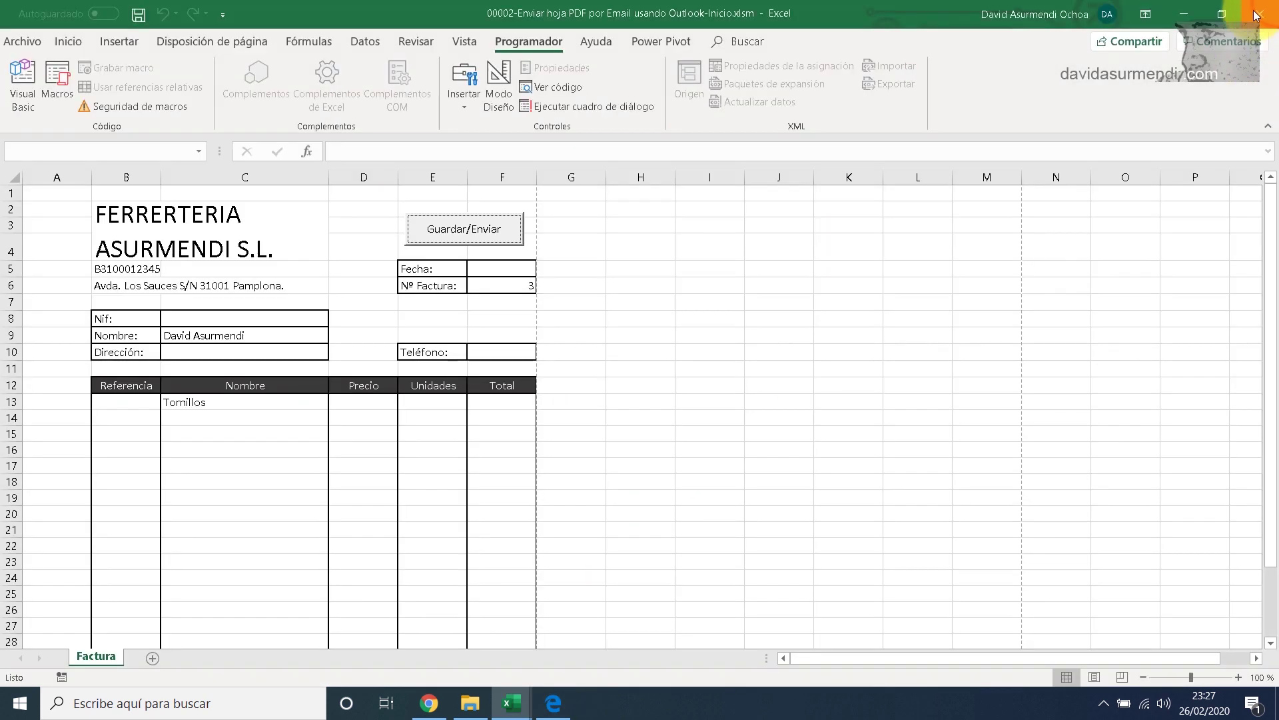
{"action": "mouse_move", "coordinate": [553, 703]}
{"action": "left_click", "coordinate": [457, 634]}
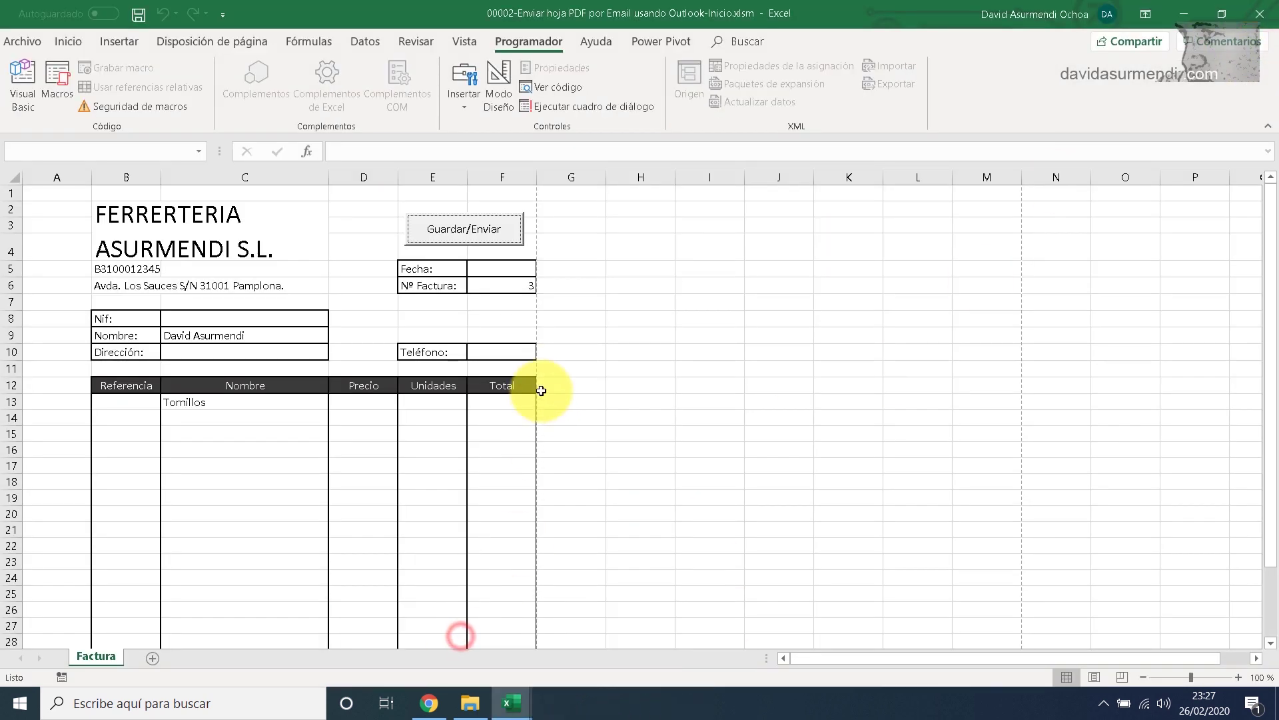
{"action": "left_click", "coordinate": [529, 285]}
{"action": "type", "text": "4"}
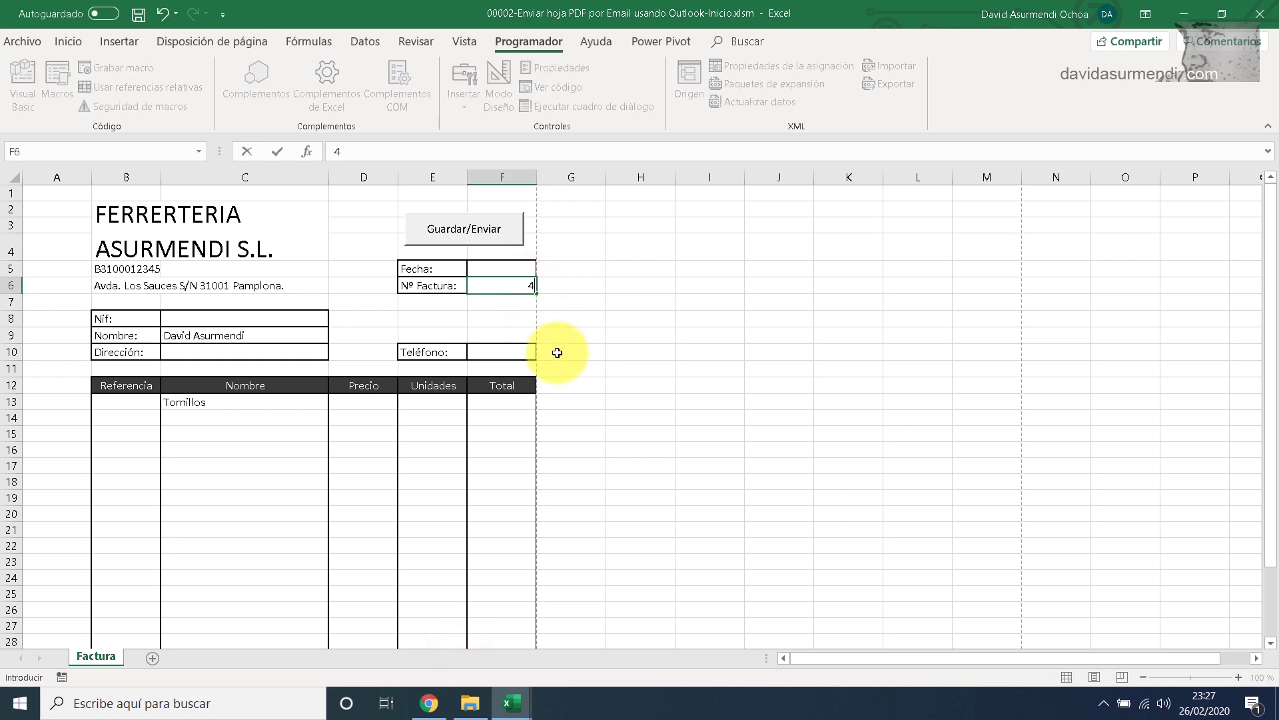
{"action": "left_click", "coordinate": [607, 366]}
{"action": "left_click", "coordinate": [490, 234]}
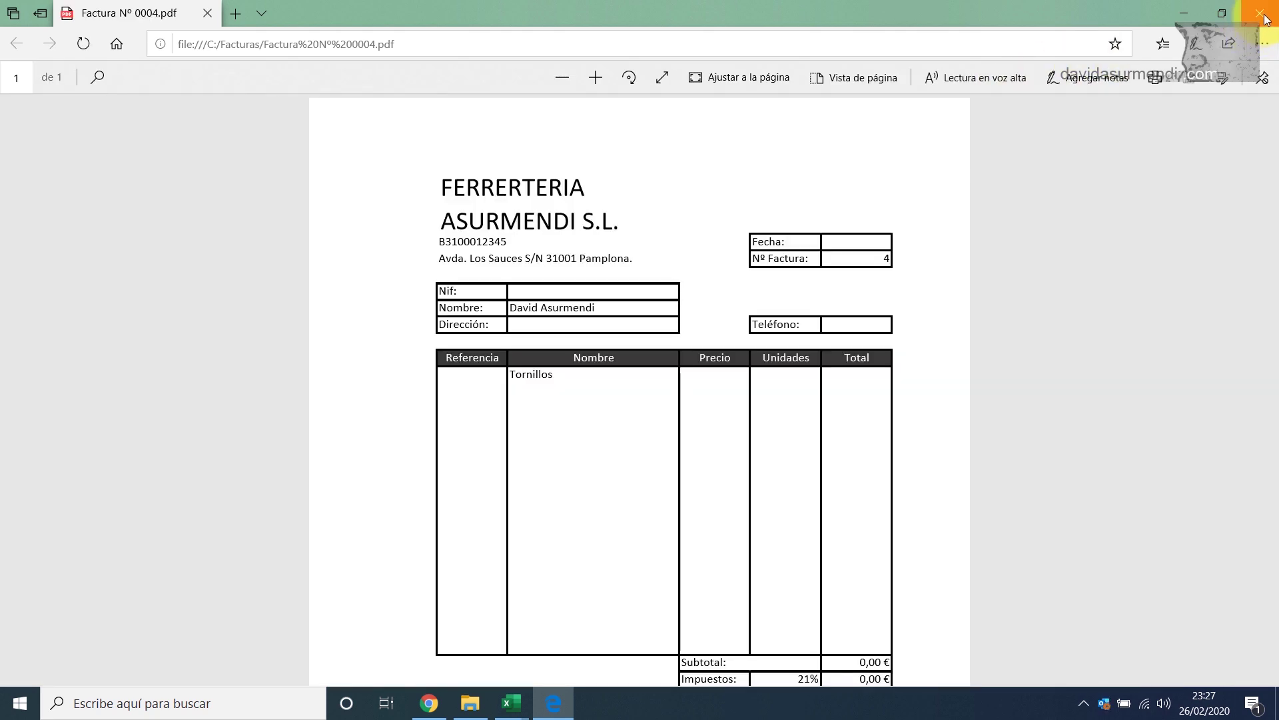
{"action": "left_click", "coordinate": [1261, 13]}
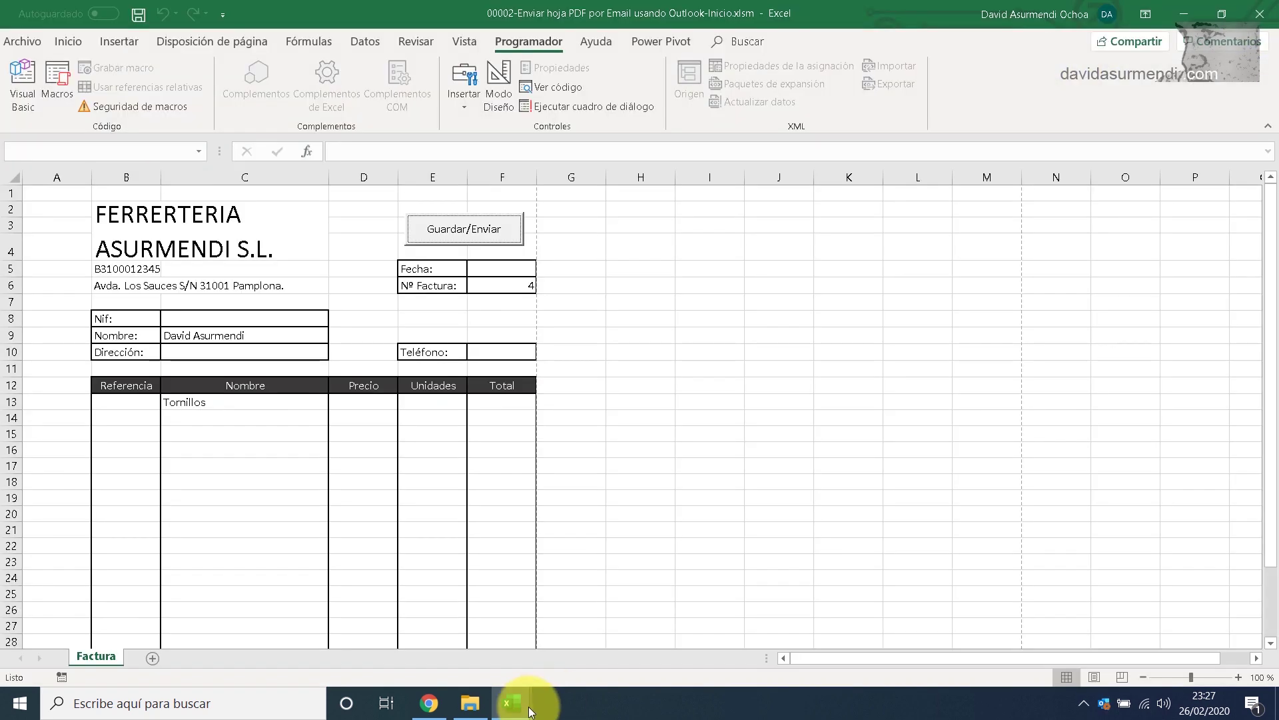
{"action": "left_click", "coordinate": [650, 629]}
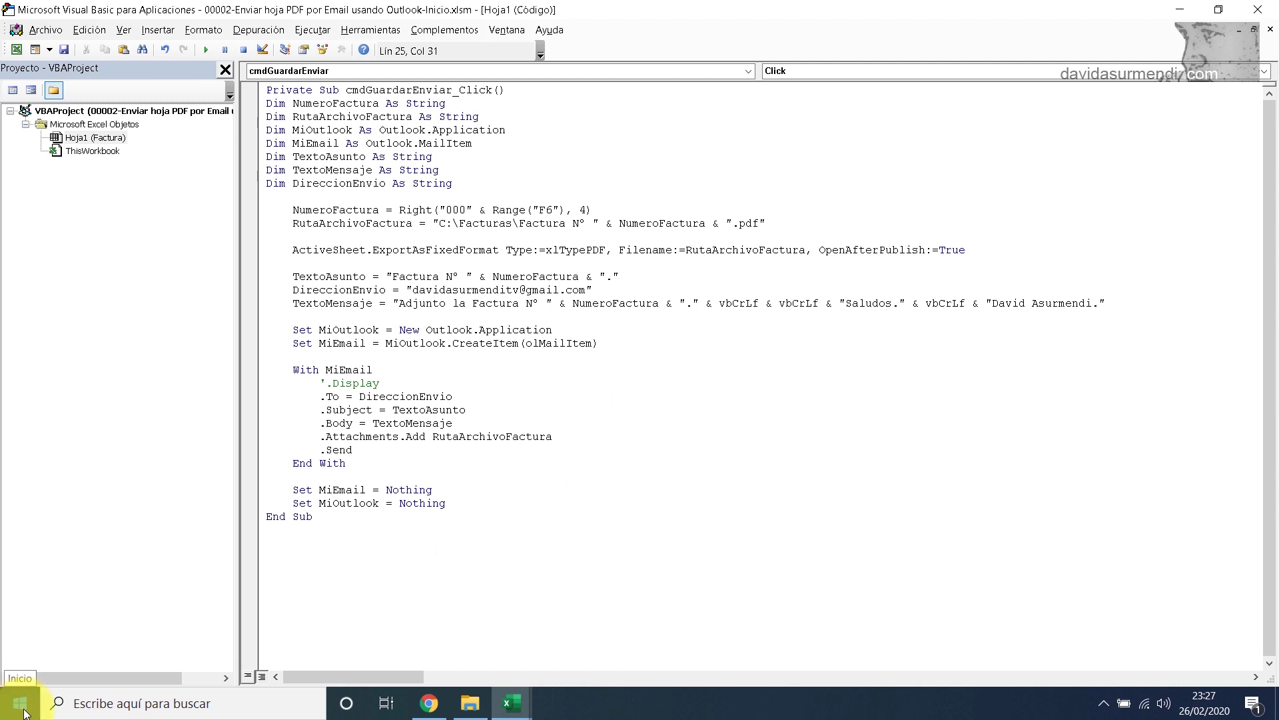
Launch Outlook from a Start search for 'out' and show the Elementos enviados folder
{"action": "left_click", "coordinate": [23, 711]}
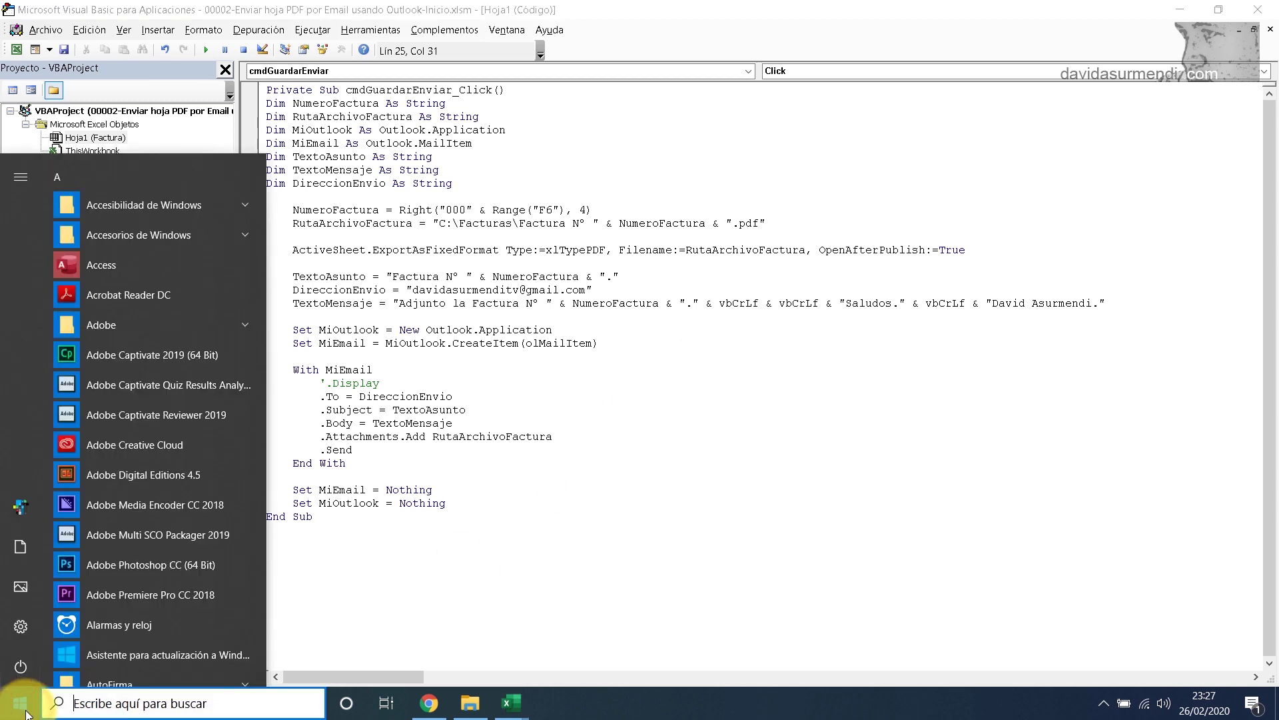
{"action": "type", "text": "o"}
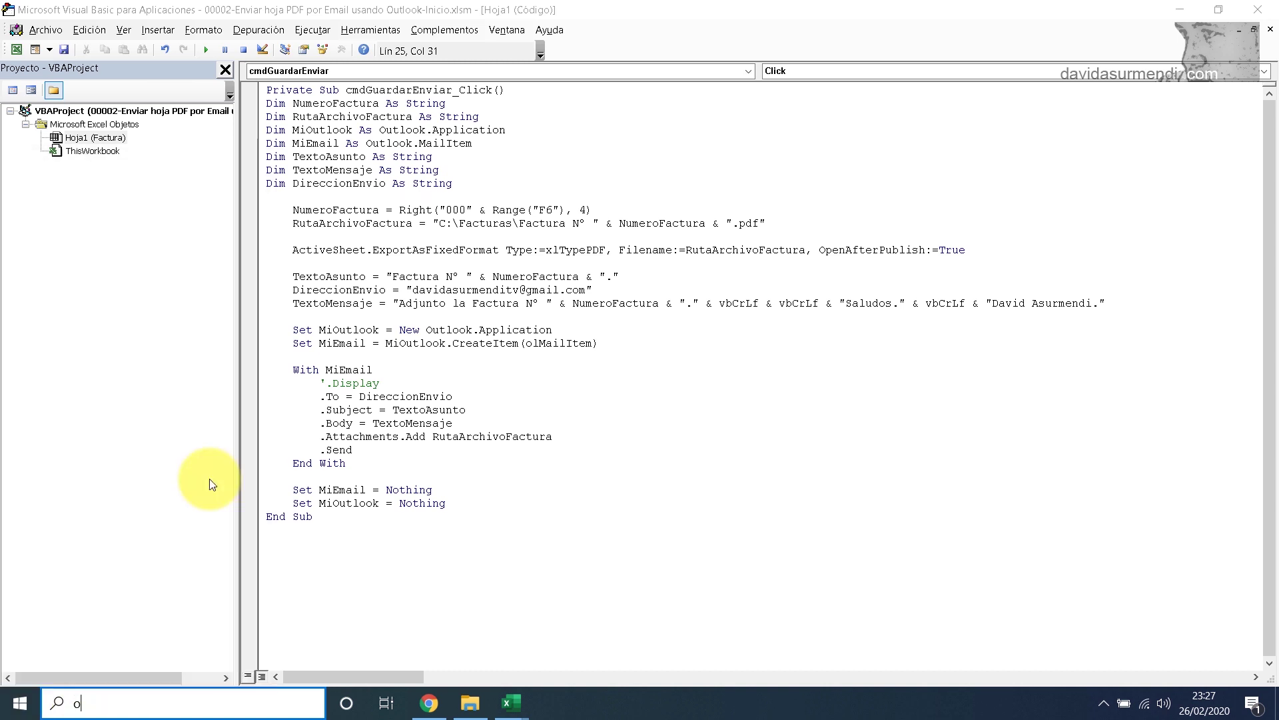
{"action": "type", "text": "ut"}
{"action": "key", "text": "Return"}
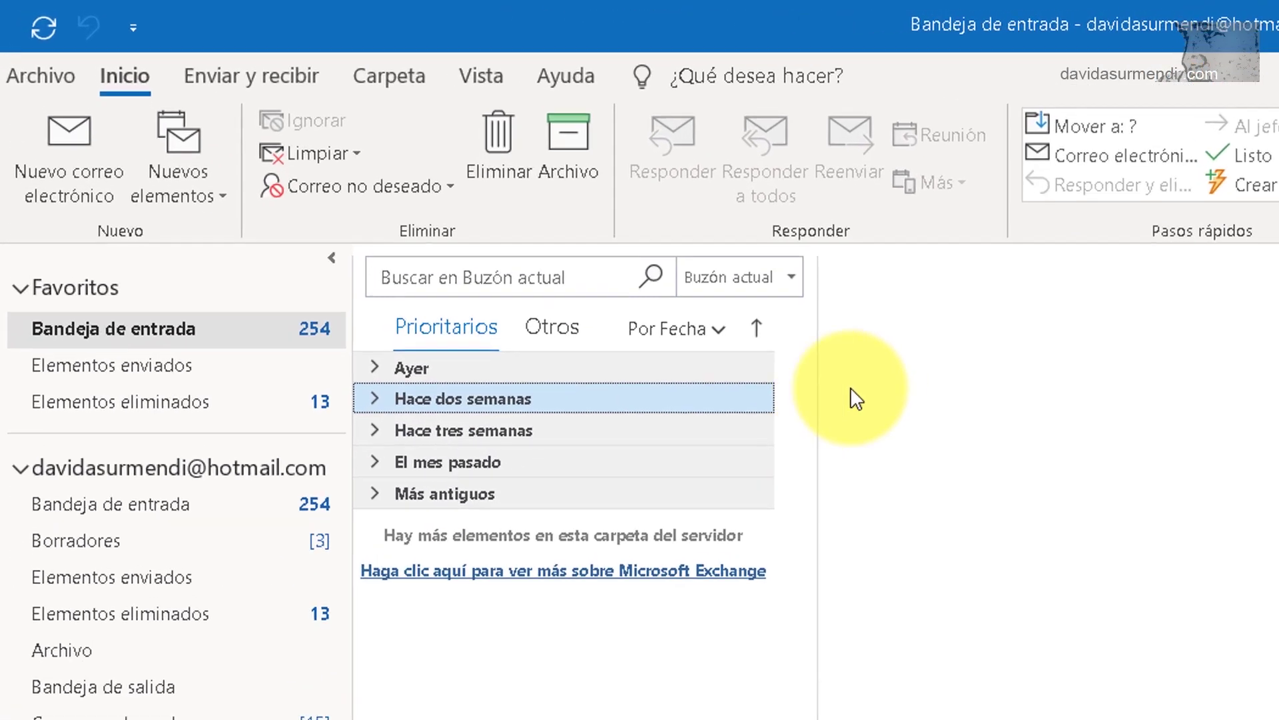
{"action": "left_click", "coordinate": [173, 619]}
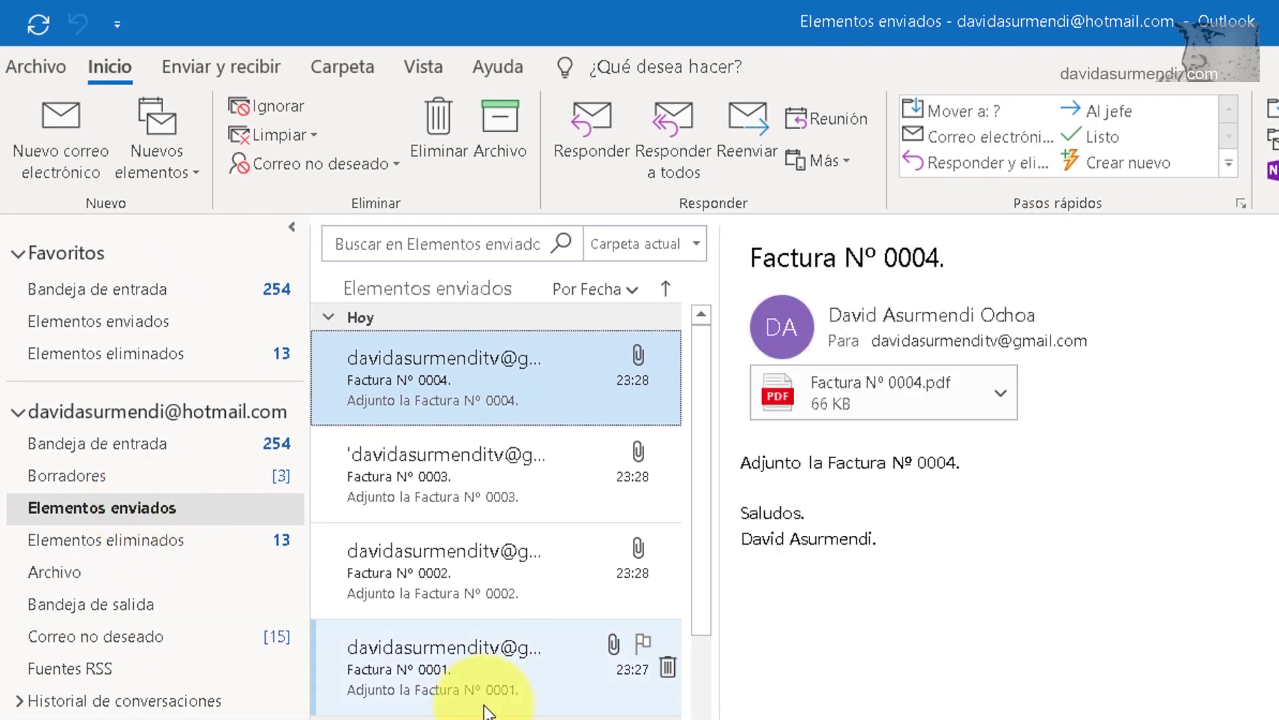
Check the sent Factura Nº 0001 through 0004 messages and their attached PDFs
{"action": "left_click", "coordinate": [475, 687]}
{"action": "left_click", "coordinate": [461, 581]}
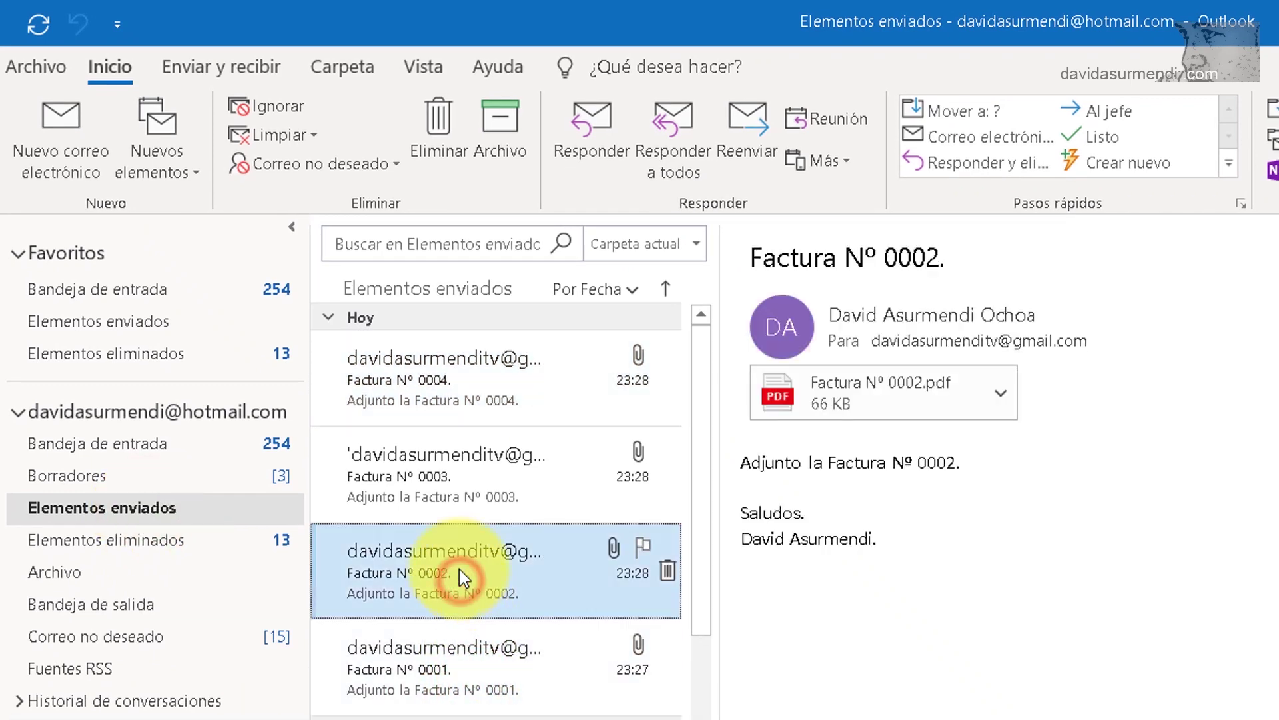
{"action": "left_click", "coordinate": [461, 487]}
{"action": "left_click", "coordinate": [477, 382]}
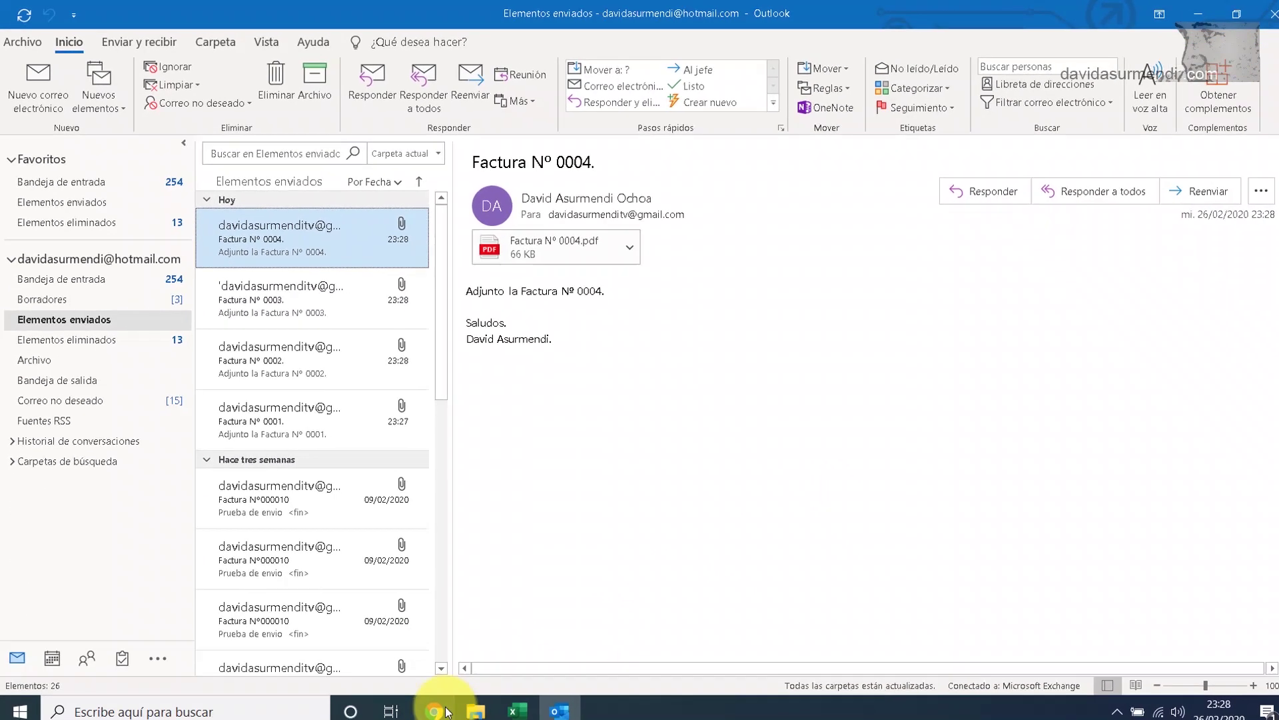
{"action": "left_click", "coordinate": [429, 704]}
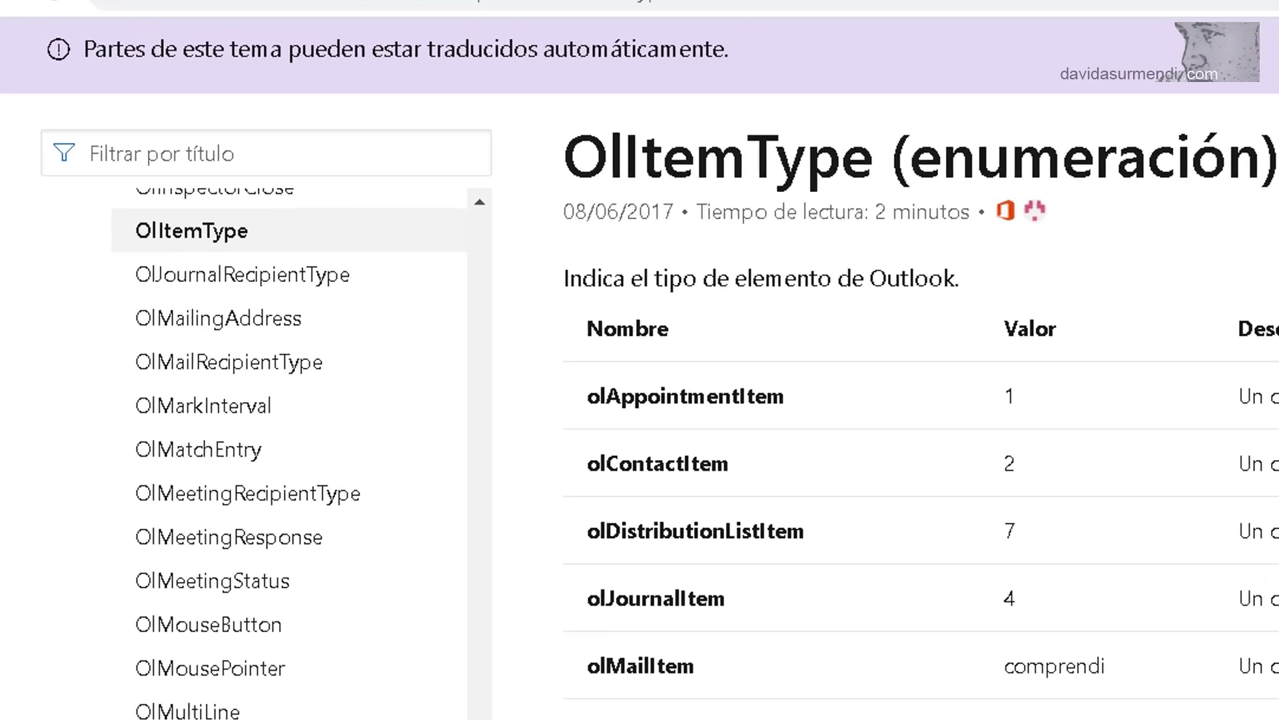
In the Gmail inbox, open the received Factura Nº 0001 email and preview its PDF attachment
{"action": "left_click", "coordinate": [300, 13]}
{"action": "left_click", "coordinate": [507, 14]}
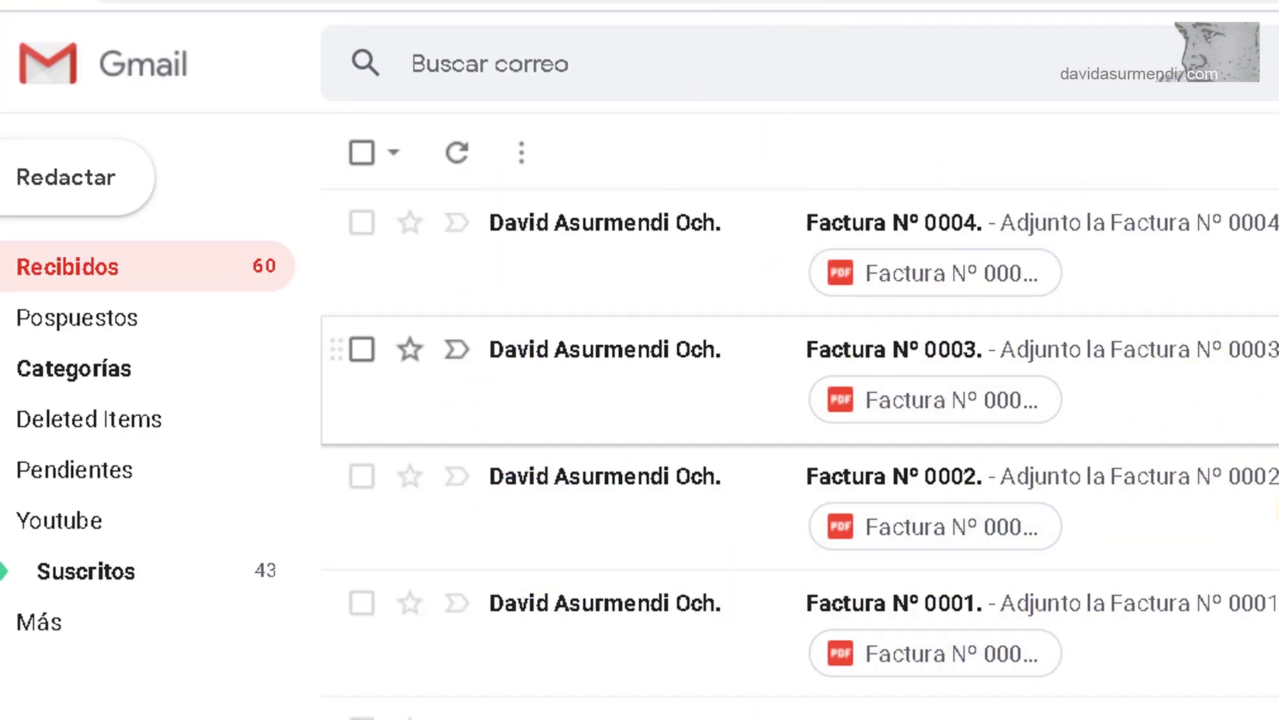
{"action": "left_click", "coordinate": [1146, 656]}
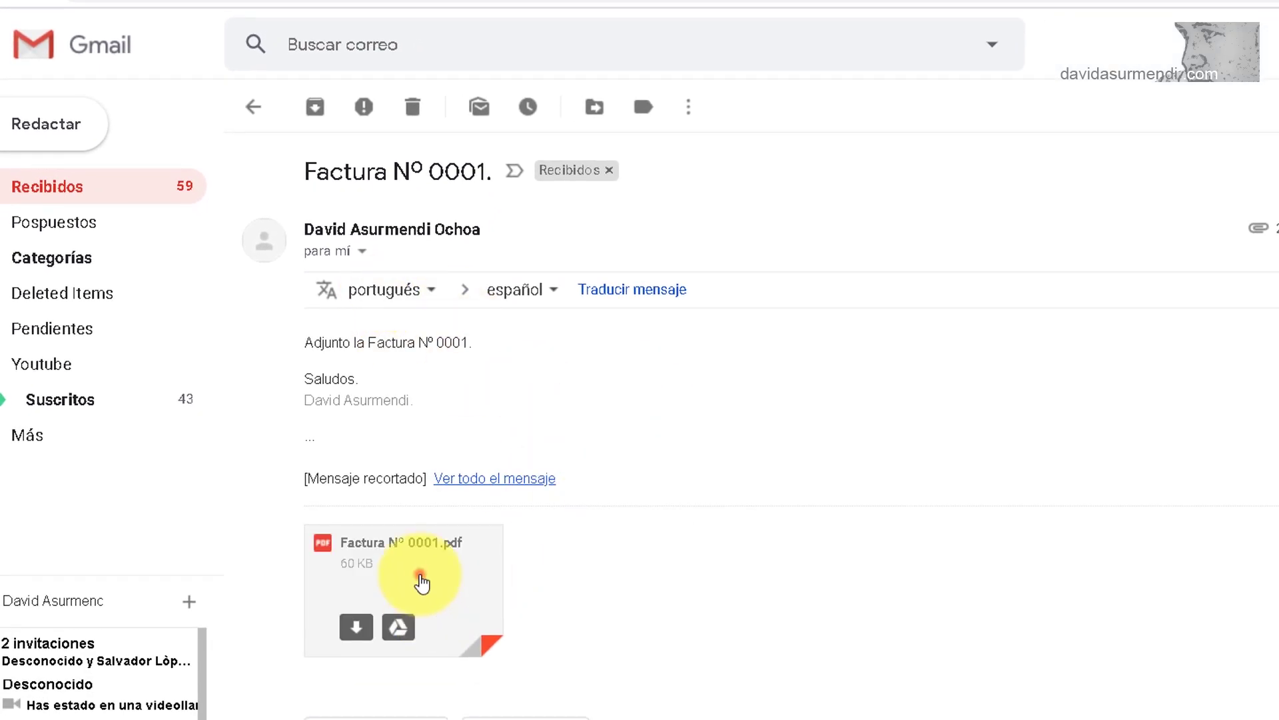
{"action": "left_click", "coordinate": [420, 578]}
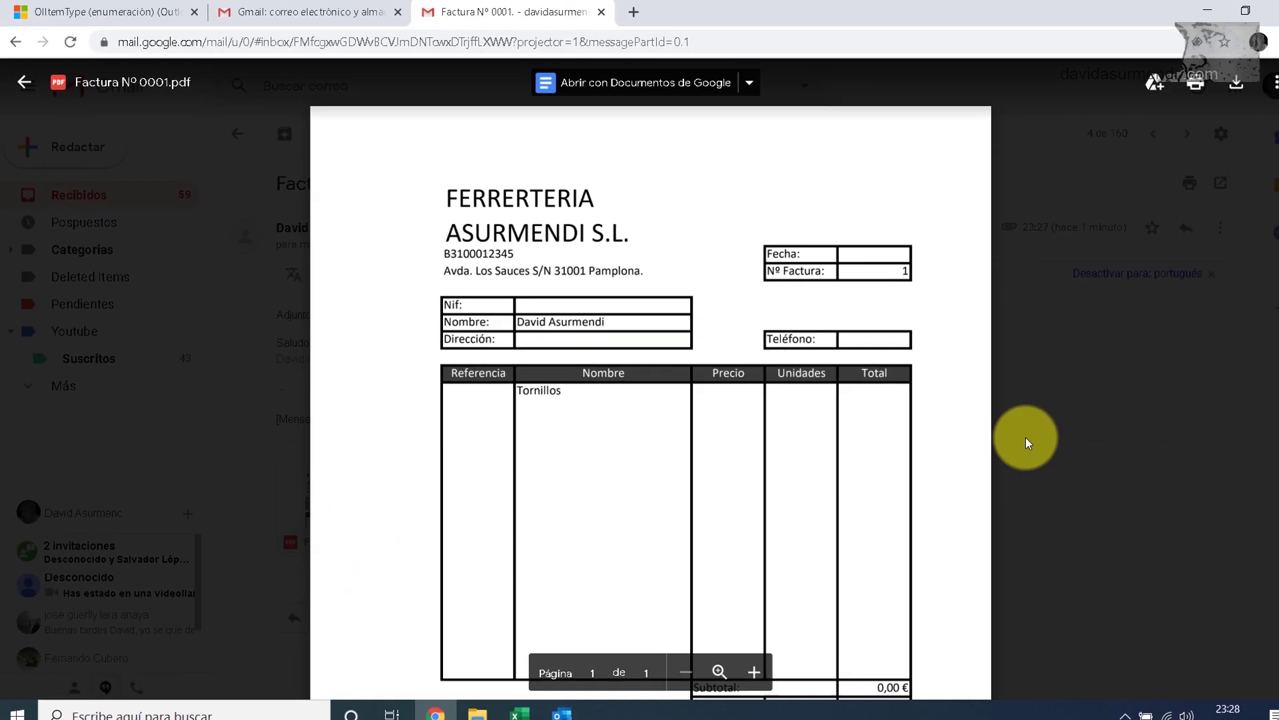
{"action": "left_click", "coordinate": [601, 12]}
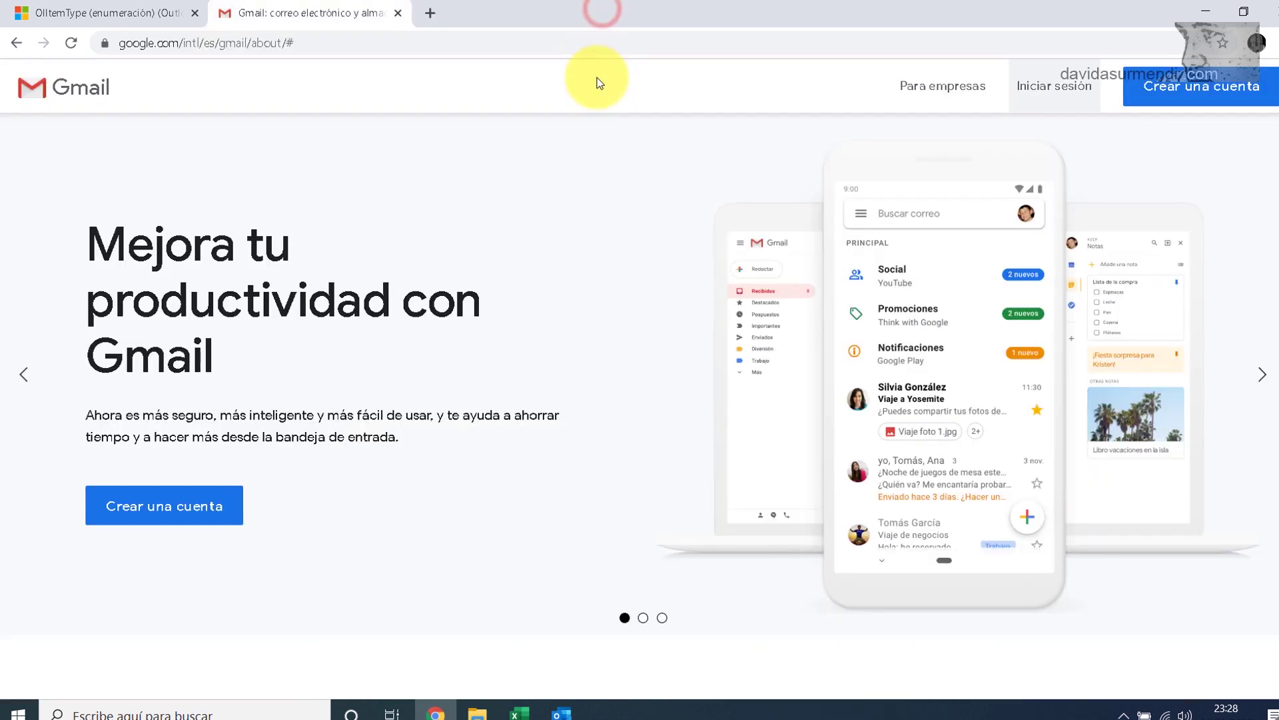
{"action": "left_click", "coordinate": [562, 713]}
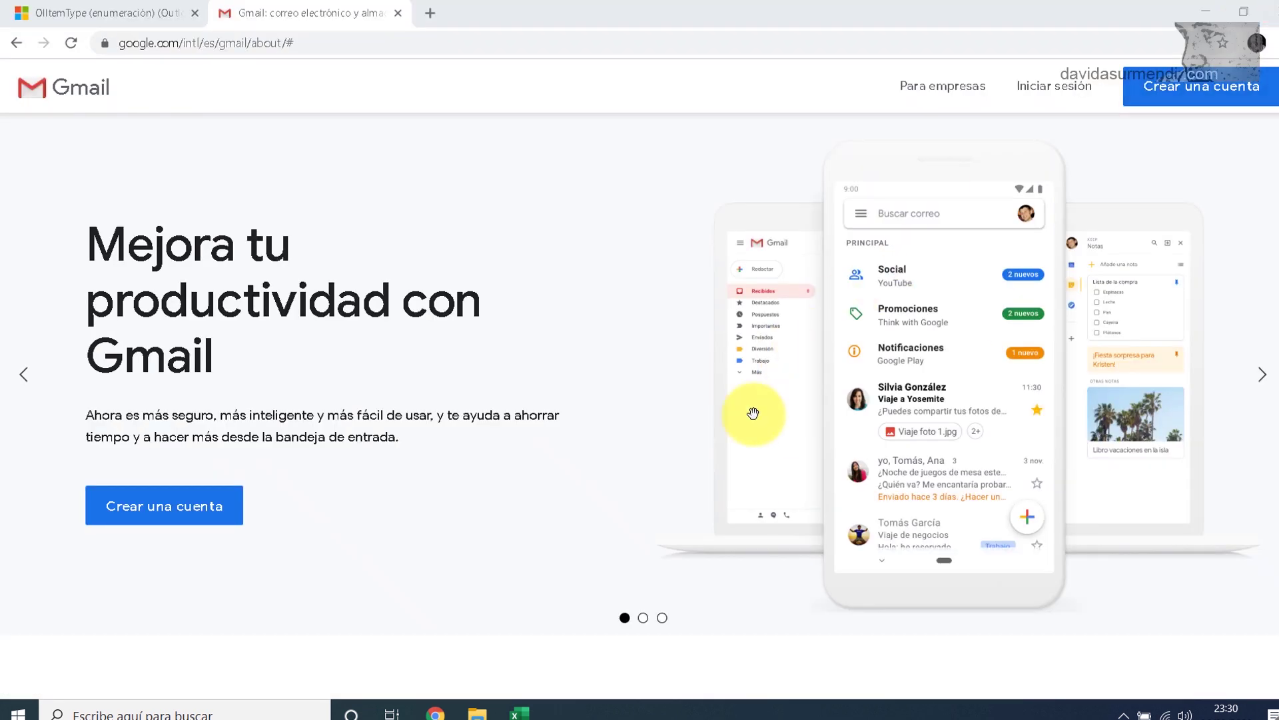
Enter 5 as the invoice number in F6 and run Guardar/Enviar to send Factura Nº 0005.pdf
{"action": "left_click", "coordinate": [520, 712]}
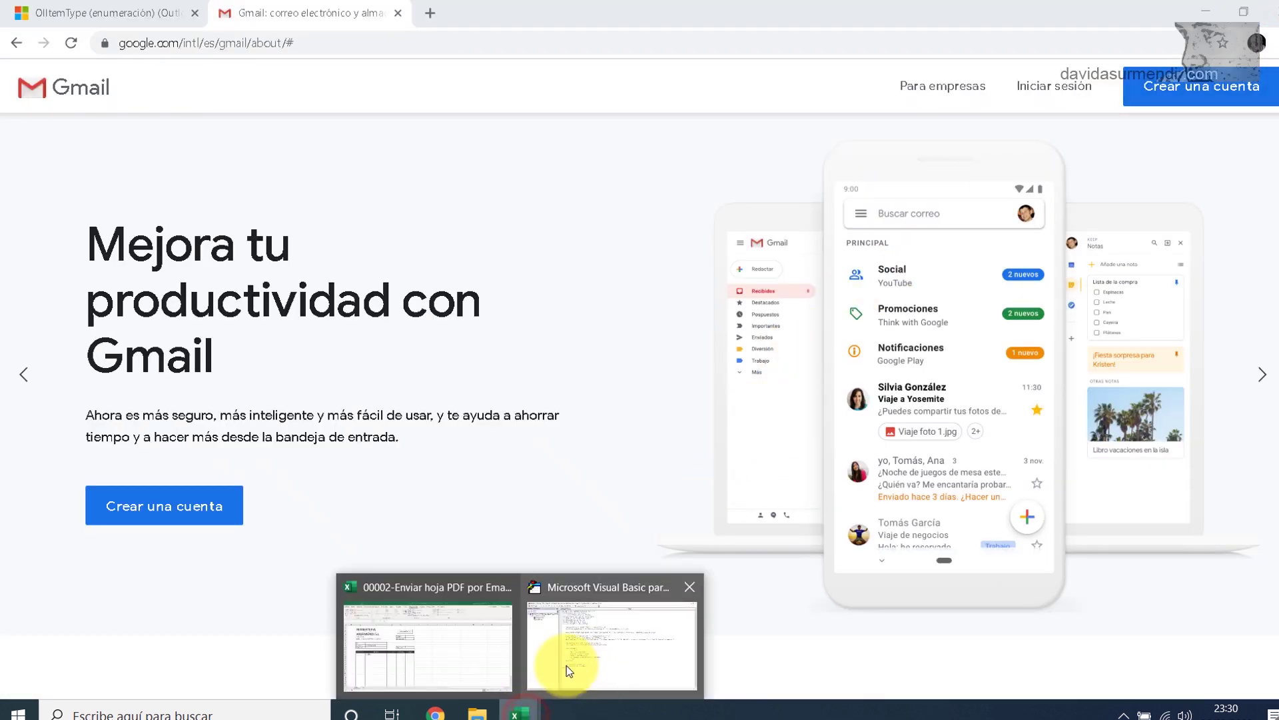
{"action": "left_click", "coordinate": [428, 666]}
{"action": "left_click", "coordinate": [535, 289]}
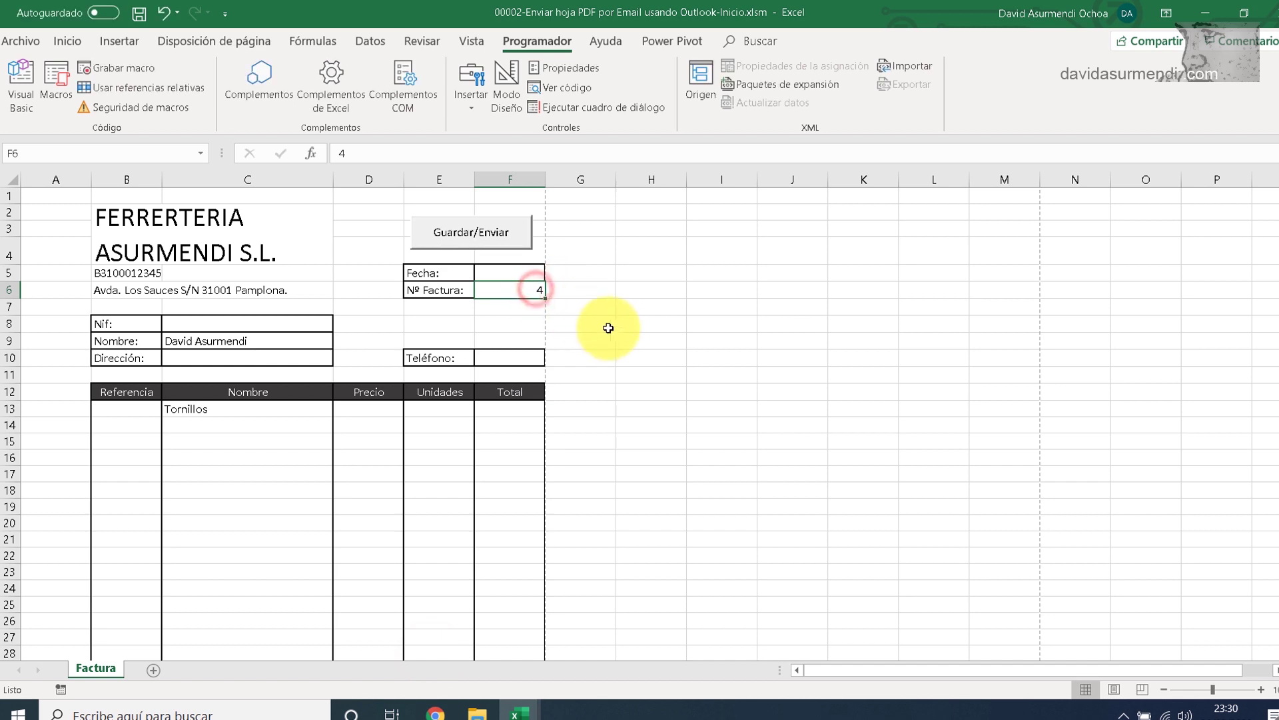
{"action": "type", "text": "5"}
{"action": "key", "text": "Return"}
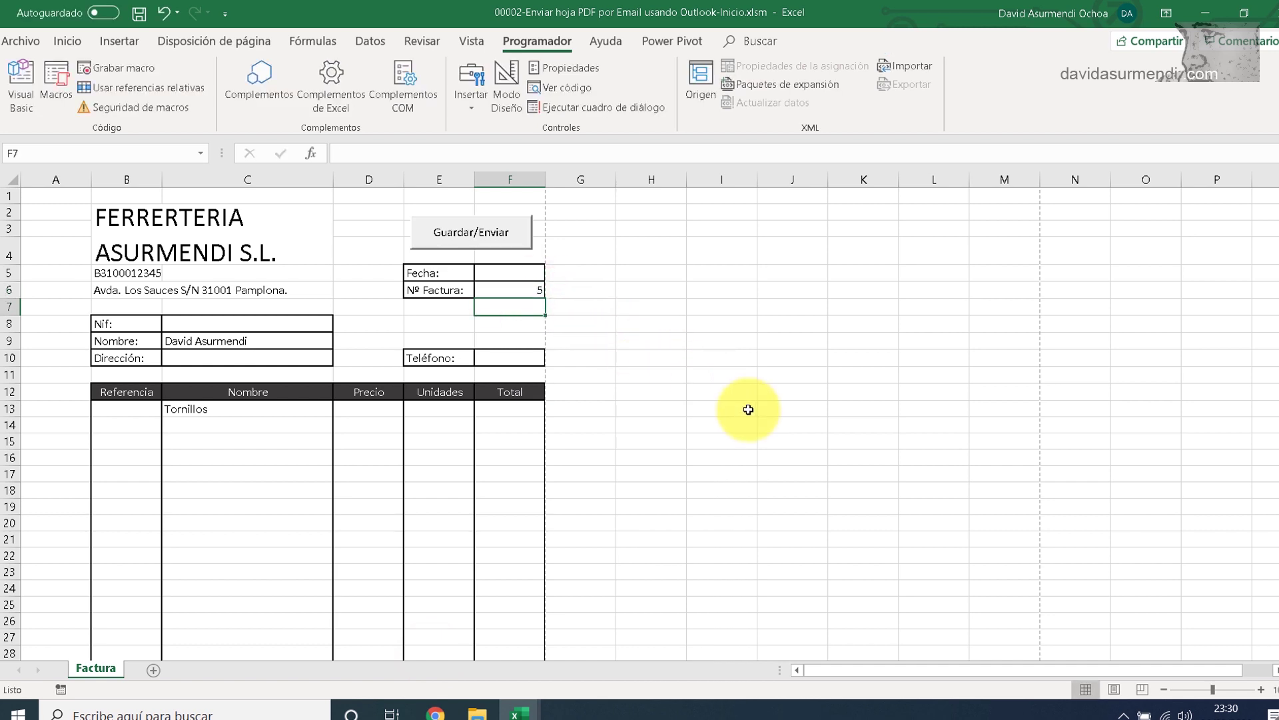
{"action": "left_click", "coordinate": [506, 236]}
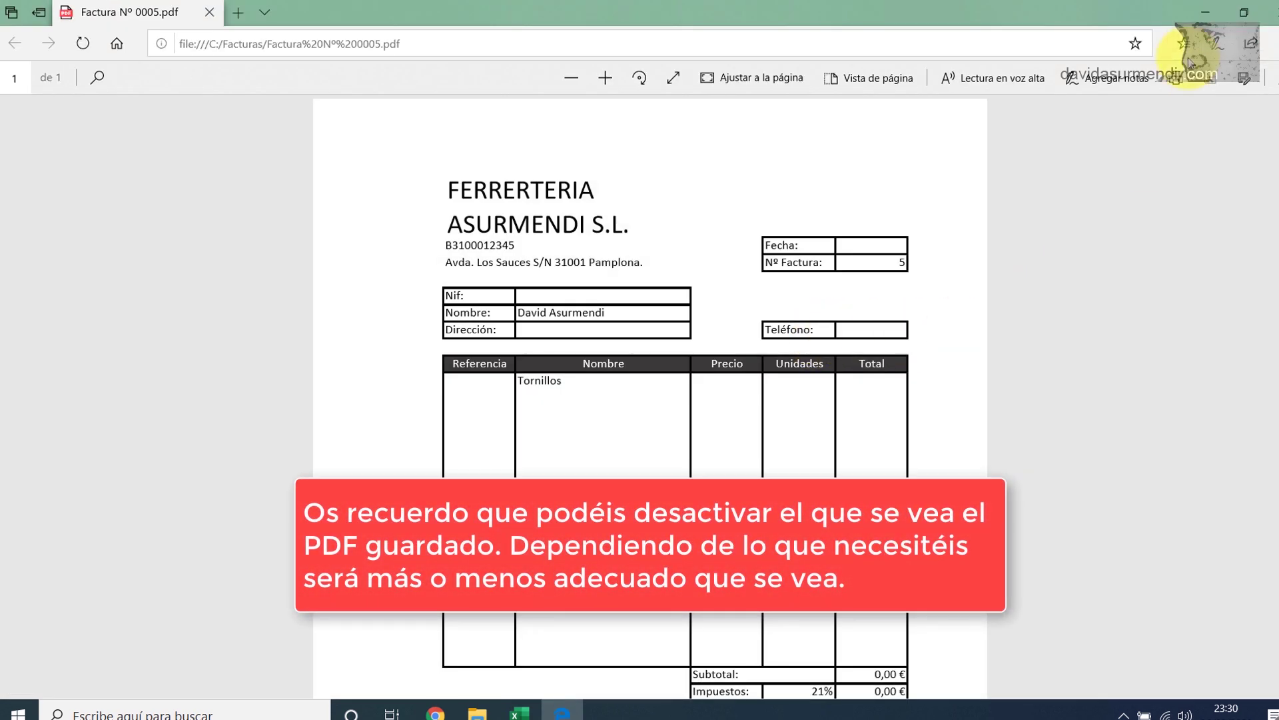
{"action": "left_click", "coordinate": [1269, 10]}
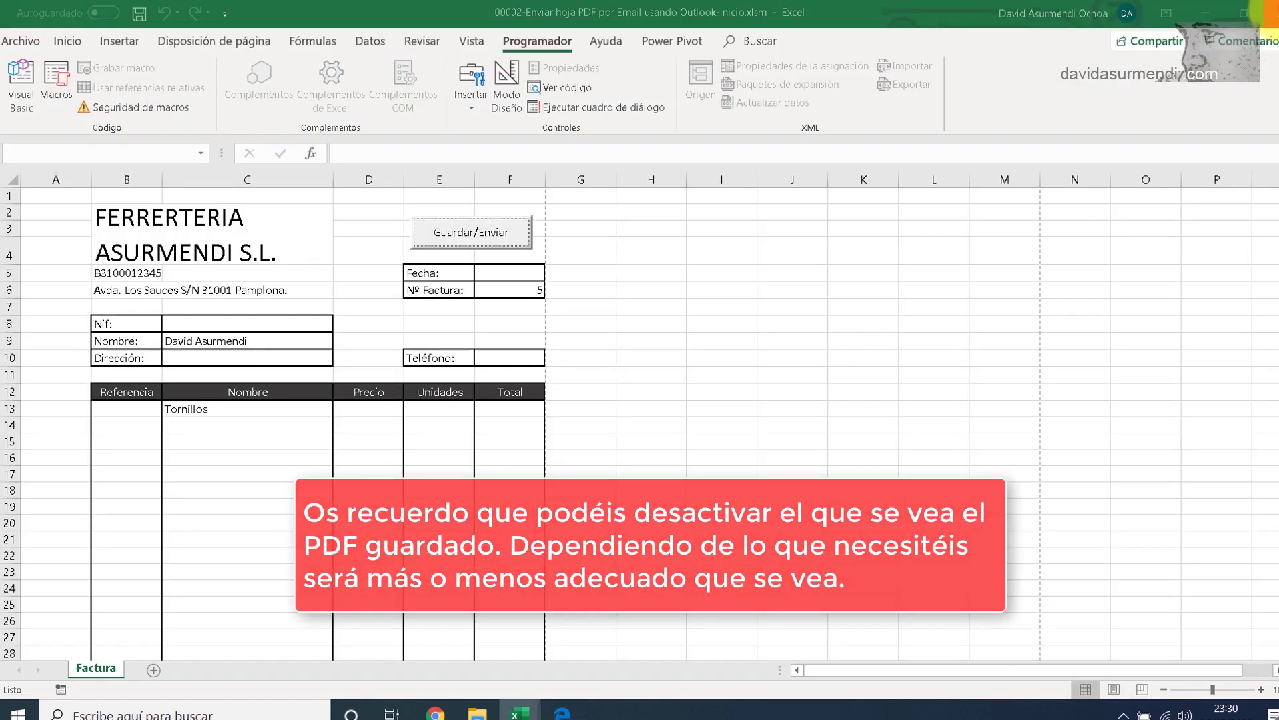
{"action": "left_click", "coordinate": [446, 713]}
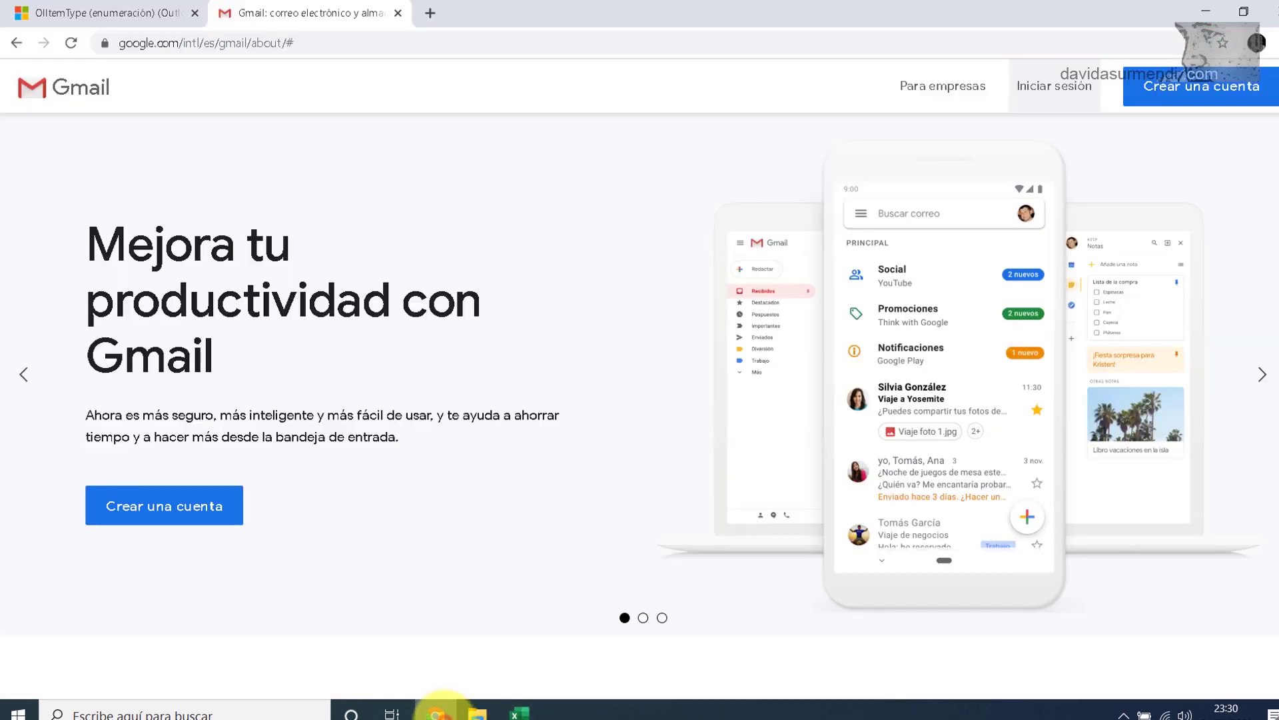
Open a new Chrome tab, search 'gm', and go to the Gmail mailbox
{"action": "left_click", "coordinate": [430, 13]}
{"action": "type", "text": "gm"}
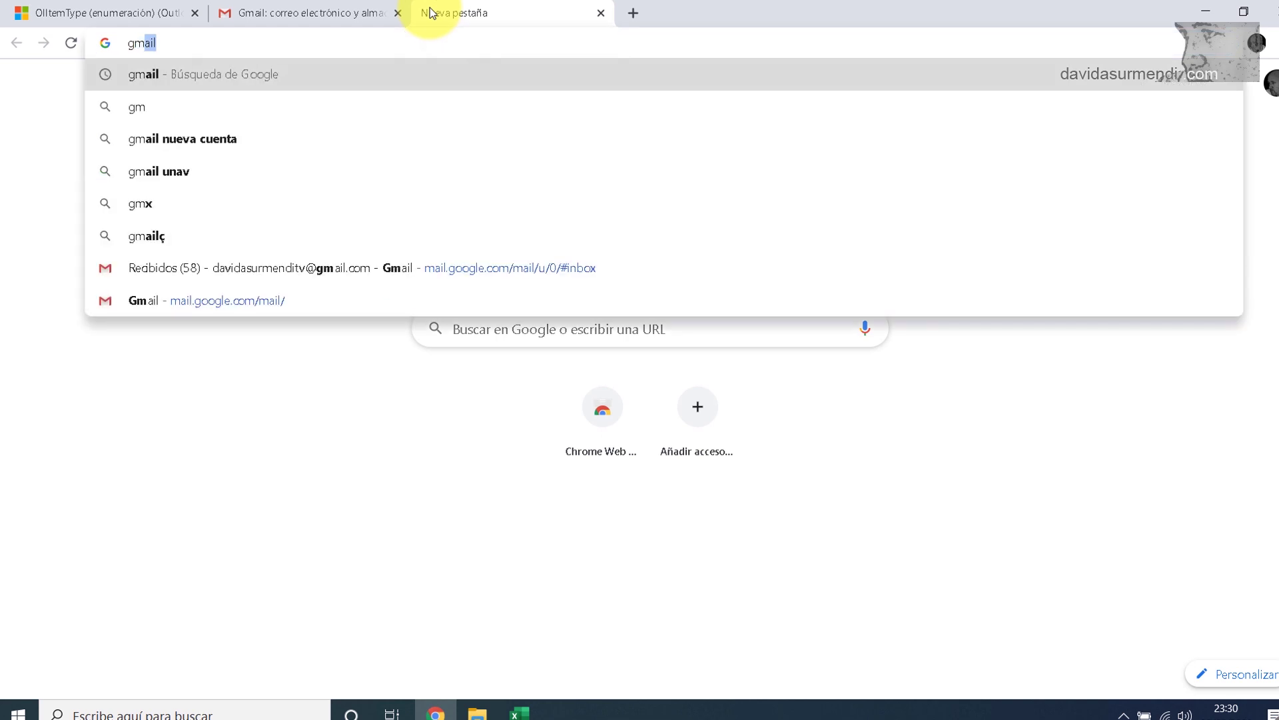
{"action": "key", "text": "Return"}
{"action": "left_click", "coordinate": [190, 317]}
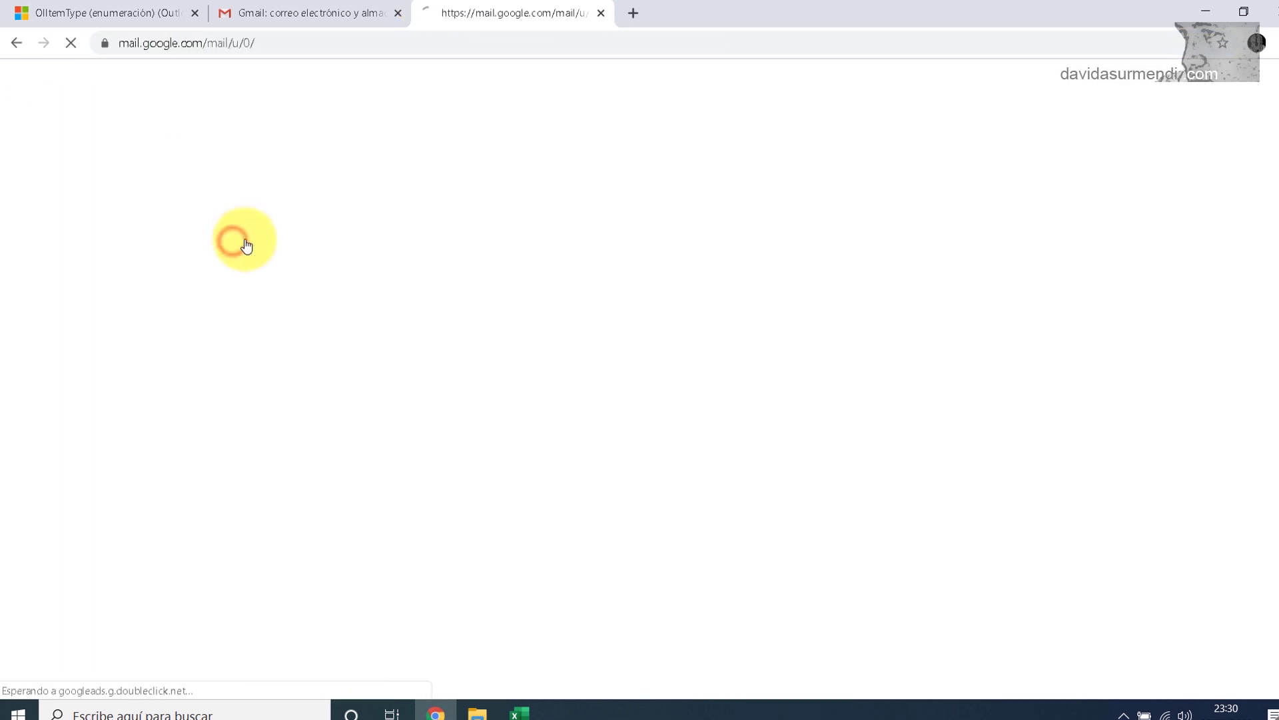